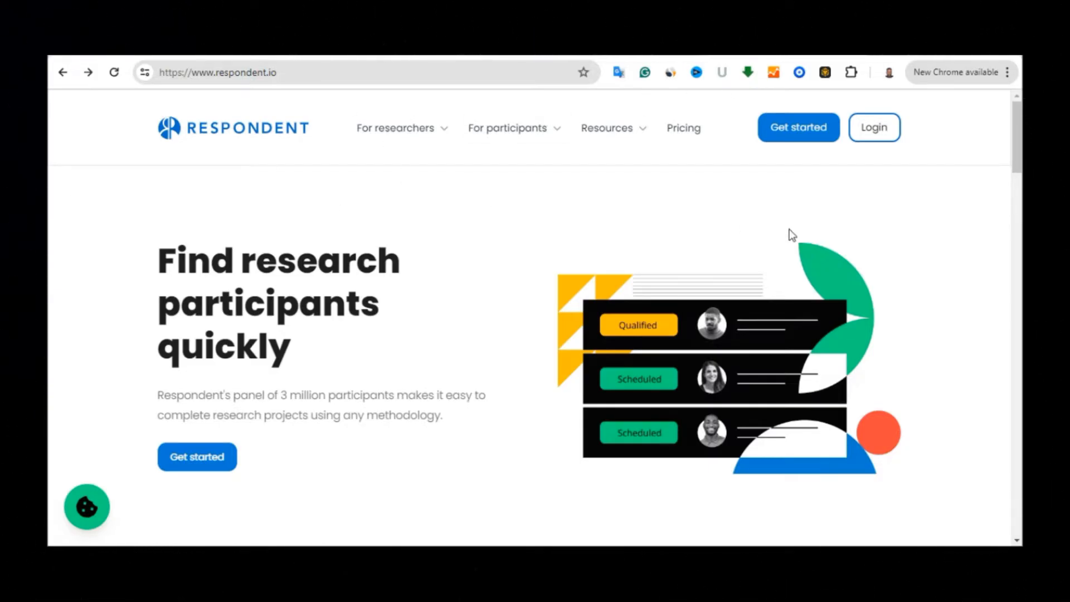
# Start a participant account, entering first name, last name and e-mail and accepting the Terms & Conditions
pyautogui.moveTo(1021, 151); pyautogui.dragTo(1023, 106)
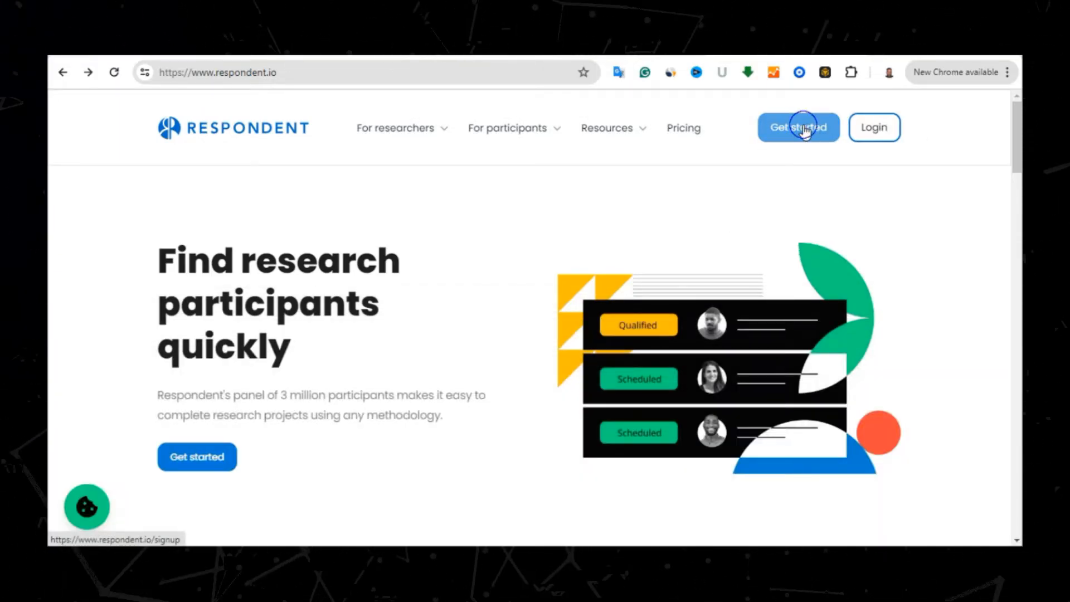
pyautogui.click(805, 131)
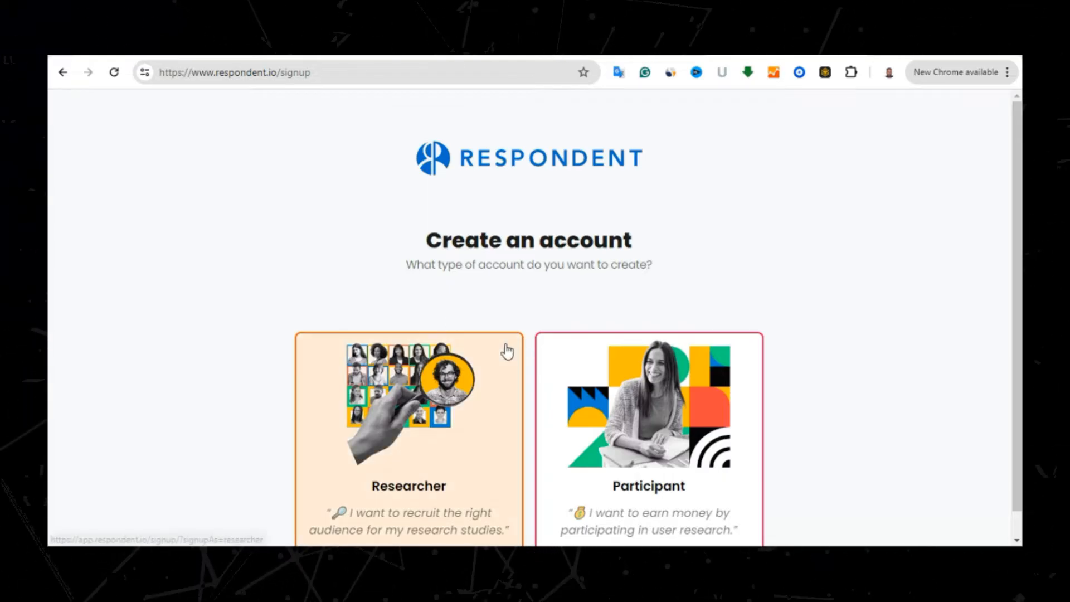
pyautogui.moveTo(1016, 208); pyautogui.dragTo(1014, 280)
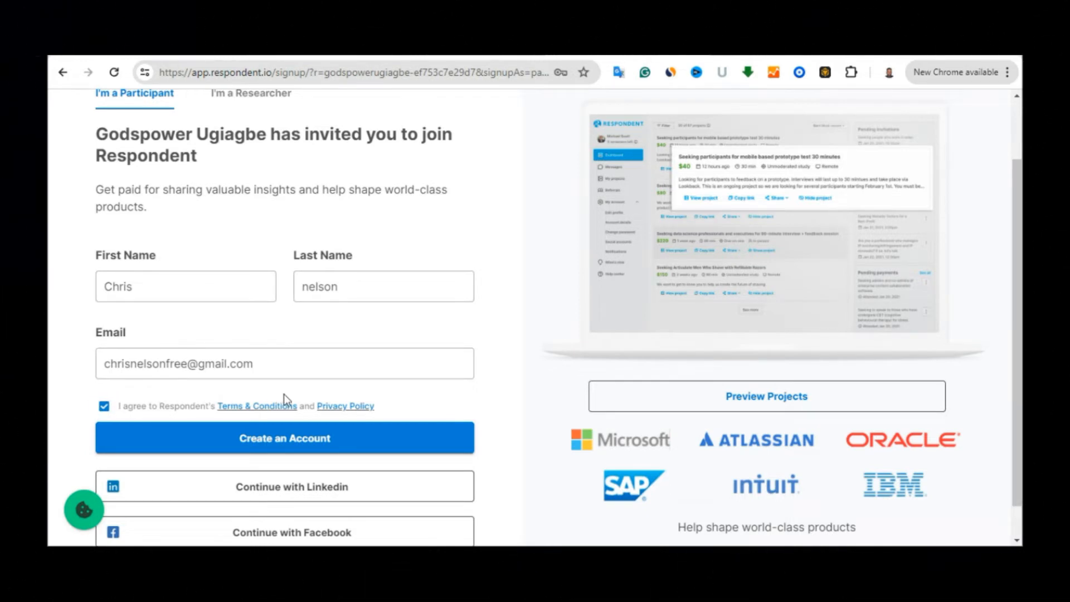
# Create the participant account, then type and erase test characters in the mobile phone field
pyautogui.click(299, 441)
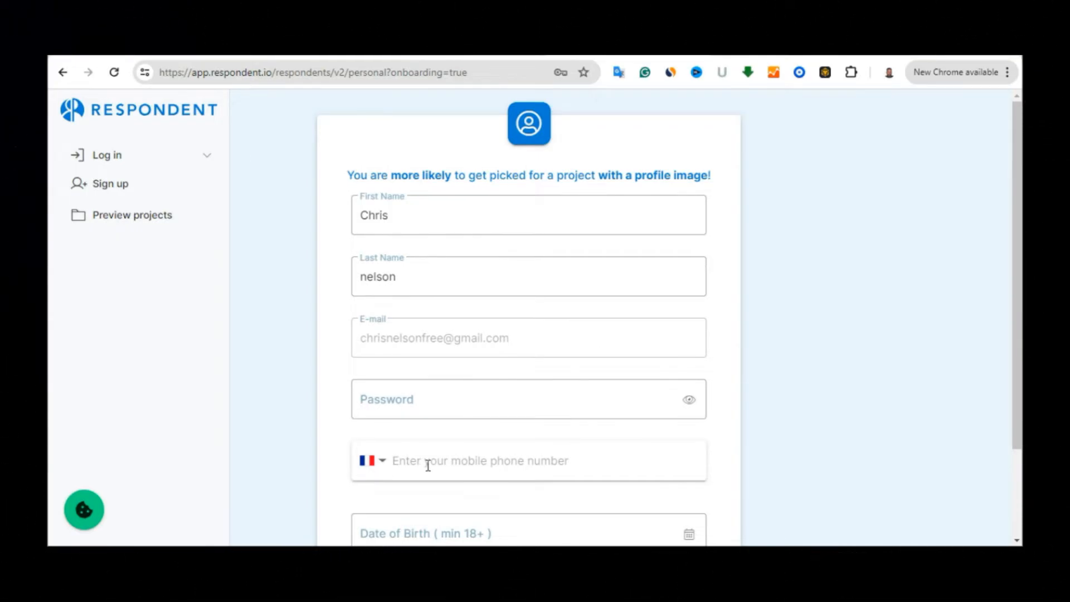
pyautogui.moveTo(1019, 330); pyautogui.dragTo(1021, 361)
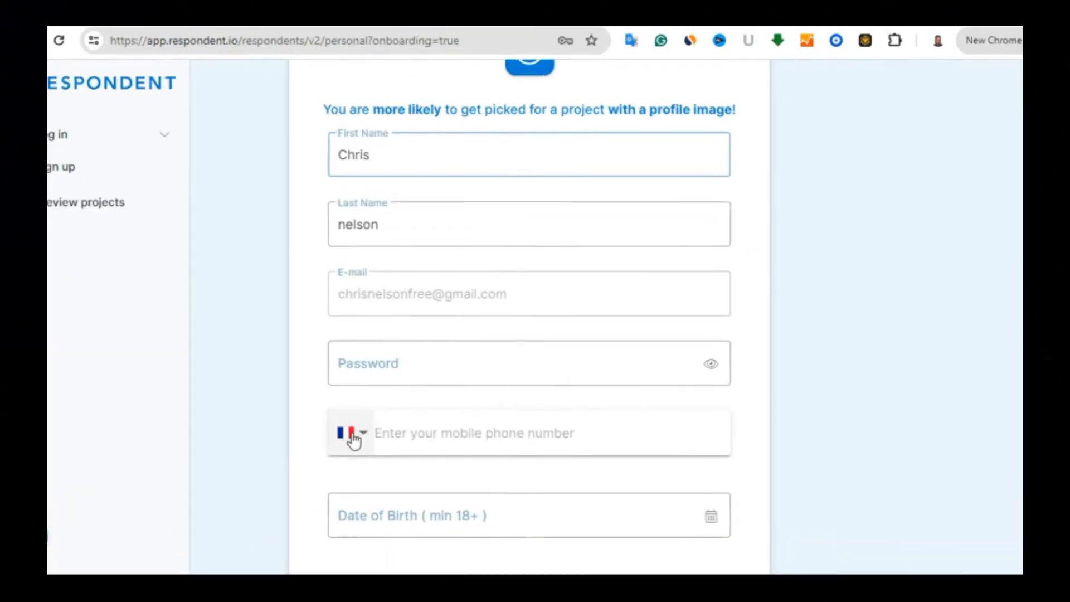
pyautogui.click(376, 444)
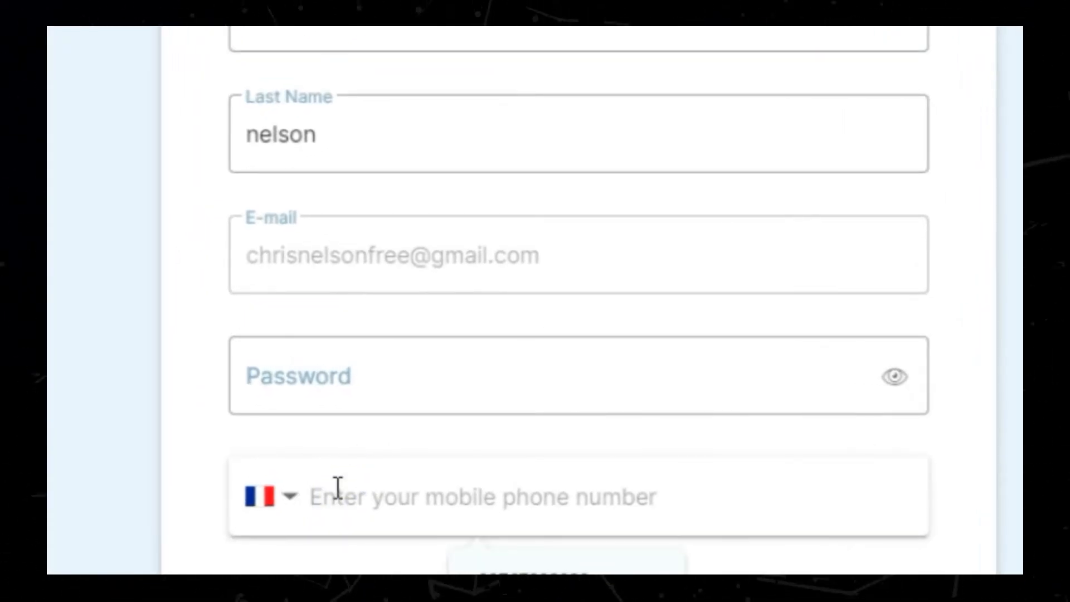
pyautogui.write('oyuuyt')
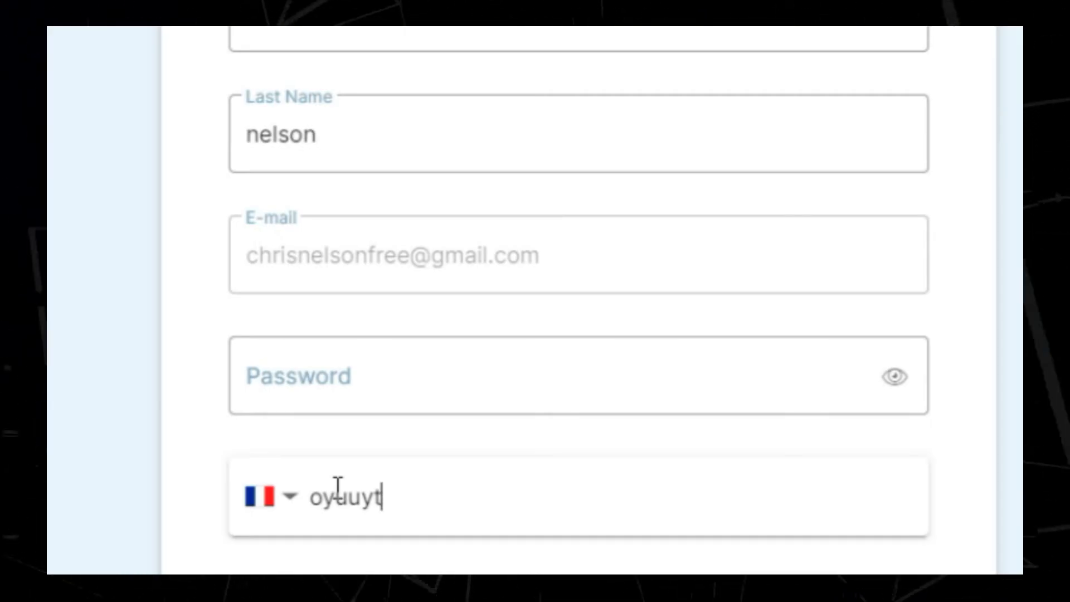
pyautogui.press('BackSpace')
pyautogui.press('BackSpace')
pyautogui.press('BackSpace')
pyautogui.press('BackSpace')
pyautogui.press('BackSpace')
pyautogui.press('BackSpace')
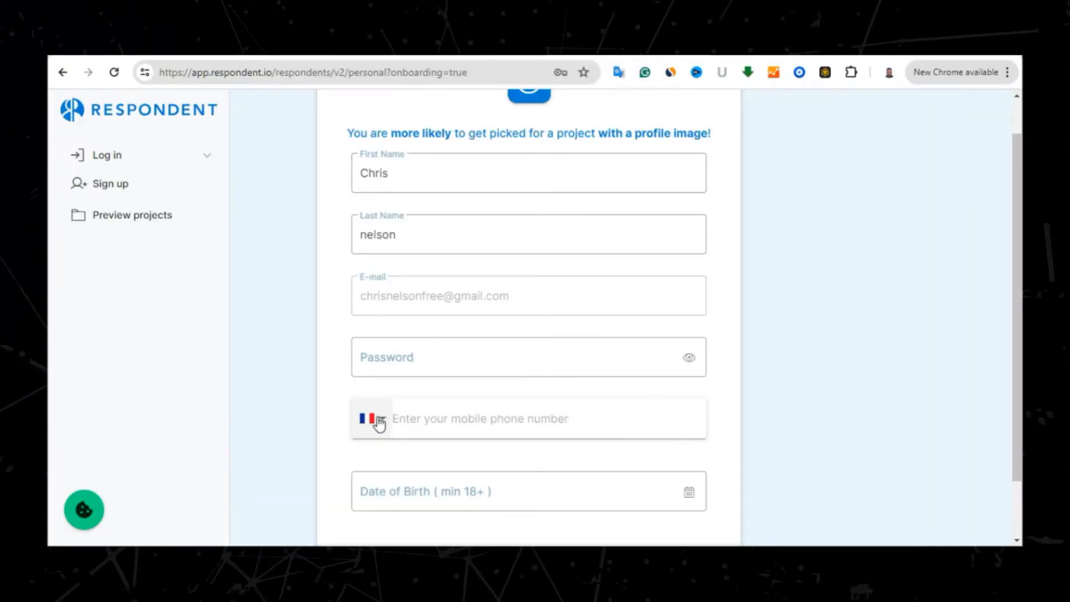
# Open the phone country code list and scroll down to Nigeria
pyautogui.click(378, 419)
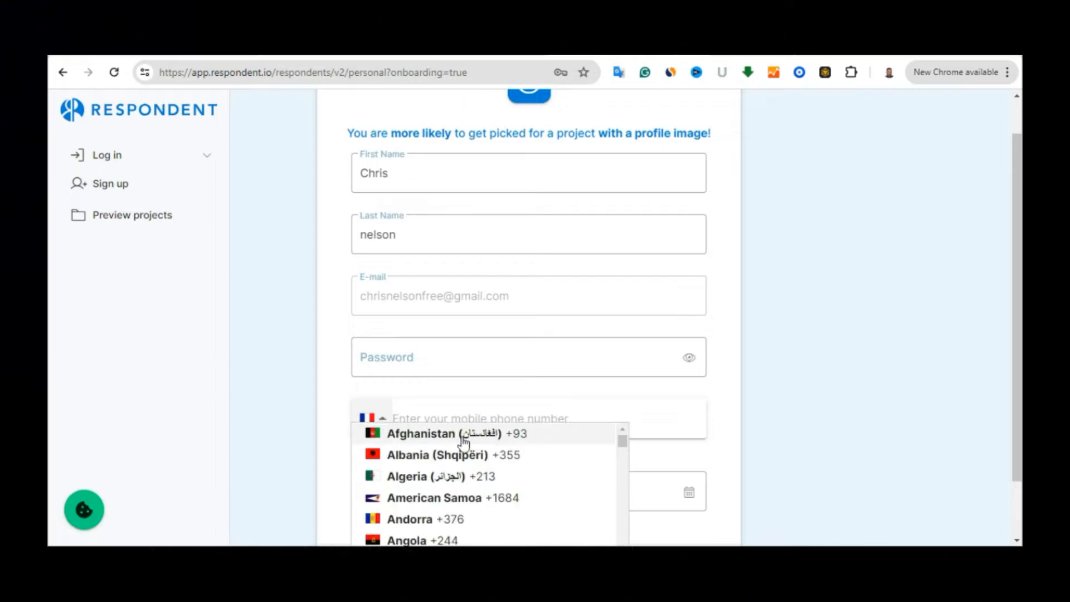
pyautogui.moveTo(622, 440); pyautogui.dragTo(624, 463)
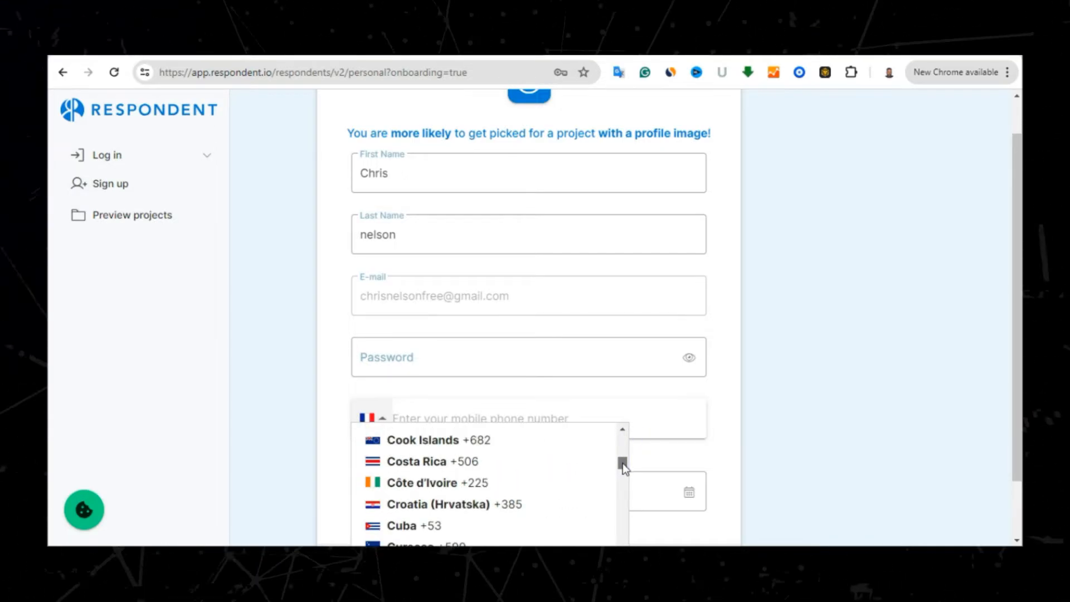
pyautogui.moveTo(623, 463); pyautogui.dragTo(624, 470)
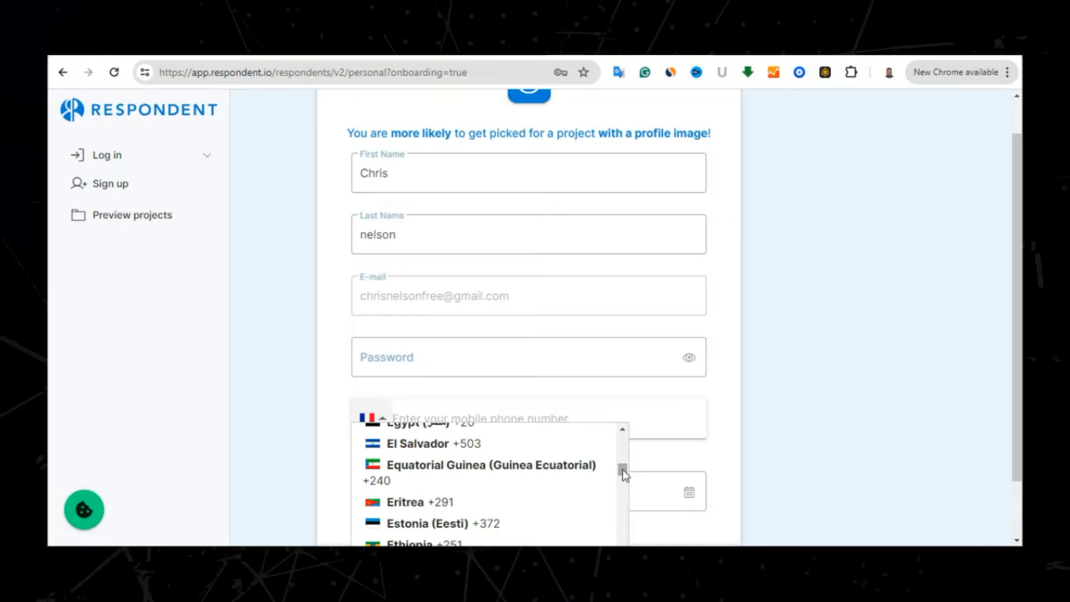
pyautogui.moveTo(623, 470); pyautogui.dragTo(624, 505)
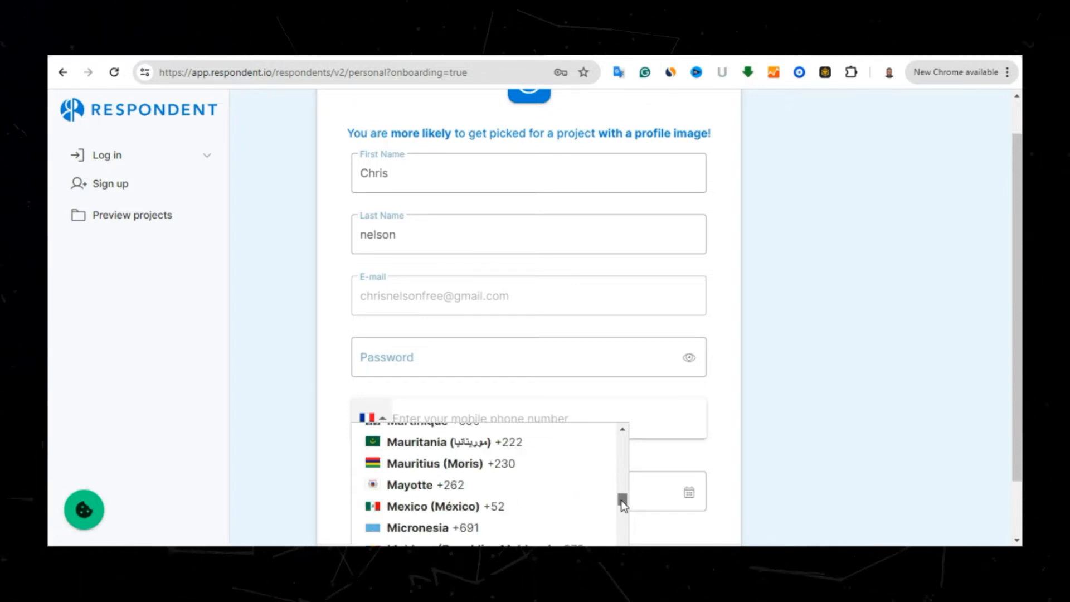
pyautogui.moveTo(621, 499); pyautogui.dragTo(623, 490)
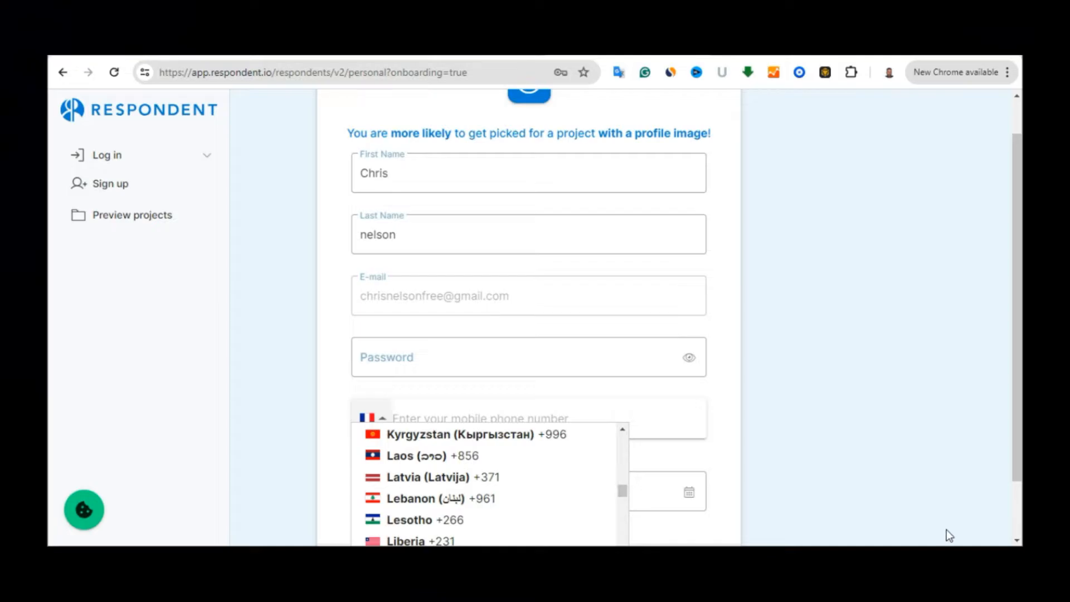
pyautogui.scroll(-15, 454, 475)
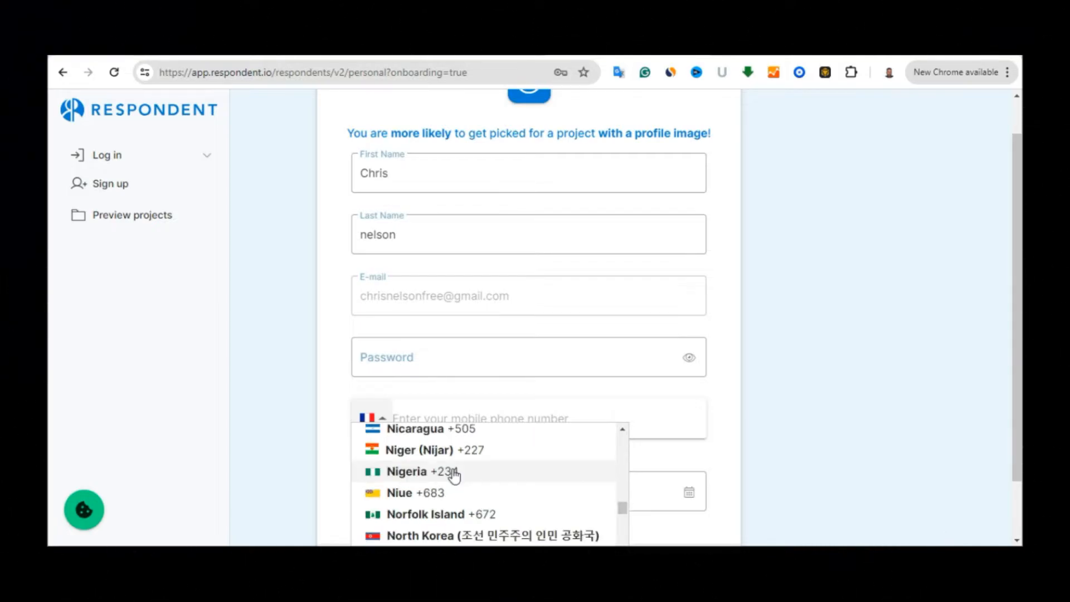
# Choose Nigeria as the phone country, enter the mobile number, and fill in the password
pyautogui.click(425, 473)
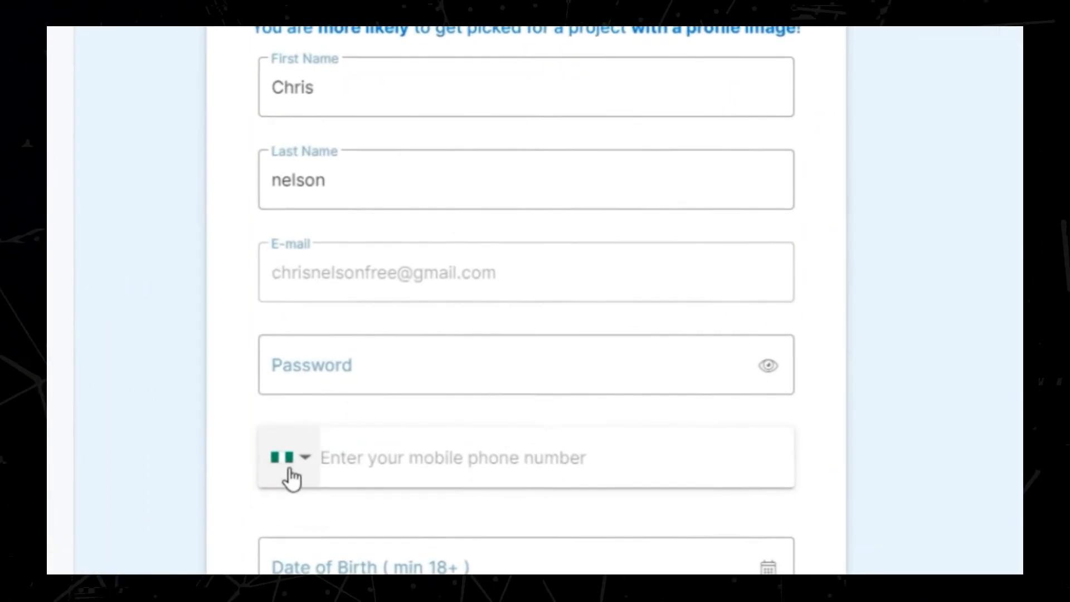
pyautogui.click(347, 459)
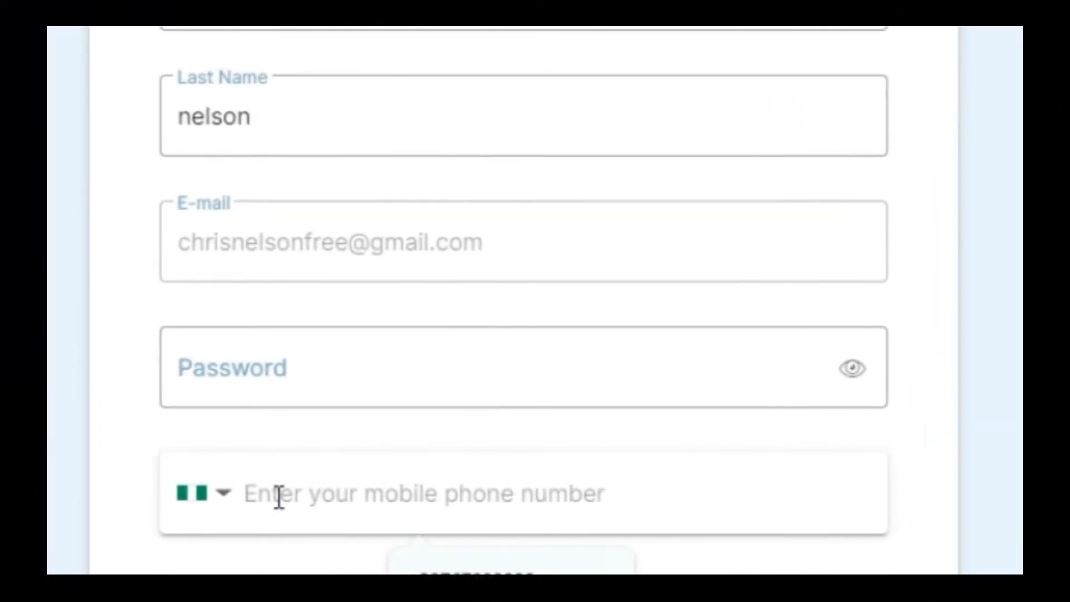
pyautogui.write('a')
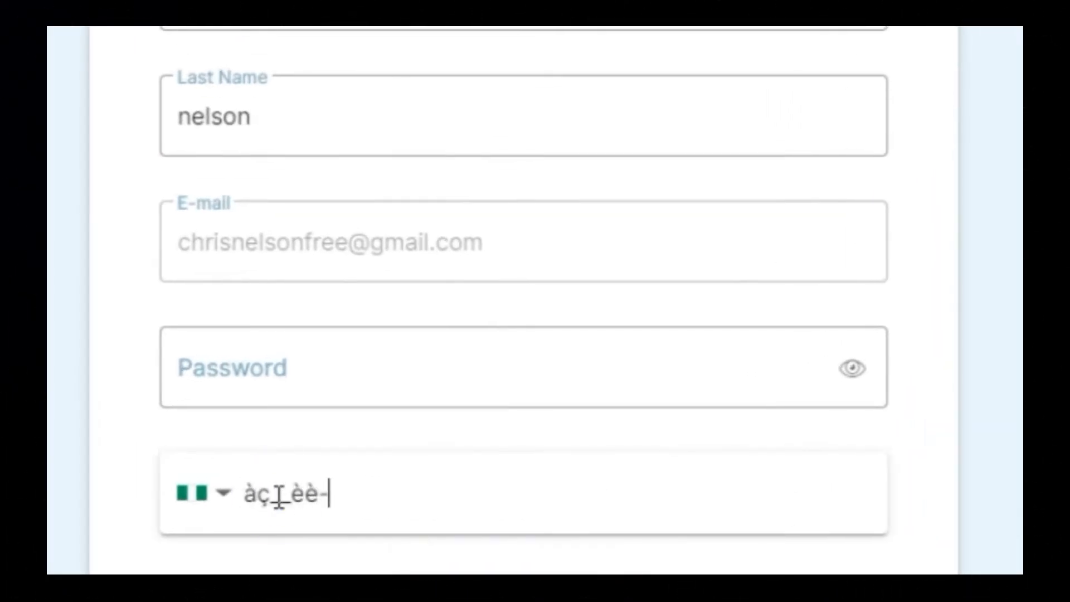
pyautogui.press('BackSpace')
pyautogui.press('BackSpace')
pyautogui.press('BackSpace')
pyautogui.press('BackSpace')
pyautogui.press('BackSpace')
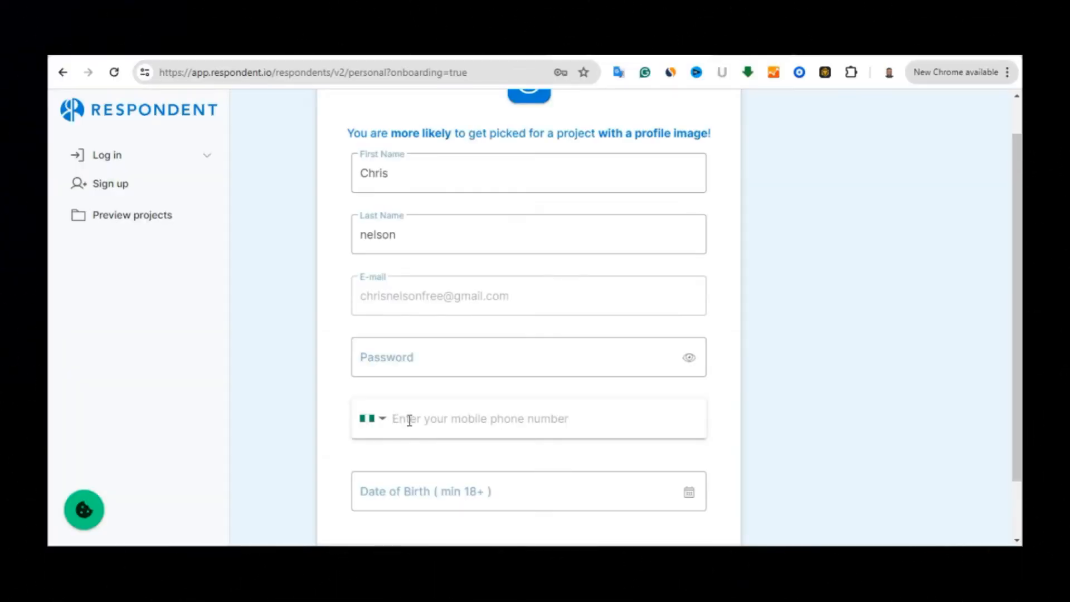
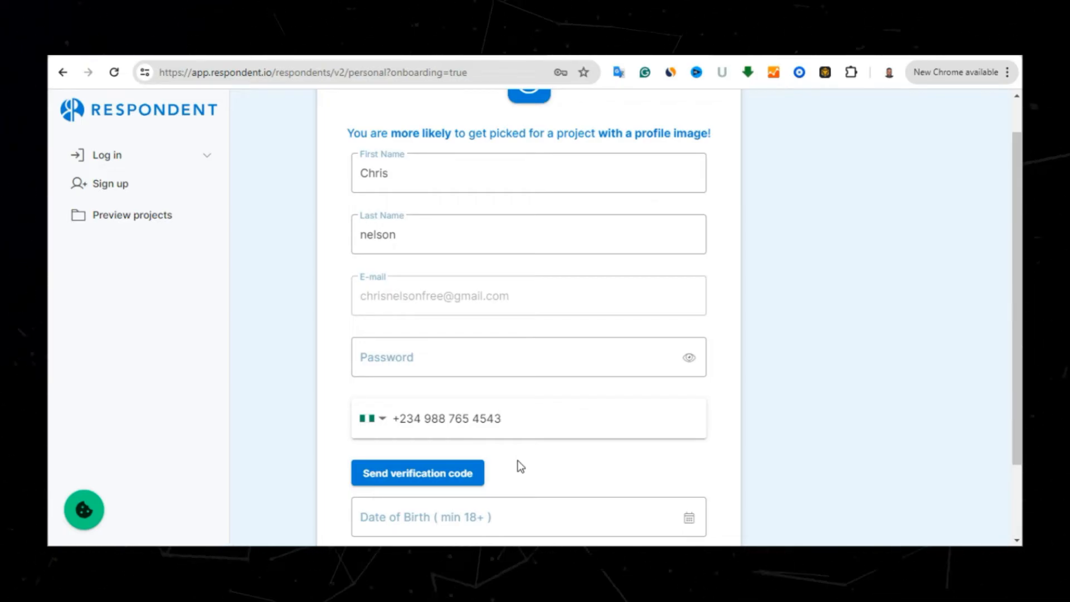
pyautogui.click(524, 341)
pyautogui.click(573, 435)
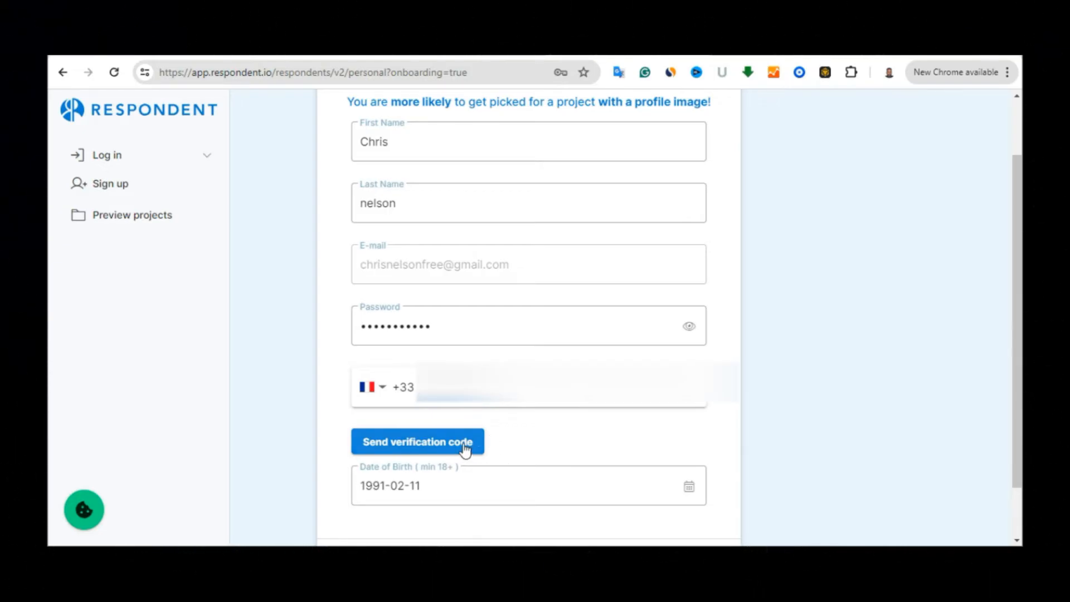
# Send and enter the phone verification code, dismiss the save-password prompt, and continue to demographics
pyautogui.click(413, 441)
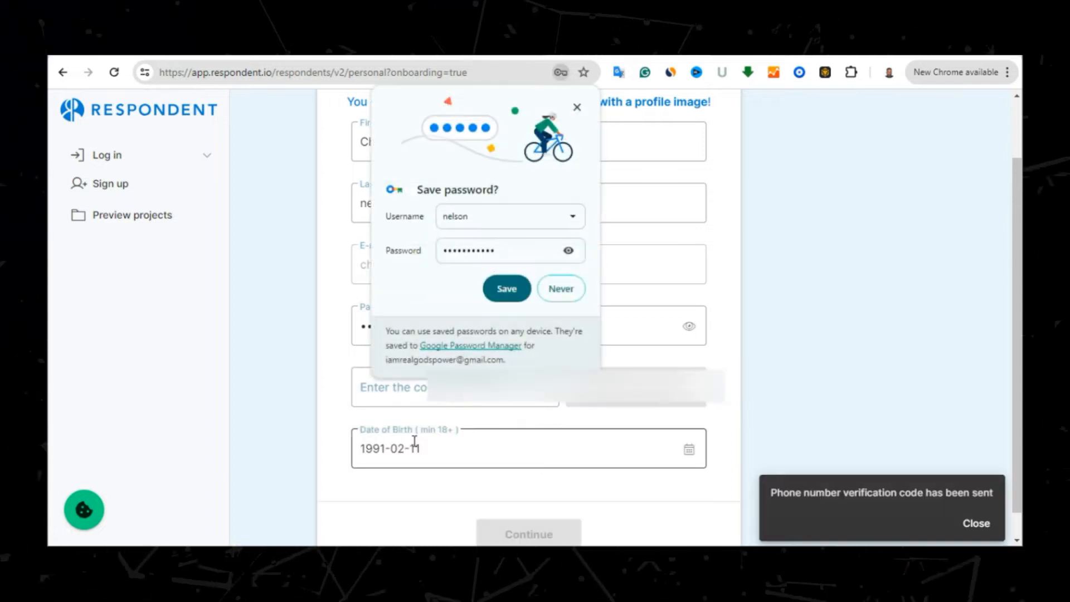
pyautogui.click(536, 387)
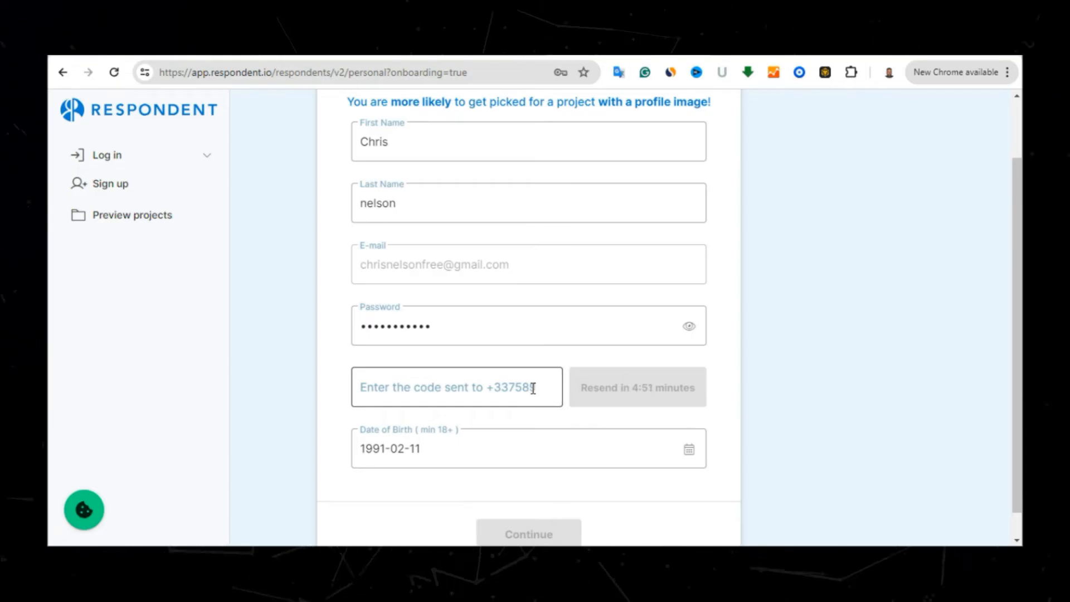
pyautogui.click(804, 406)
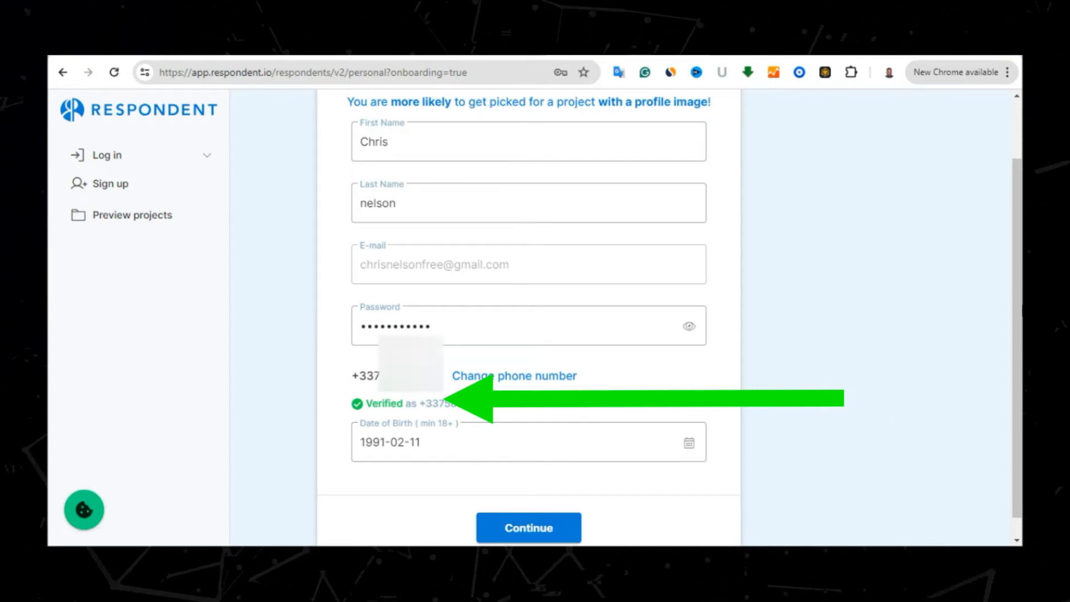
pyautogui.scroll(-1, 1021, 344)
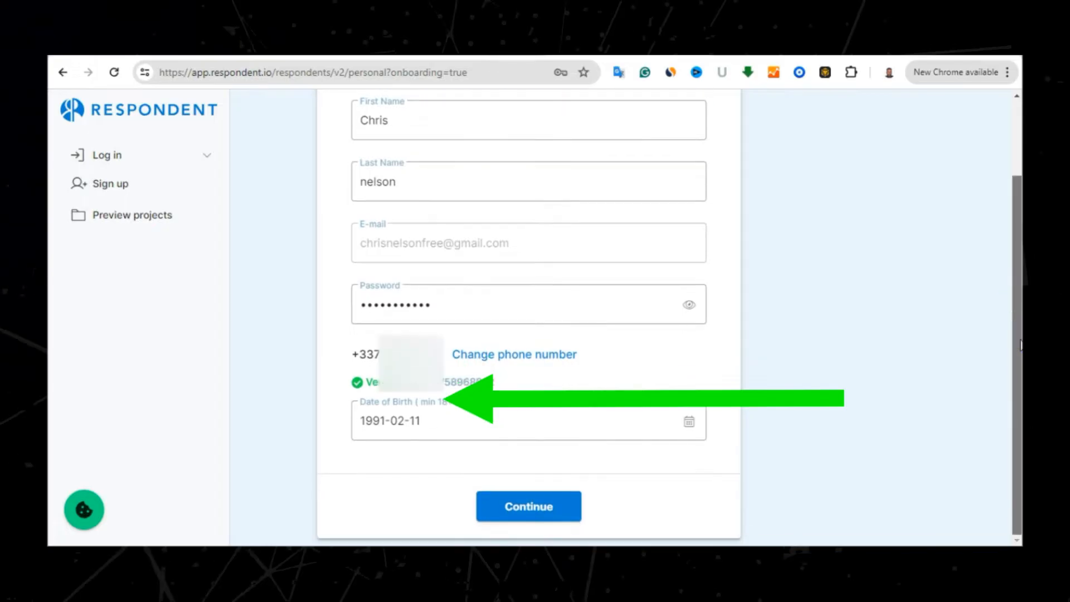
pyautogui.click(529, 508)
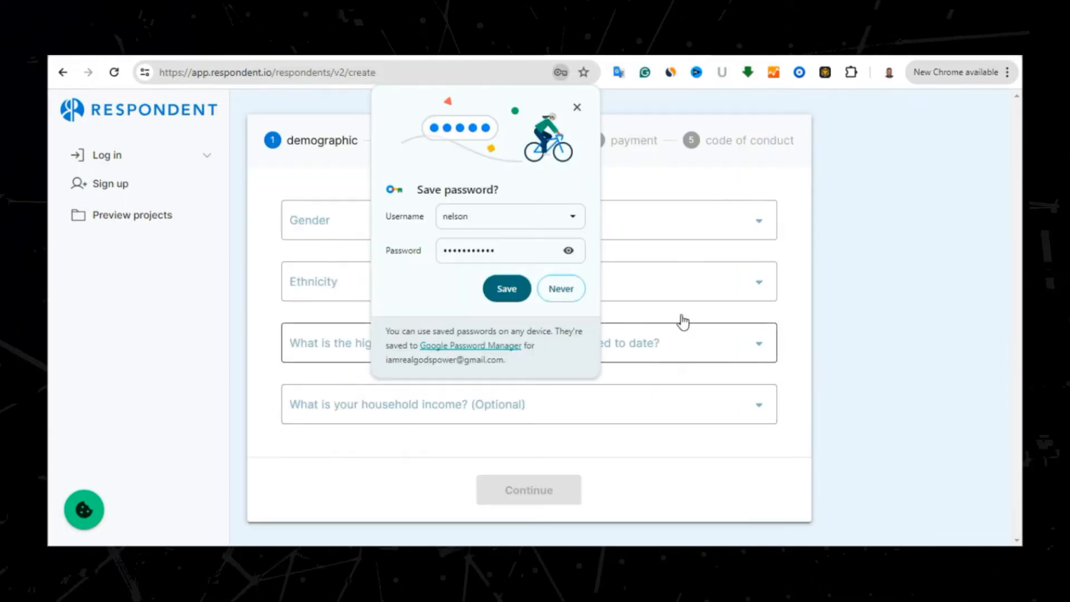
# Decline saving the password, then set gender to Male and ethnicity to Black or African American
pyautogui.click(569, 285)
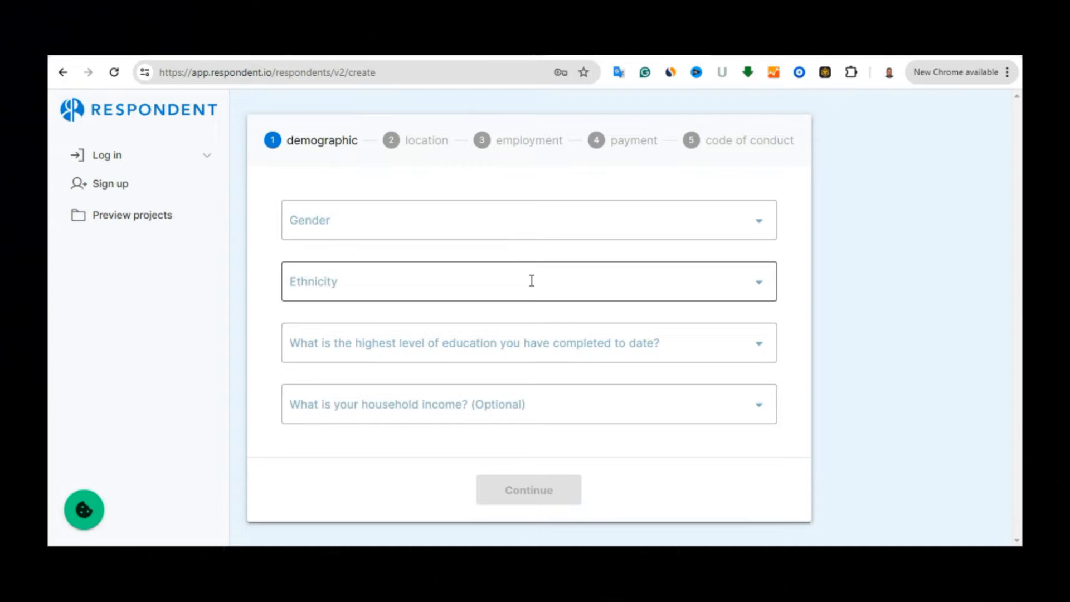
pyautogui.click(713, 223)
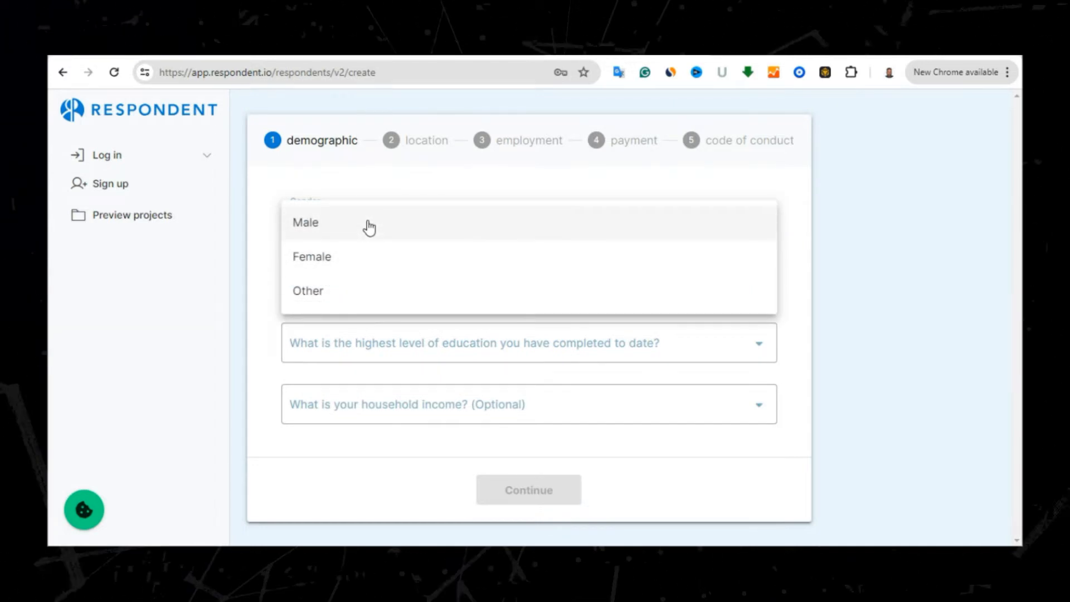
pyautogui.click(366, 224)
pyautogui.click(399, 273)
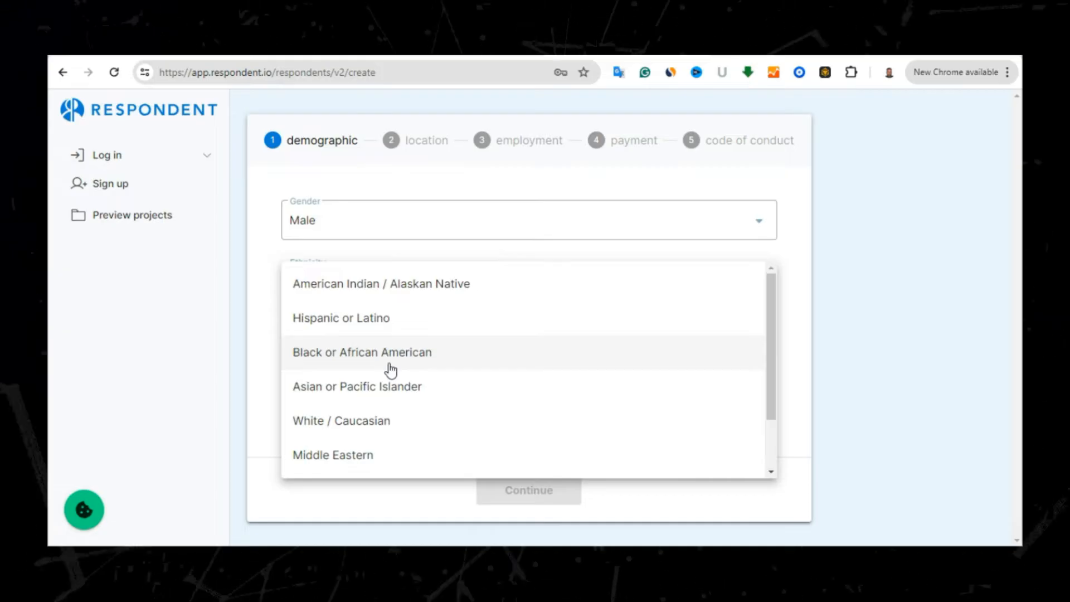
pyautogui.click(389, 365)
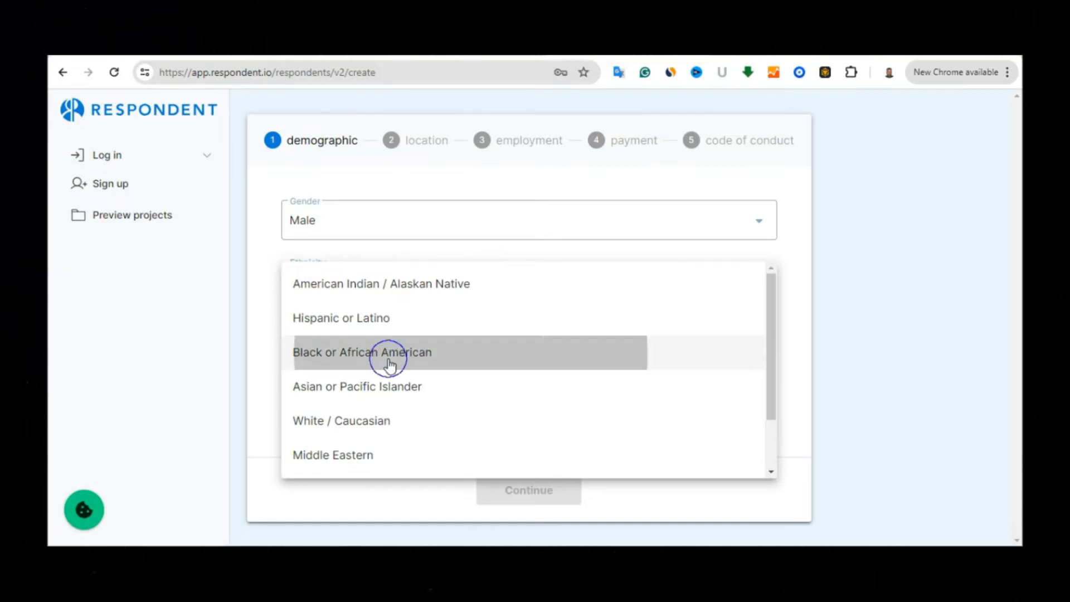
# Set education to Some College, no degree and household income to $30,000 - $39,999, then continue
pyautogui.click(433, 342)
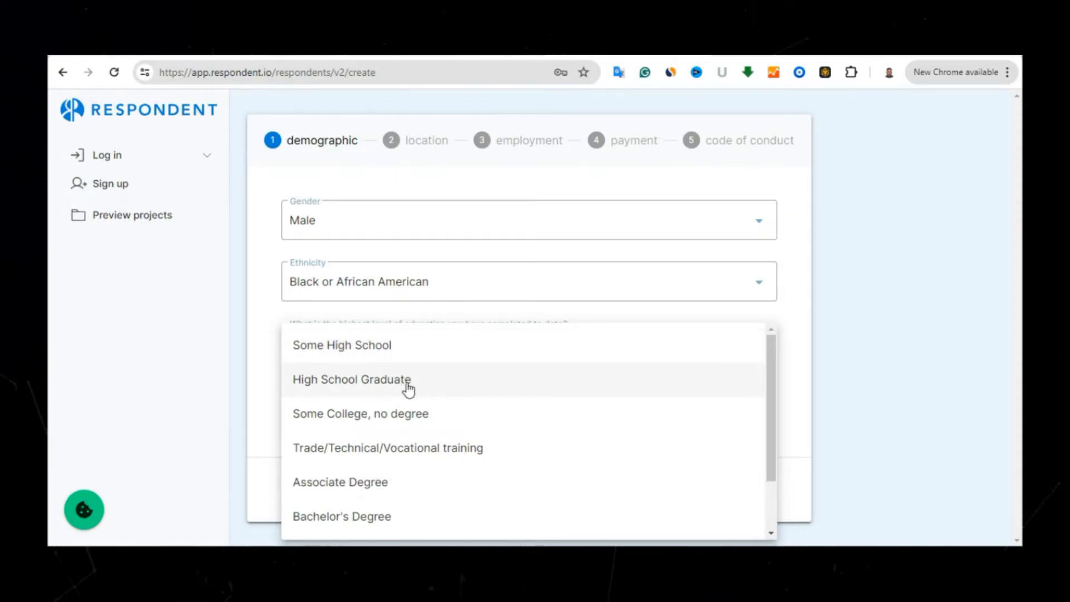
pyautogui.click(369, 417)
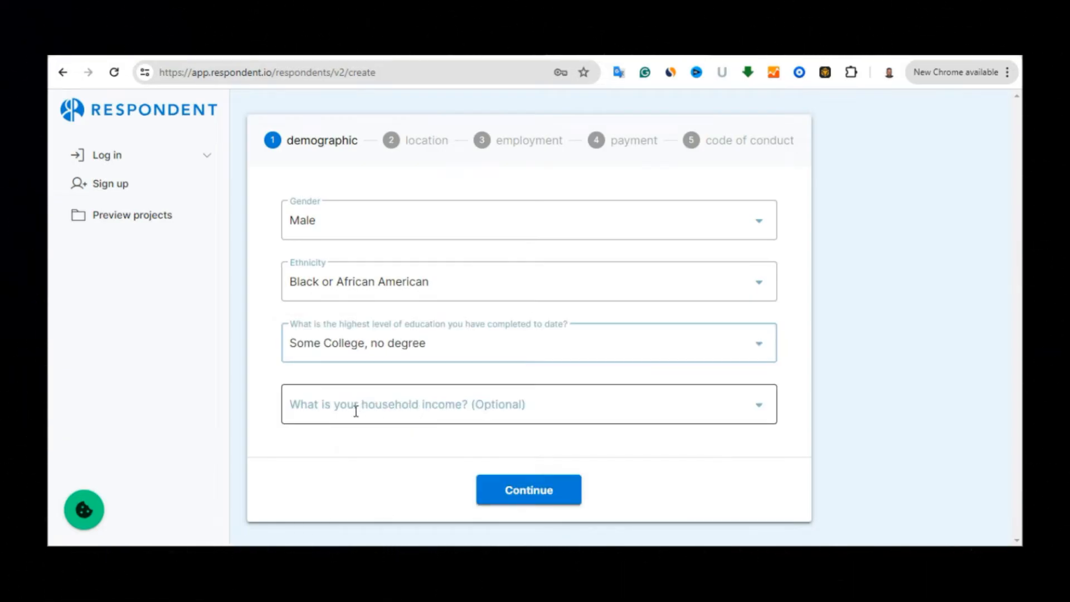
pyautogui.click(479, 402)
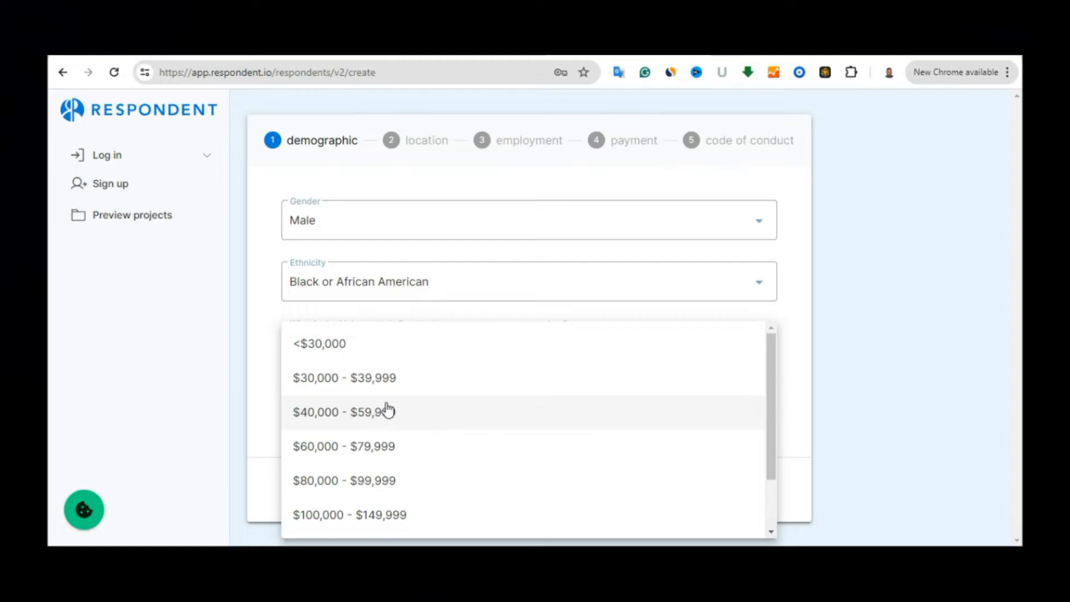
pyautogui.click(376, 384)
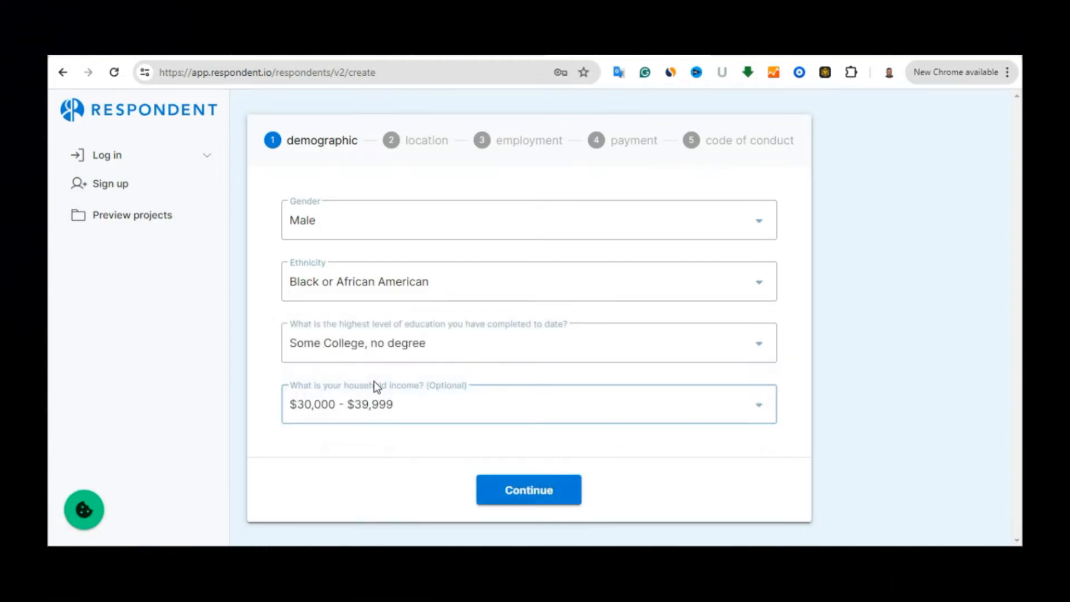
pyautogui.click(540, 491)
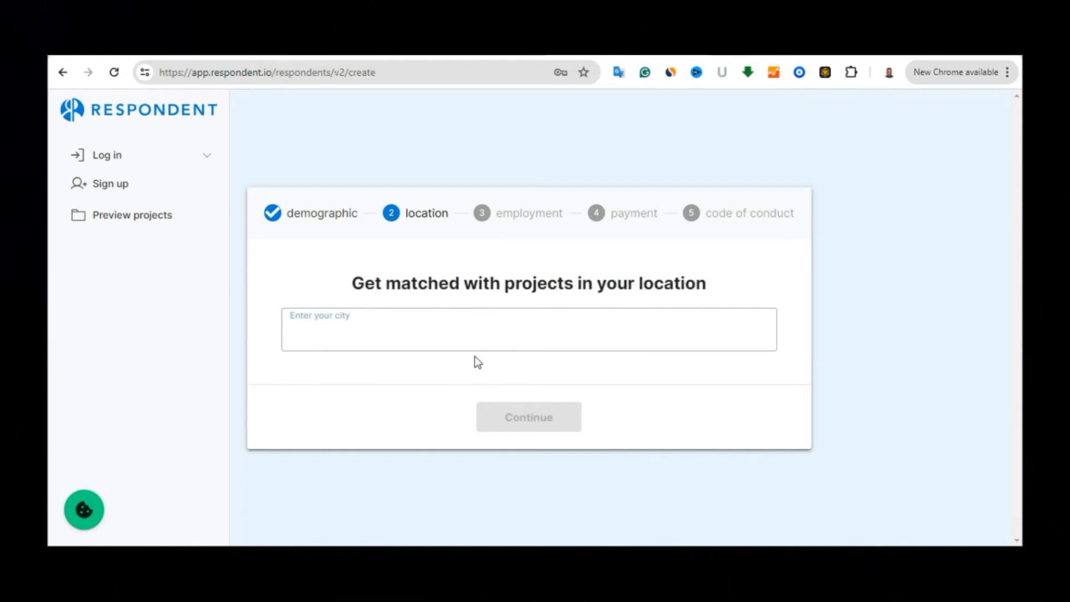
# Enter LYON as the city, select Lyon, France, and continue to the employment step
pyautogui.click(370, 327)
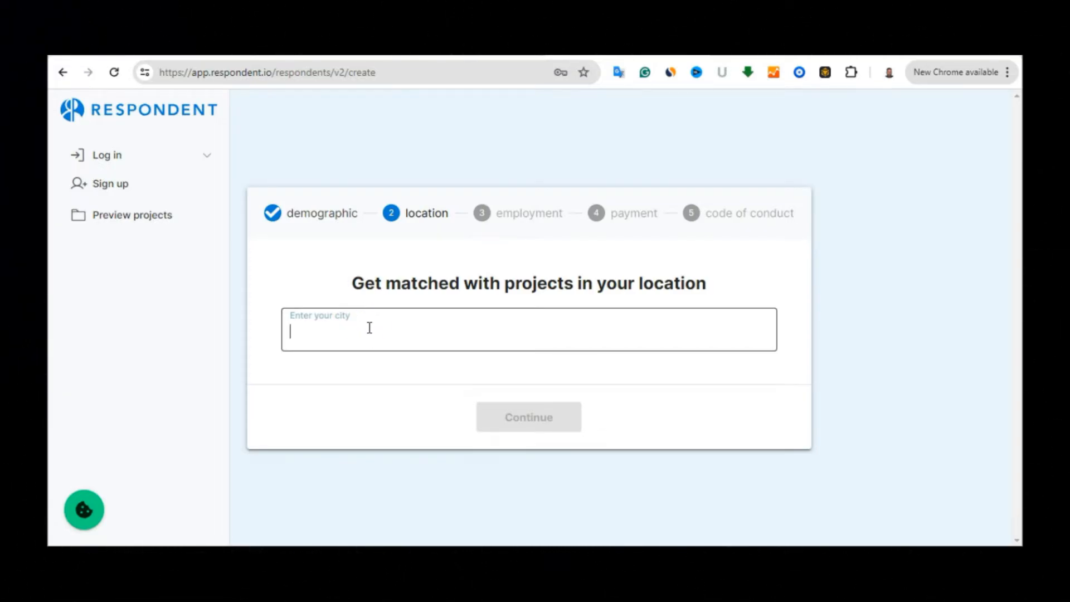
pyautogui.write('L')
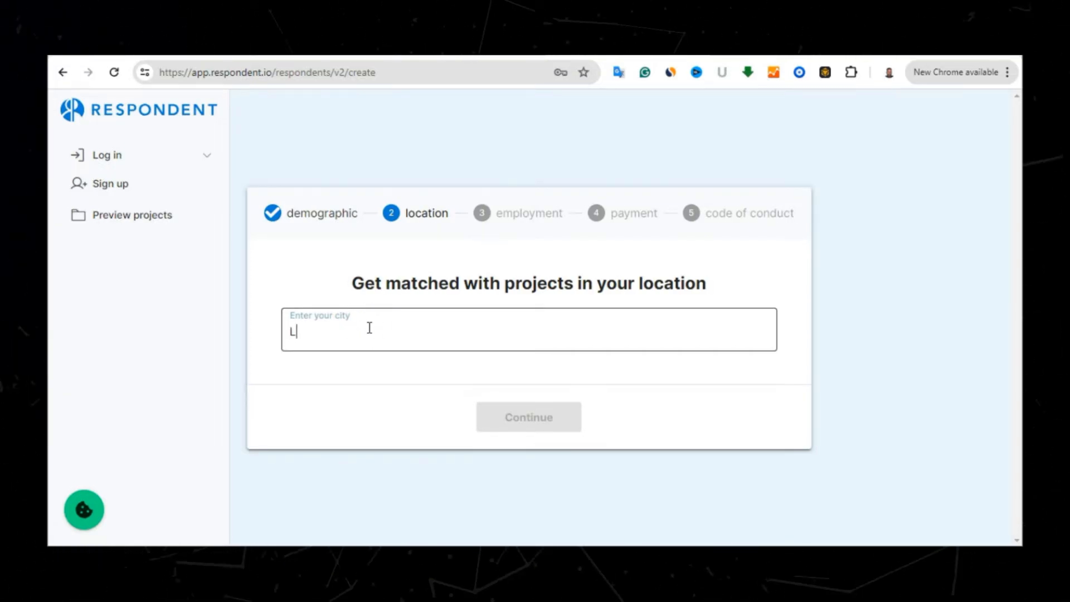
pyautogui.write('YON')
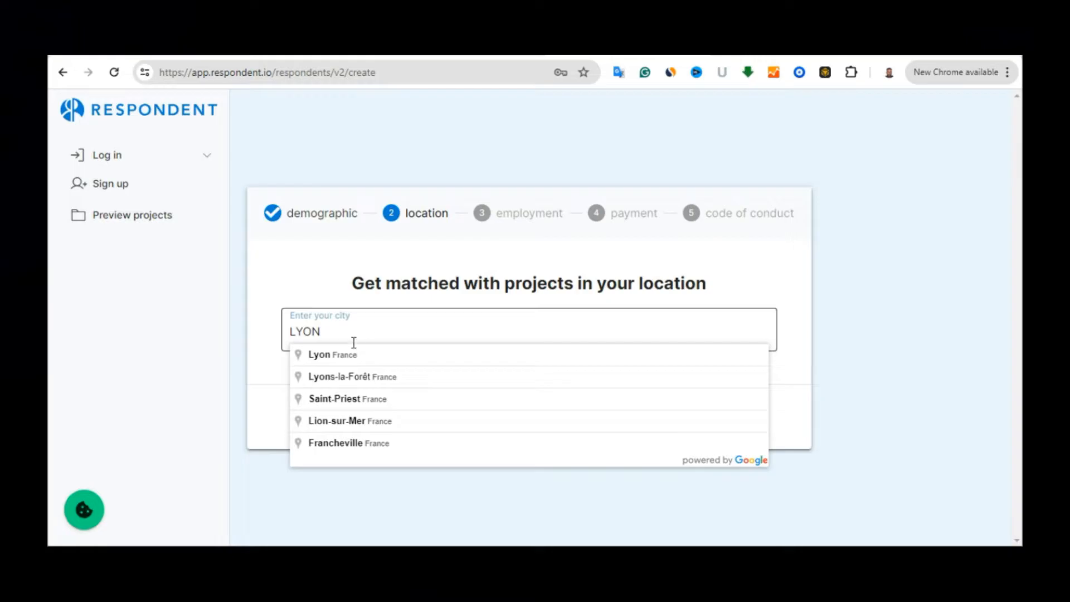
pyautogui.click(344, 362)
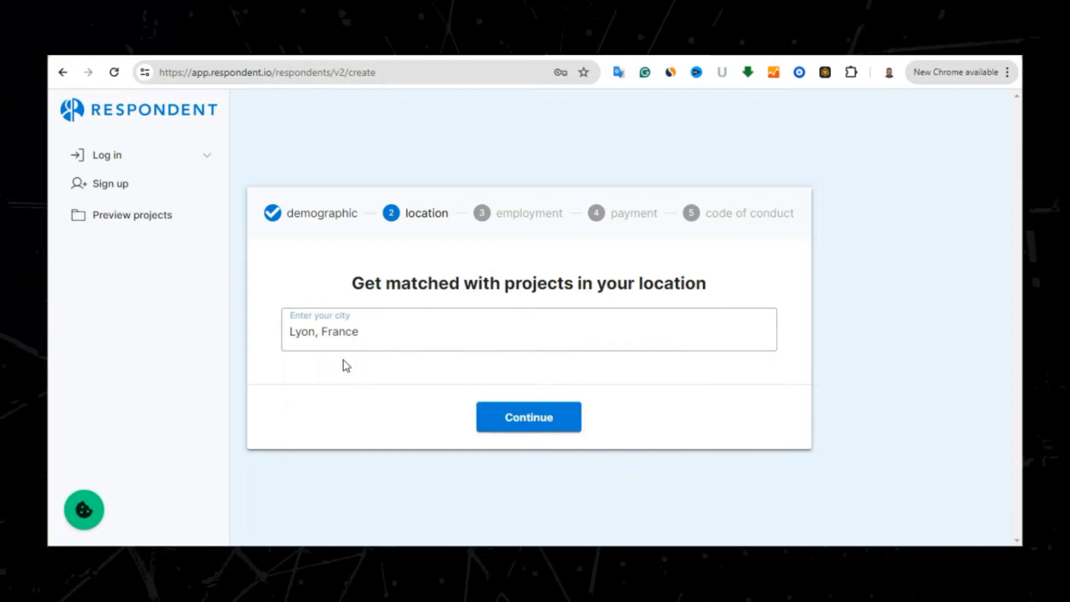
pyautogui.click(512, 427)
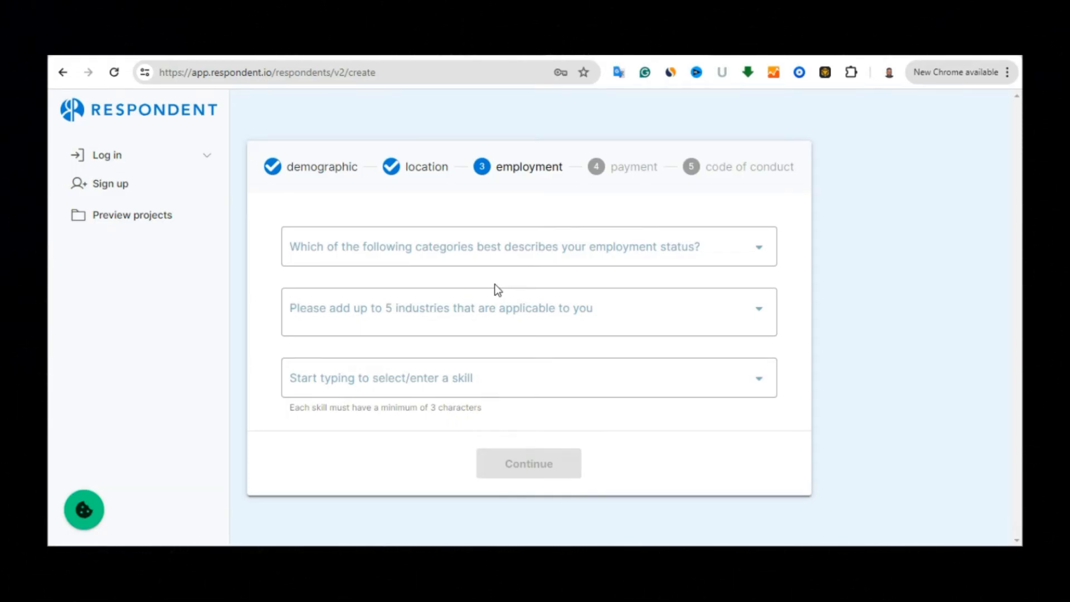
# Set status to Employed, working full-time and add industries Civic & Social Organization and Capital Markets
pyautogui.click(578, 249)
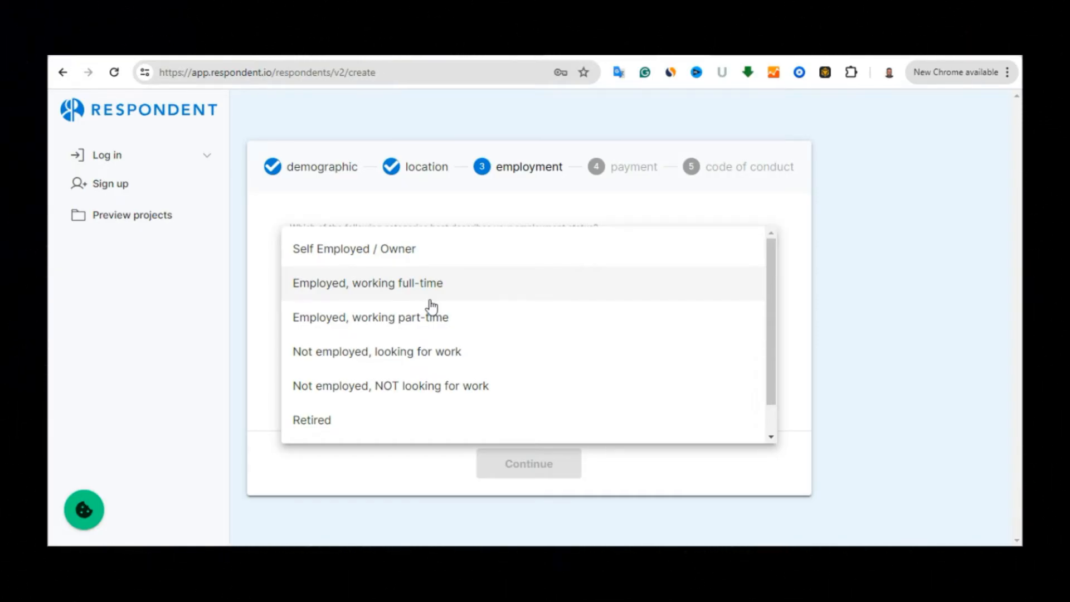
pyautogui.click(416, 285)
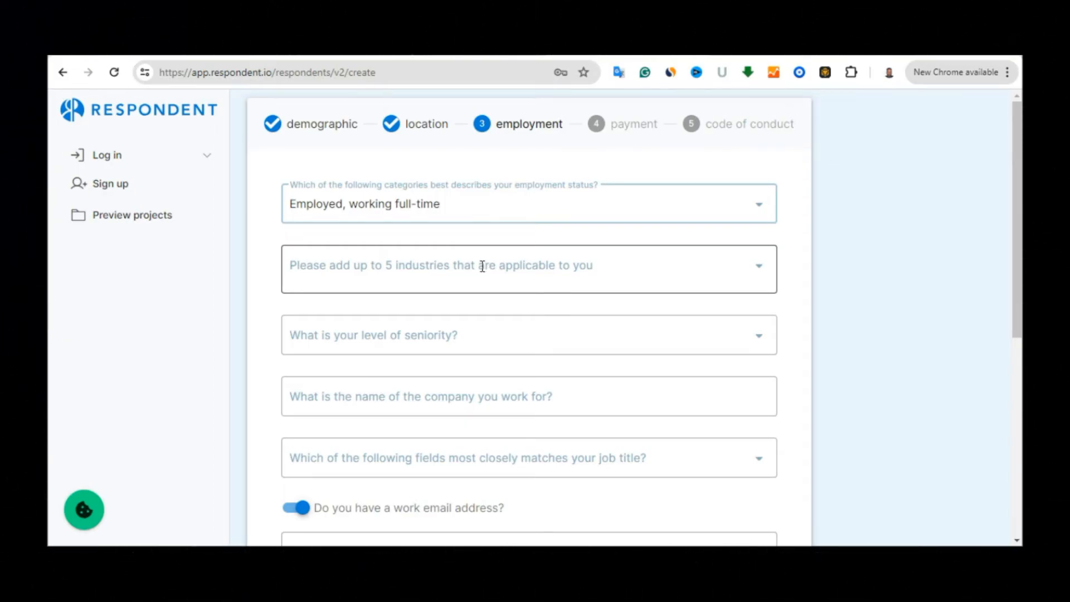
pyautogui.click(483, 266)
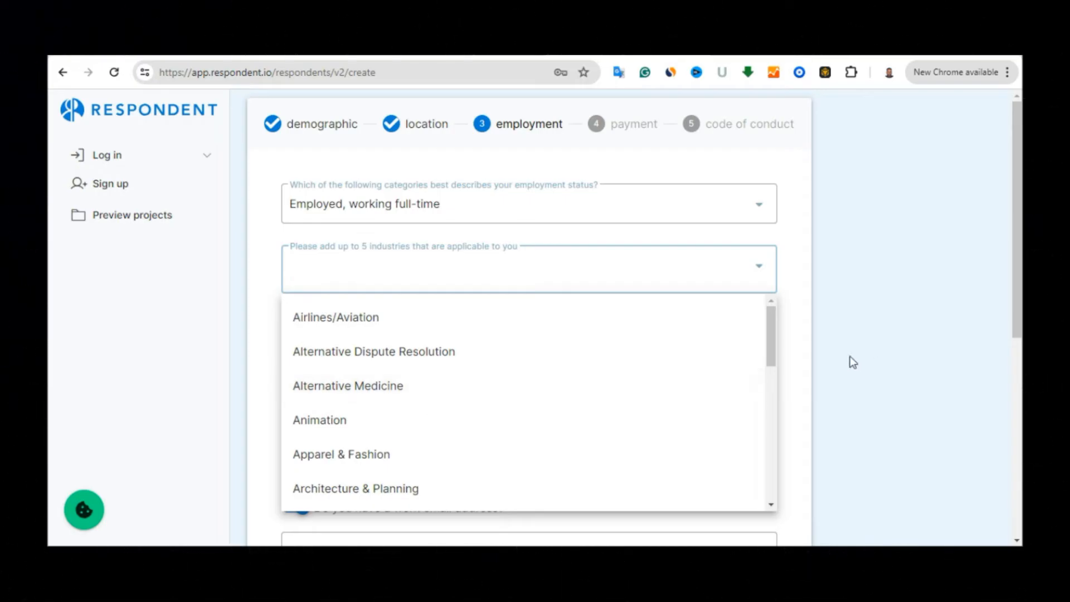
pyautogui.moveTo(774, 336); pyautogui.dragTo(775, 378)
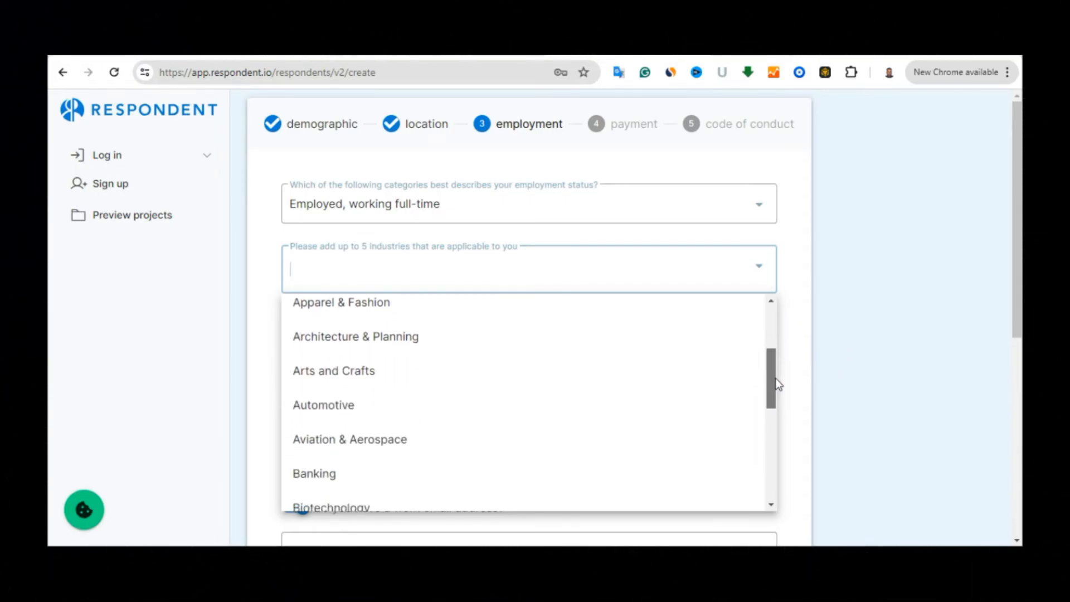
pyautogui.click(365, 379)
pyautogui.click(368, 315)
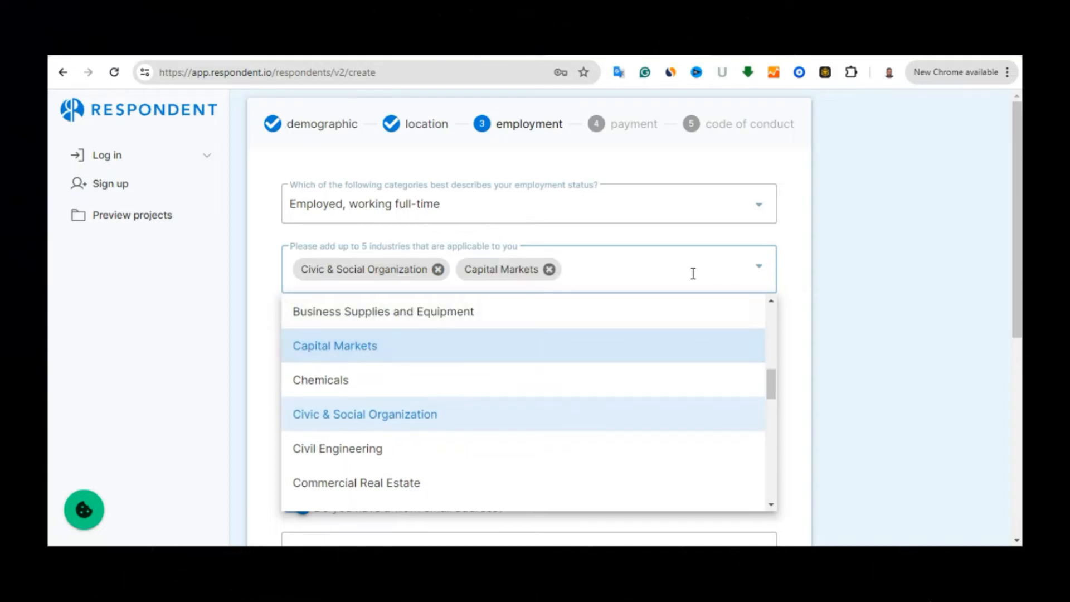
pyautogui.click(787, 322)
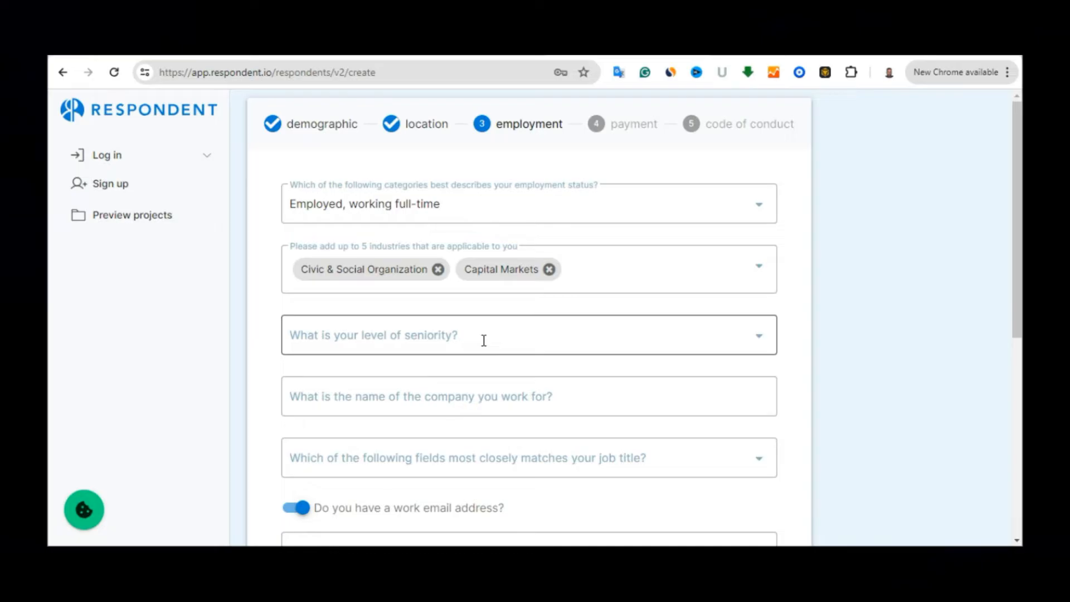
# Set the seniority level to Director
pyautogui.click(484, 341)
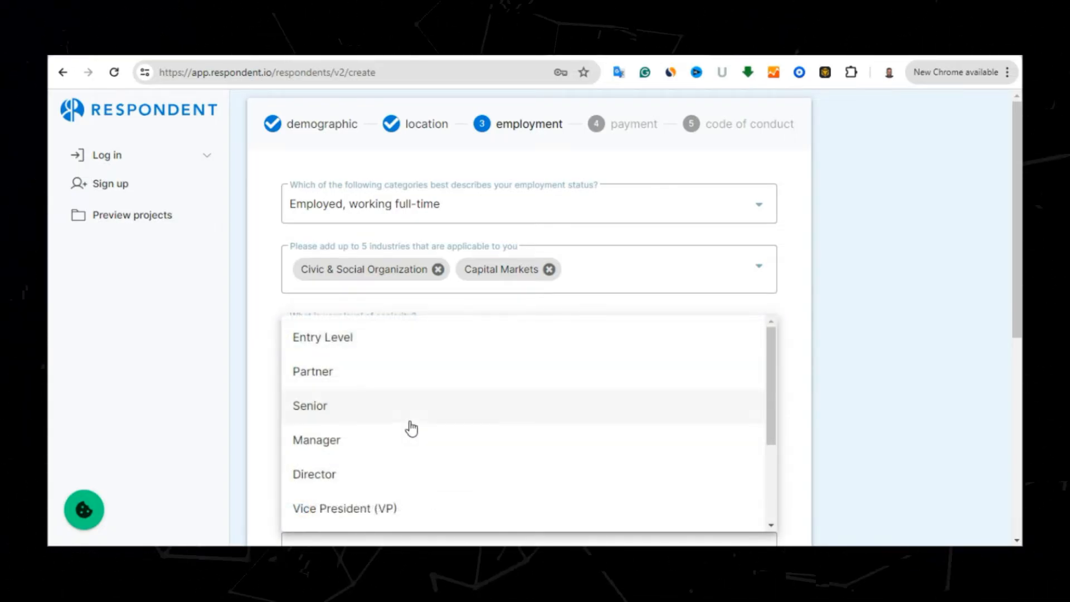
pyautogui.click(352, 475)
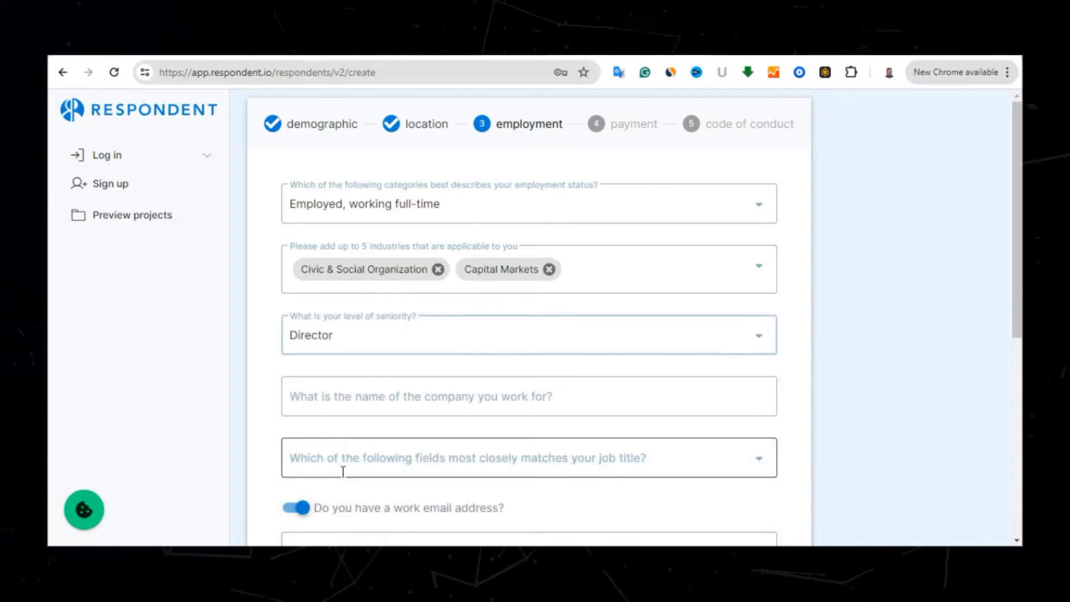
pyautogui.click(342, 389)
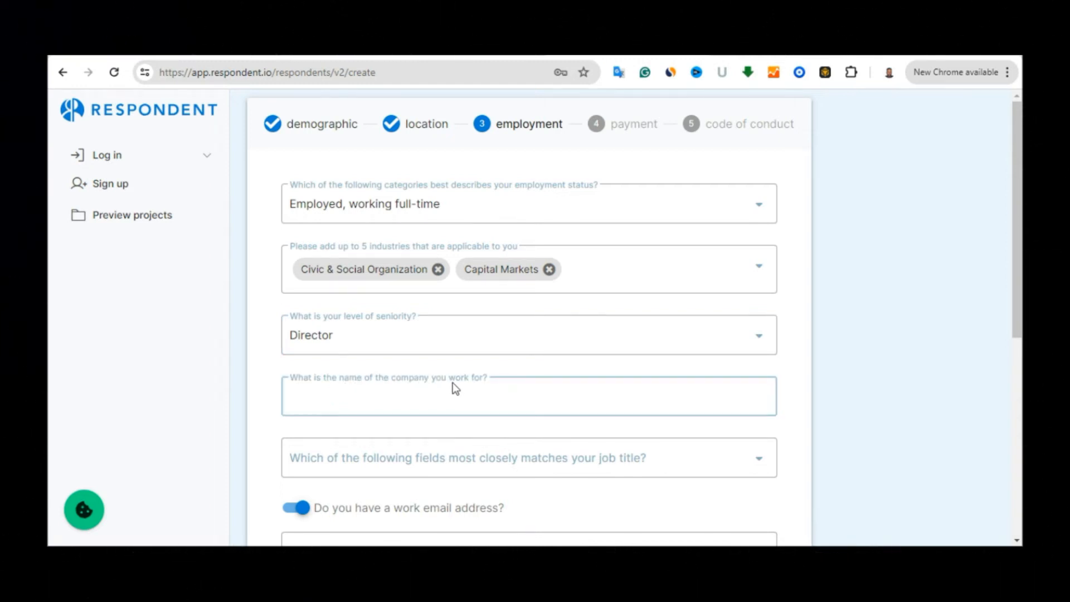
# Enter getnkeme as the company name
pyautogui.click(414, 387)
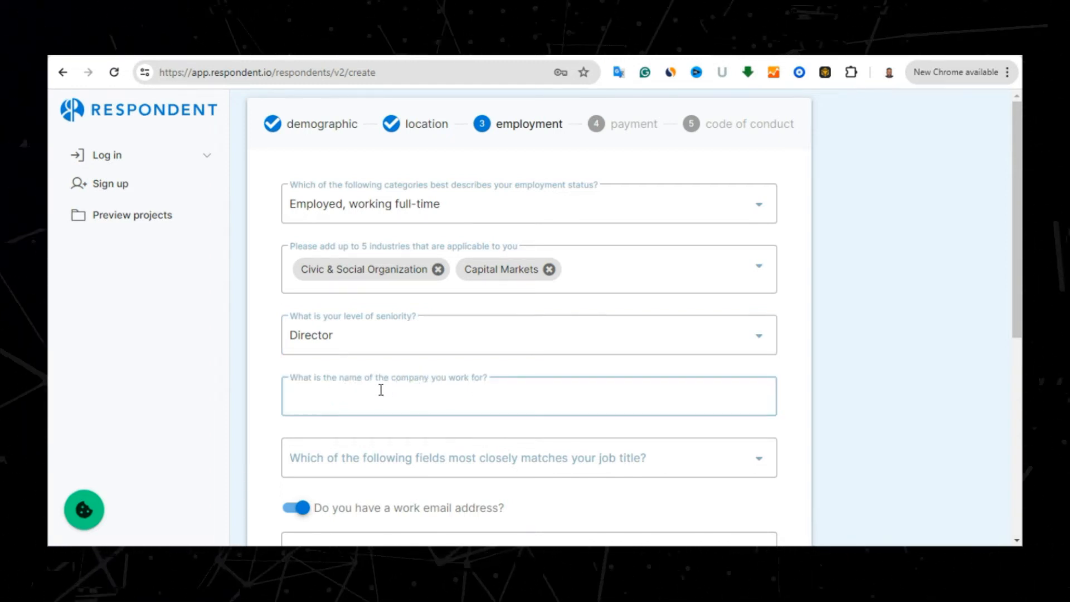
pyautogui.write('g')
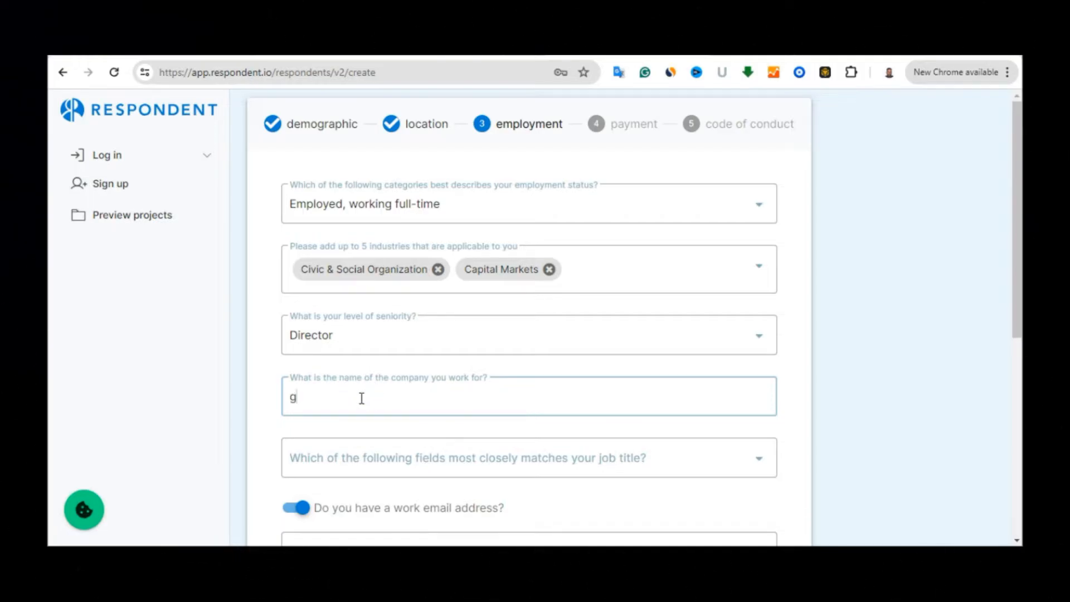
pyautogui.write('ET')
pyautogui.press('BackSpace')
pyautogui.write('getnkeme')
pyautogui.click(434, 427)
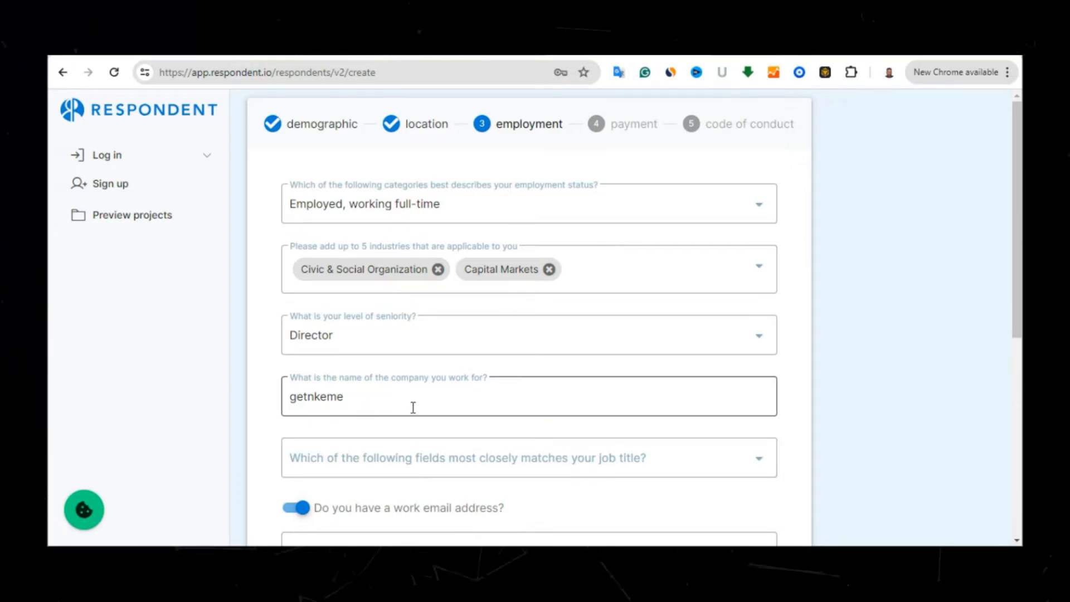
pyautogui.moveTo(1016, 277); pyautogui.dragTo(1015, 341)
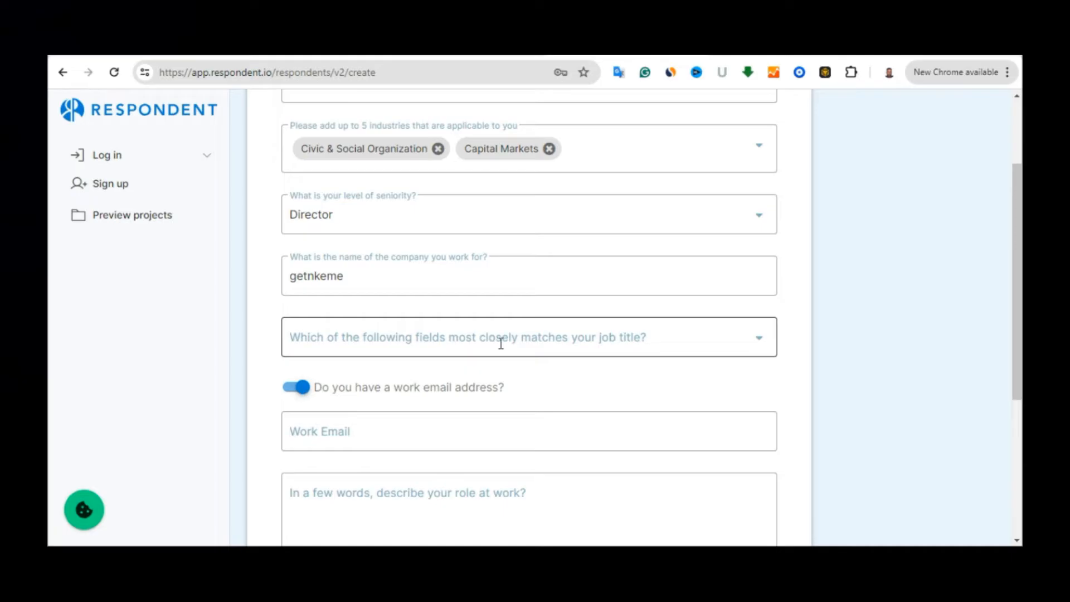
# Set job title Permanent Substitute Teacher, turn off work email, and describe the role as 'I am an art work ideals designer'
pyautogui.click(616, 343)
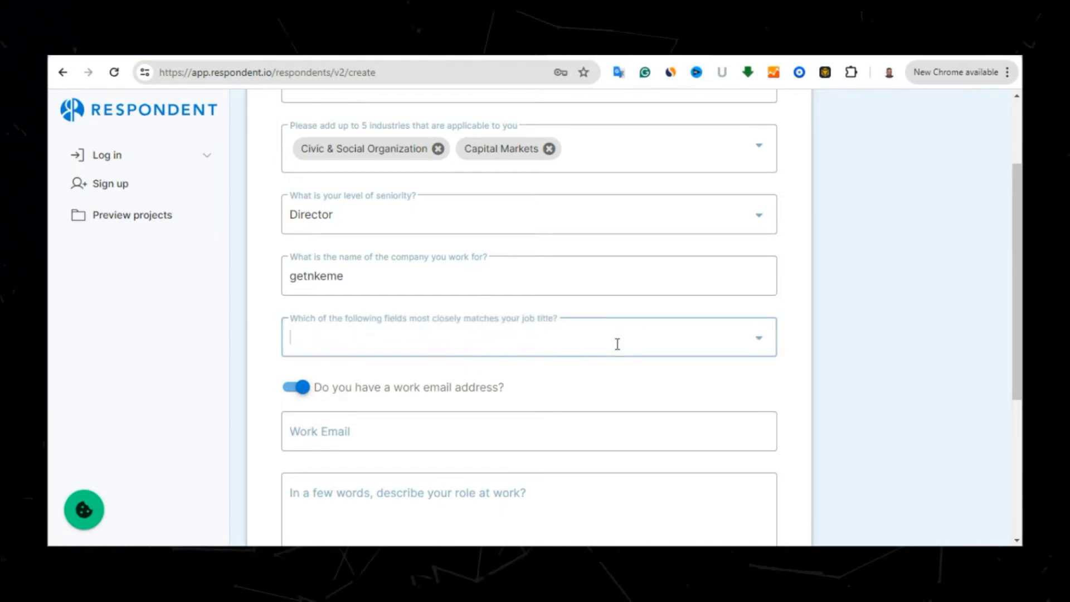
pyautogui.write('Permanent Substitute Teacher')
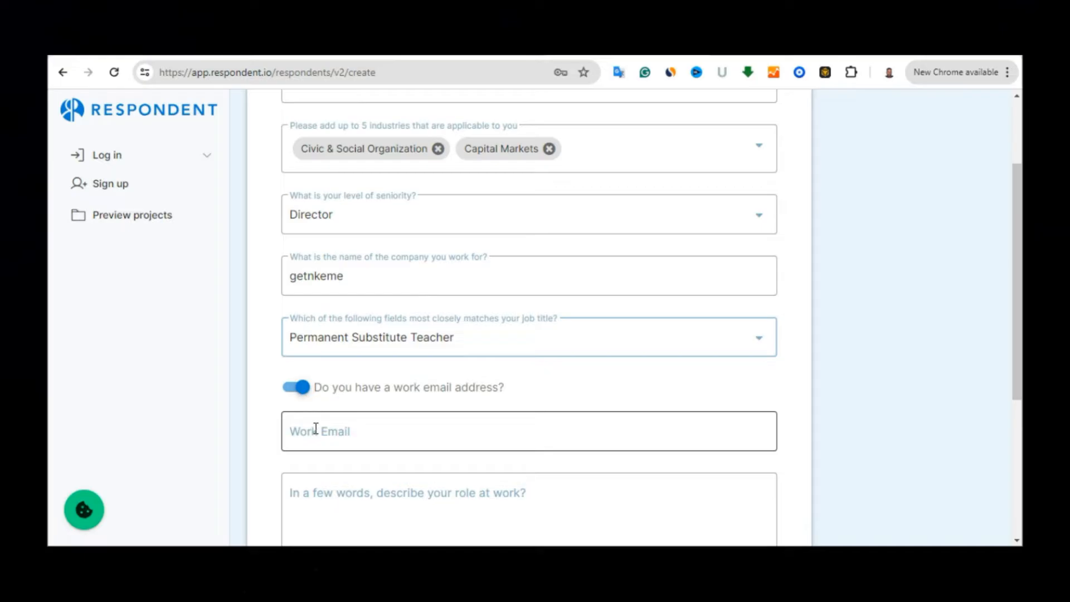
pyautogui.click(302, 389)
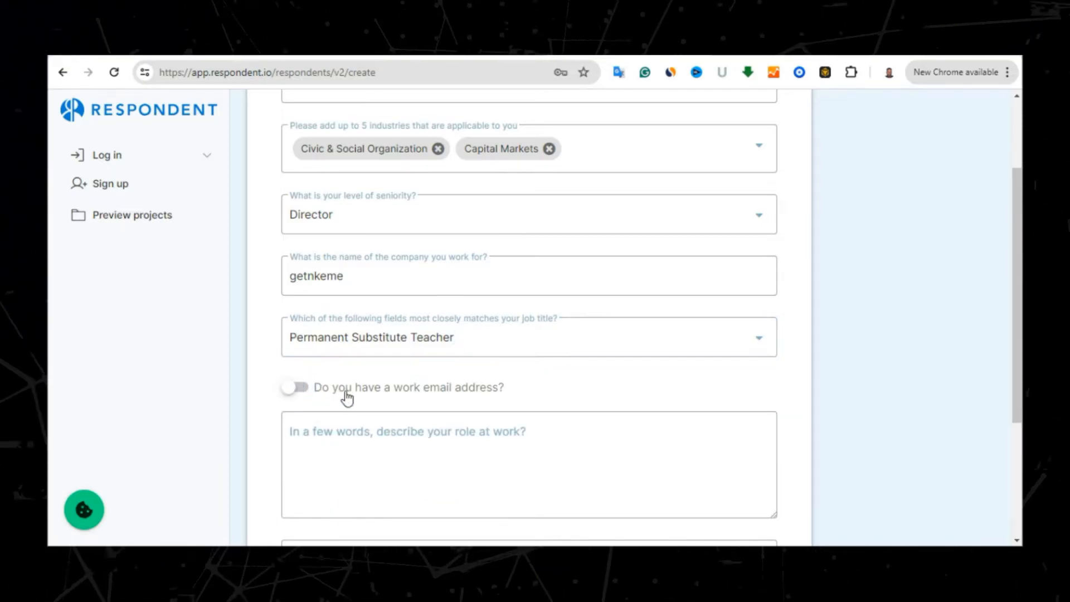
pyautogui.click(348, 442)
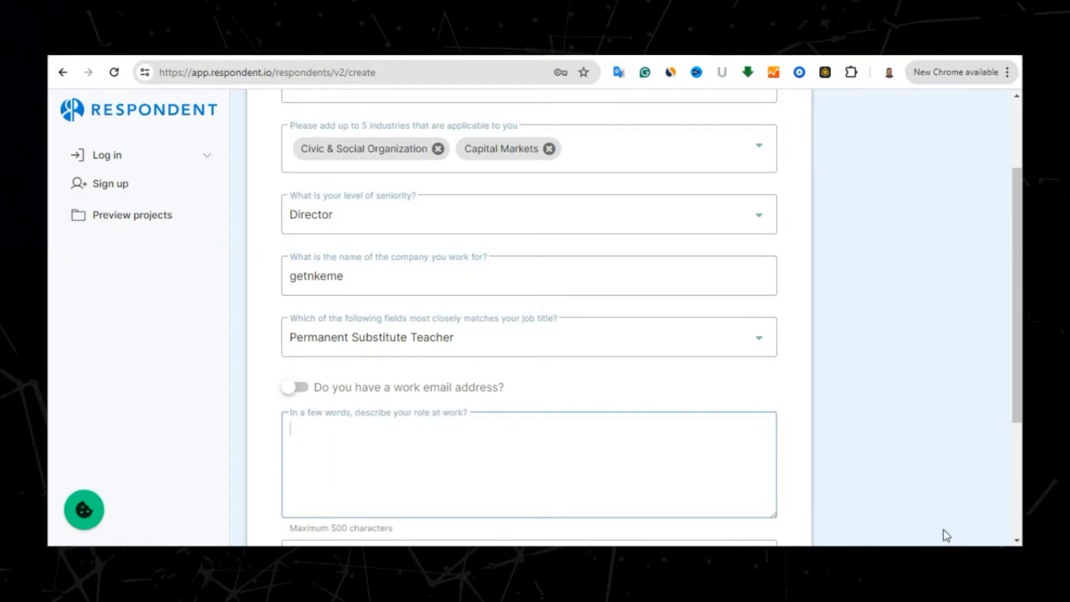
pyautogui.click(944, 531)
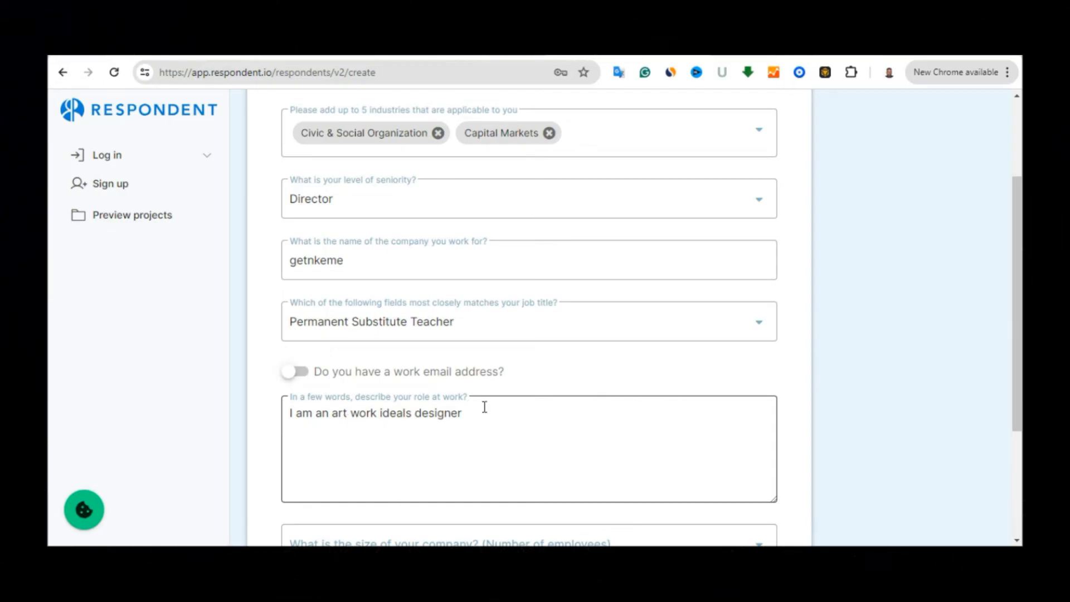
pyautogui.moveTo(1020, 263); pyautogui.dragTo(1014, 352)
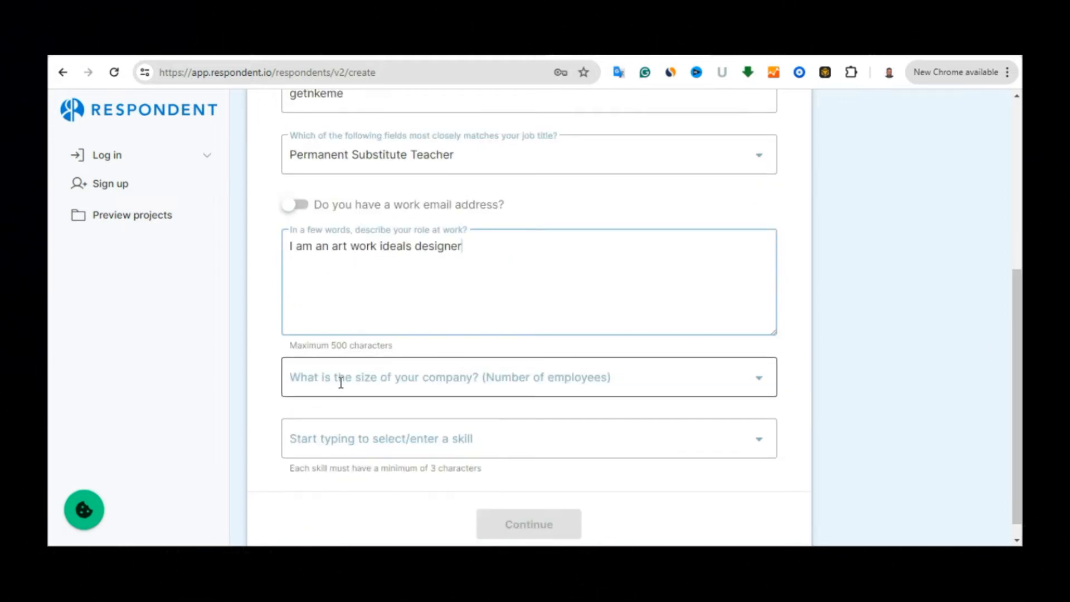
# Choose company size 1 - 10, add skills Web Design Business and Video Analysis, and continue to payment
pyautogui.click(529, 386)
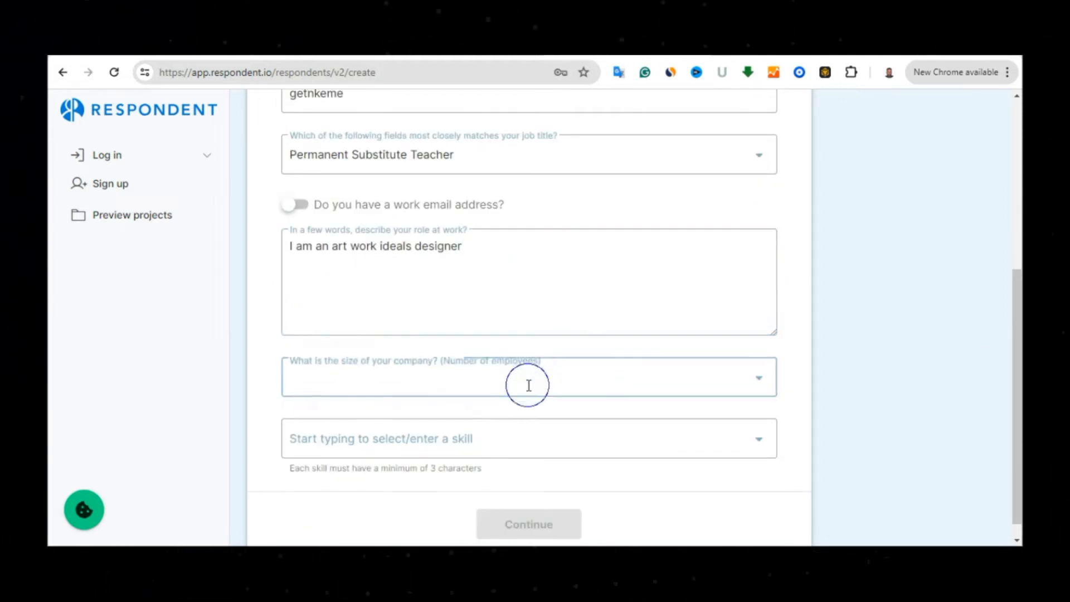
pyautogui.click(314, 383)
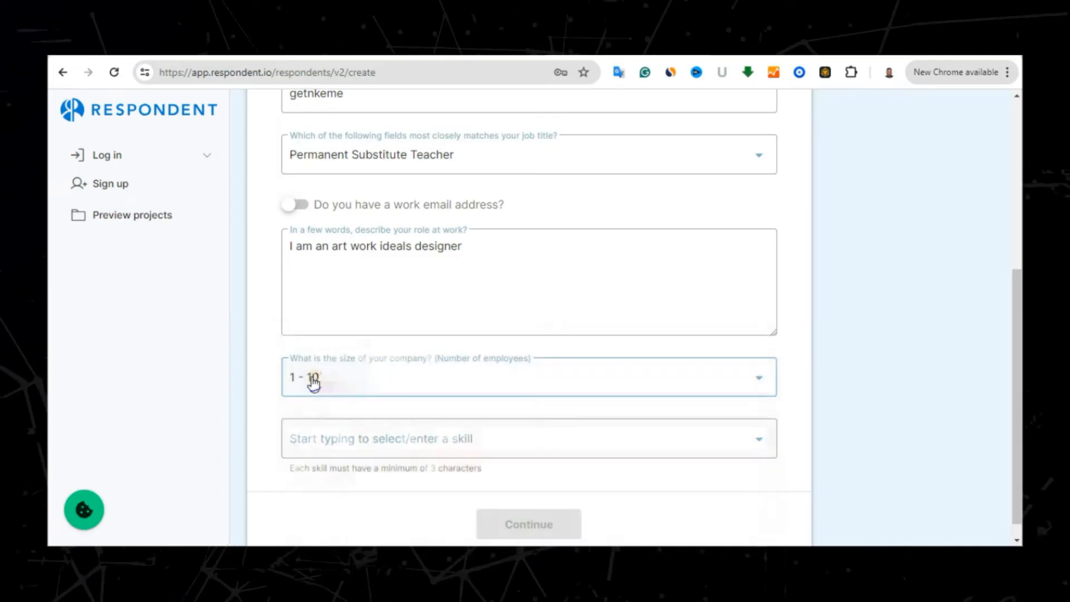
pyautogui.click(427, 447)
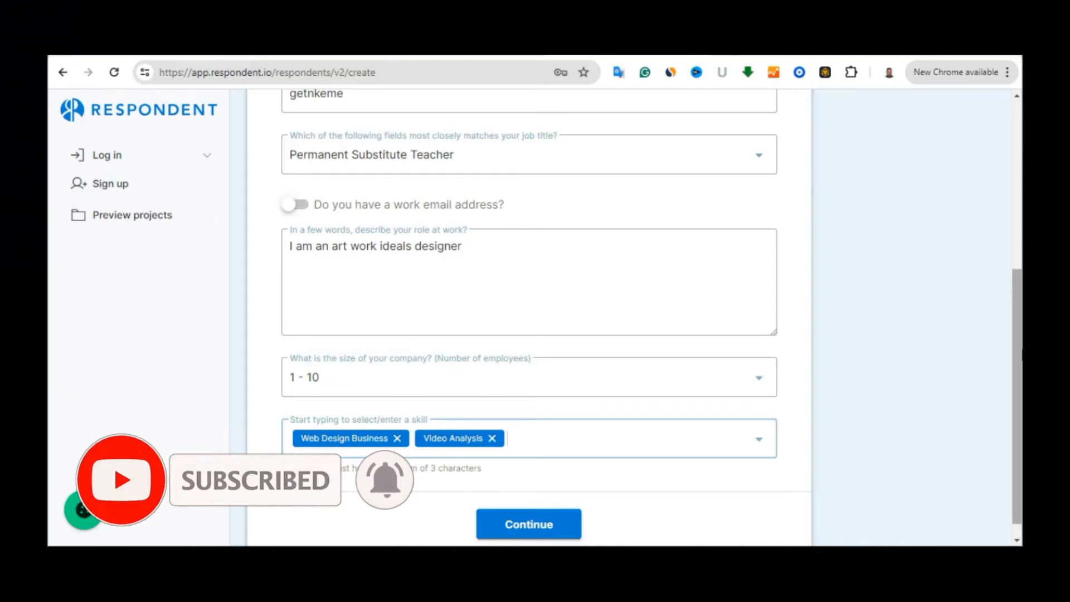
pyautogui.moveTo(1020, 333)
pyautogui.mouseDown()
pyautogui.moveTo(1019, 280)
pyautogui.moveTo(1020, 347)
pyautogui.mouseUp()
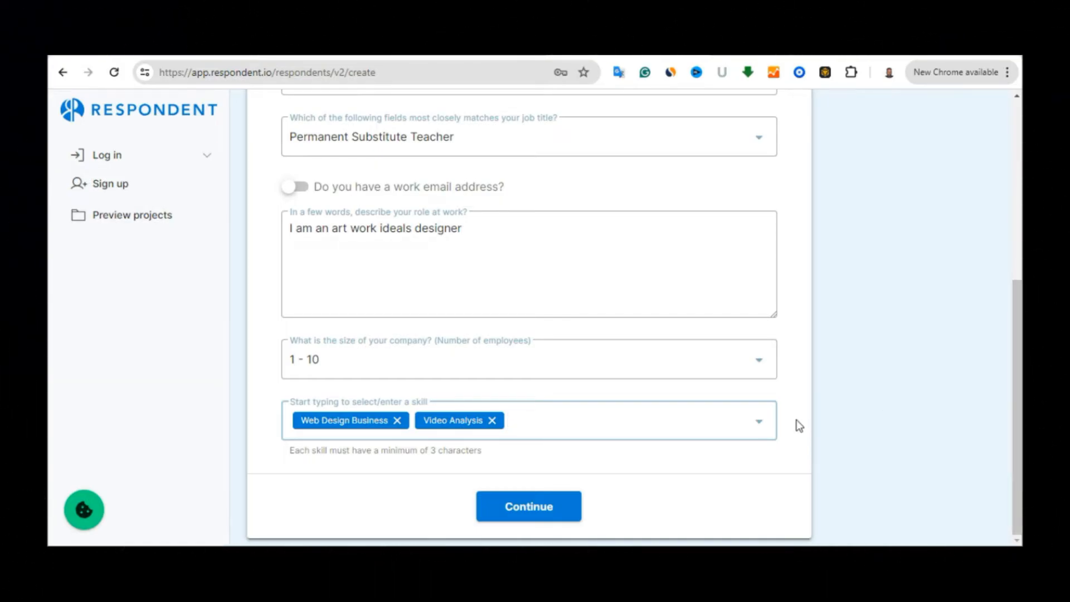
pyautogui.click(537, 514)
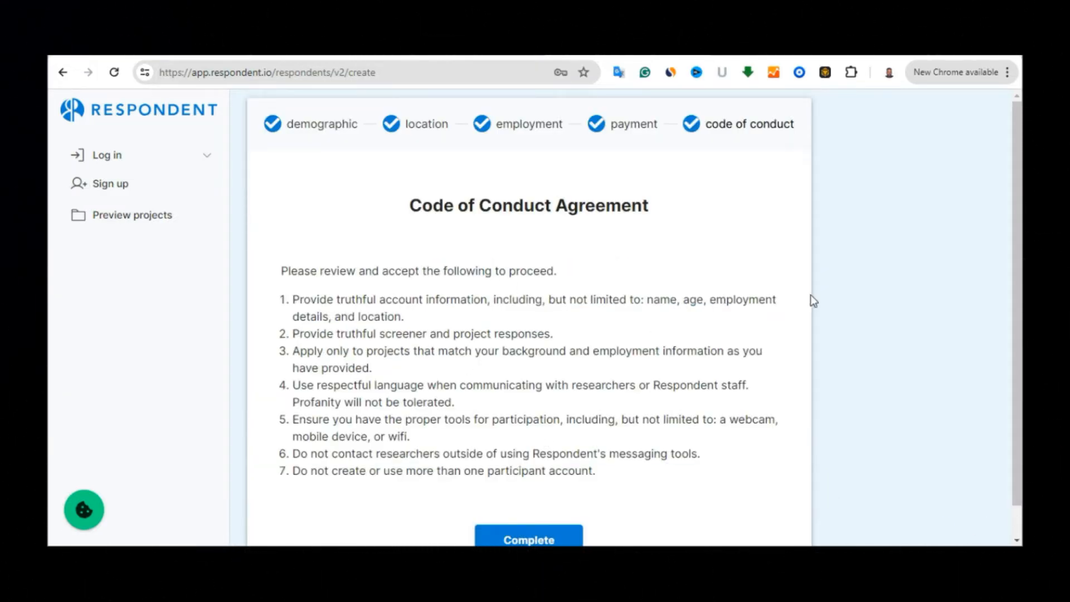
# Scroll through the Code of Conduct Agreement and accept it with Complete
pyautogui.moveTo(1014, 215); pyautogui.dragTo(1006, 323)
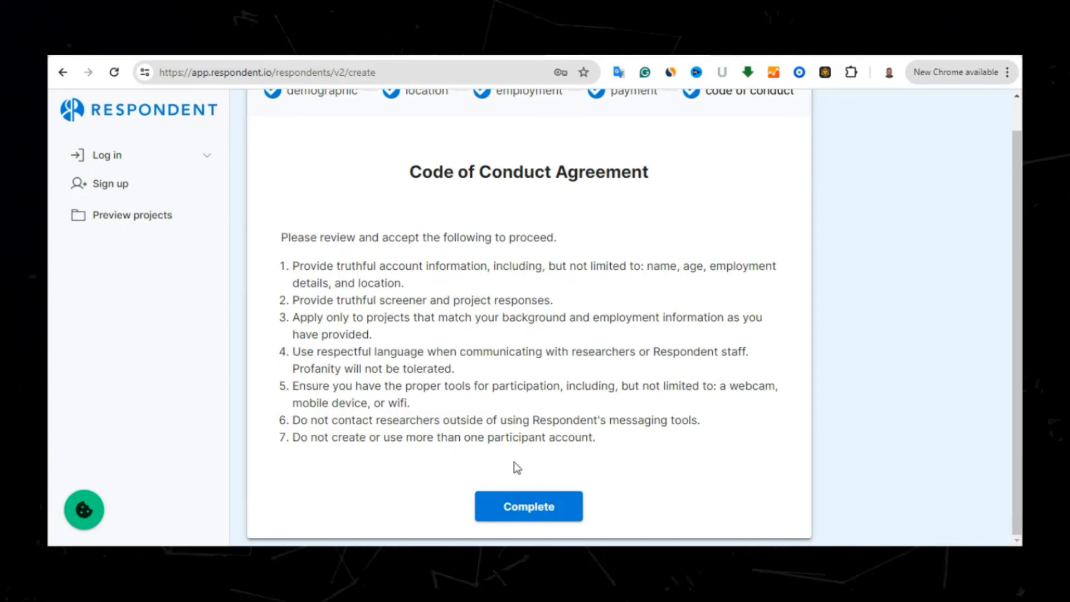
pyautogui.click(554, 510)
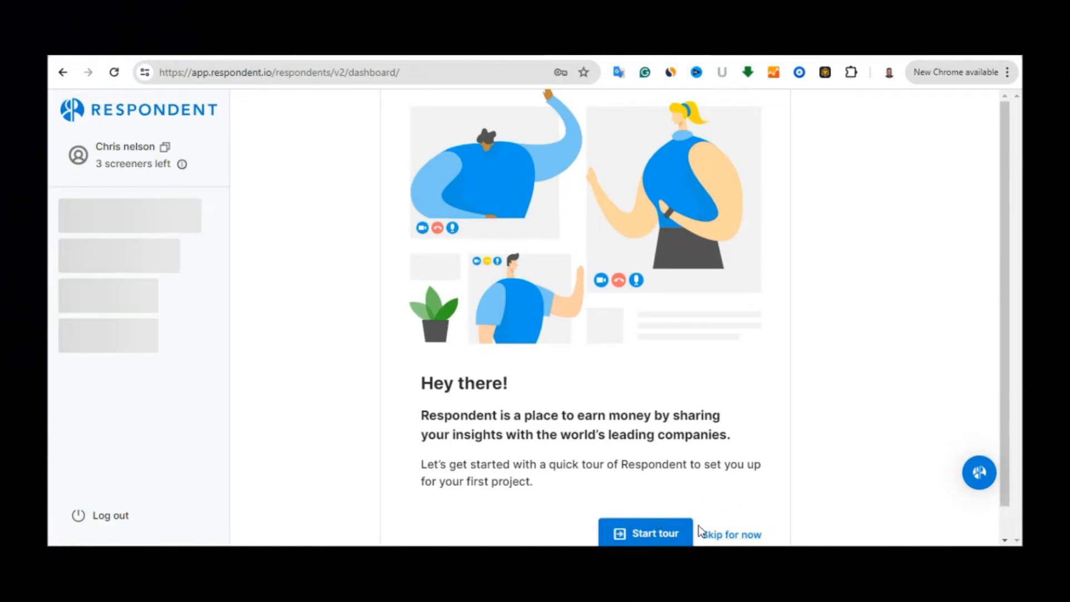
# Step through the dashboard quick tour and dismiss it at the Search popup
pyautogui.click(653, 534)
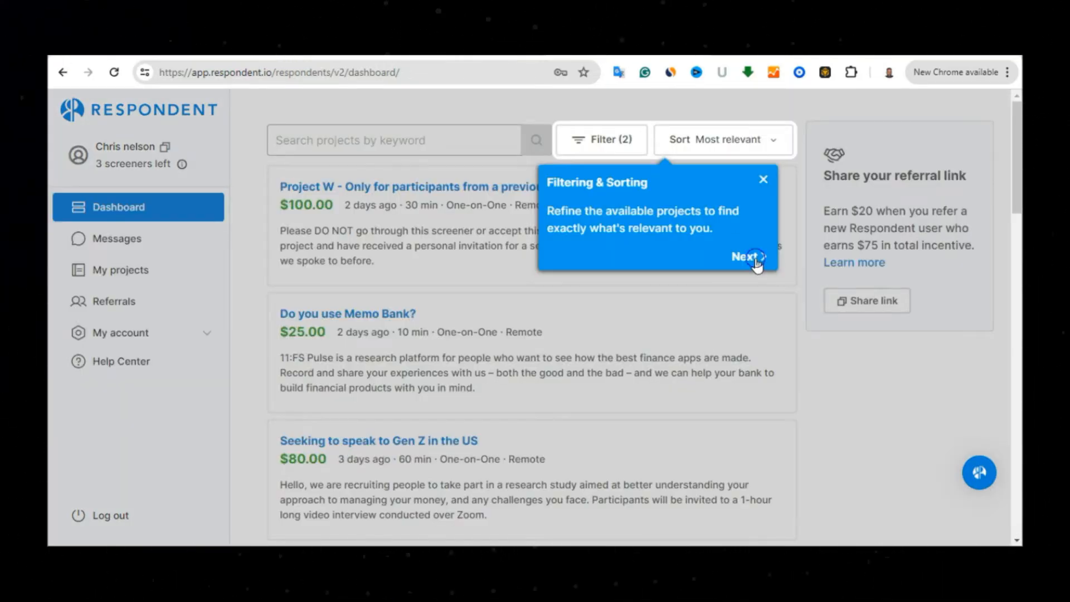
pyautogui.click(750, 258)
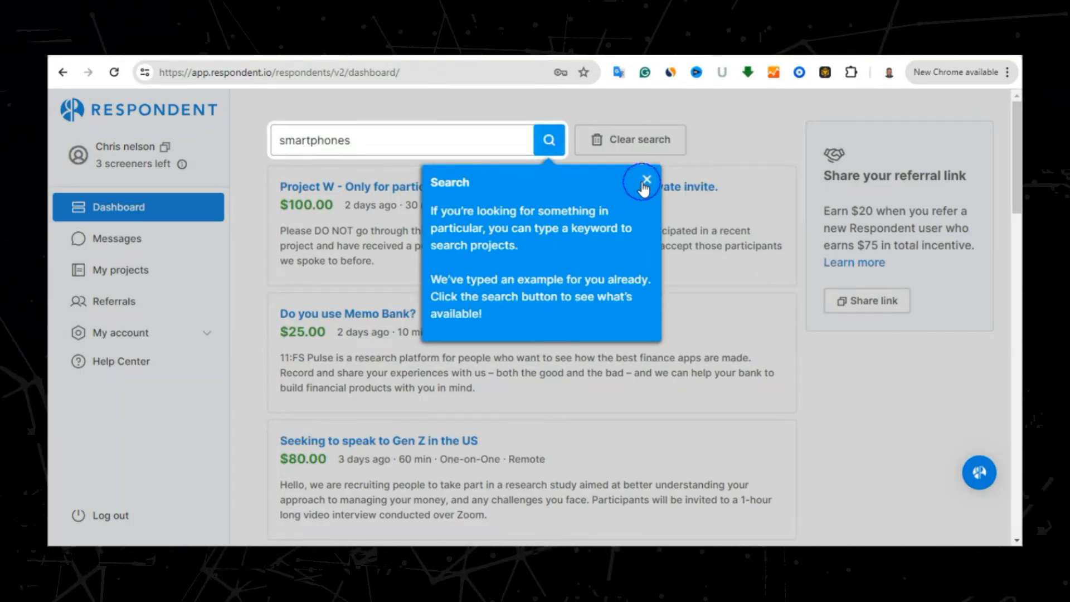
pyautogui.click(645, 184)
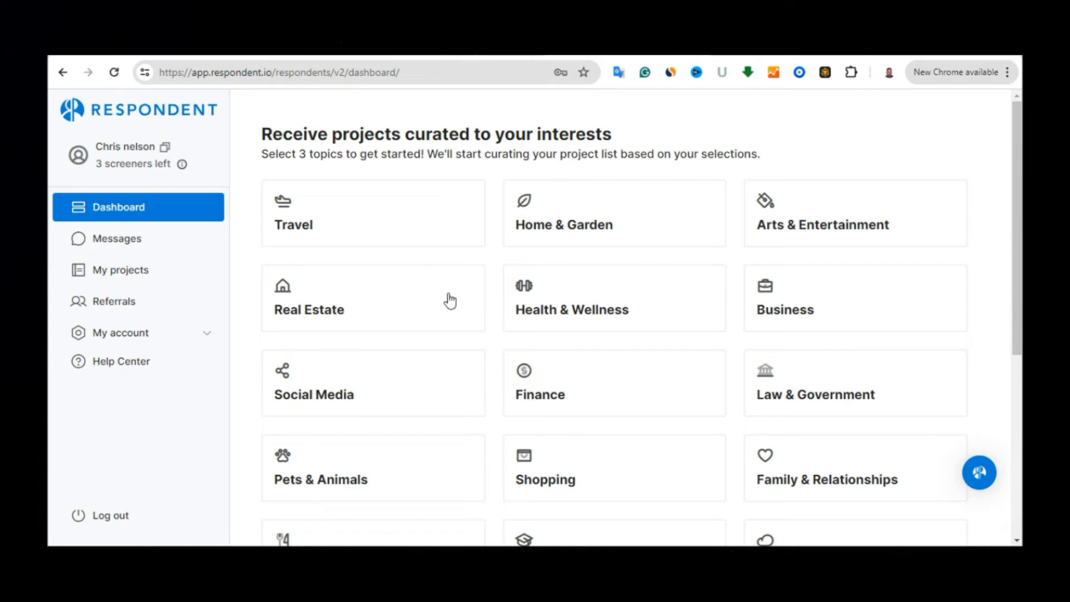
pyautogui.moveTo(1019, 189)
pyautogui.mouseDown()
pyautogui.moveTo(1020, 257)
pyautogui.moveTo(998, 289)
pyautogui.moveTo(1000, 331)
pyautogui.moveTo(1021, 272)
pyautogui.moveTo(1022, 182)
pyautogui.mouseUp()
# Choose Home & Garden, Finance and Social Media as topics and save them with Add topics
pyautogui.click(634, 200)
pyautogui.click(546, 378)
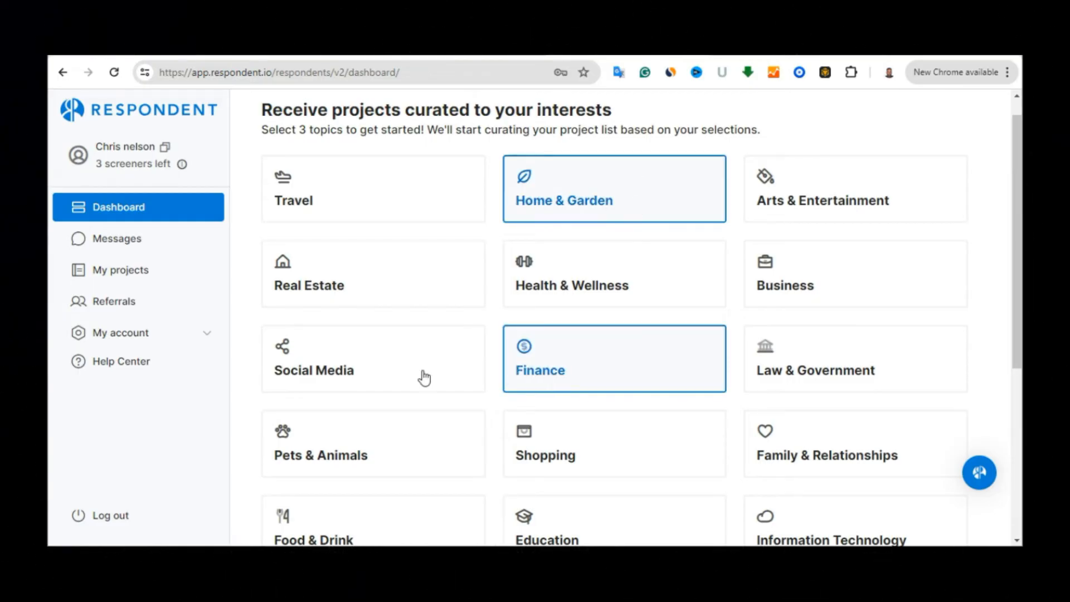
pyautogui.click(388, 371)
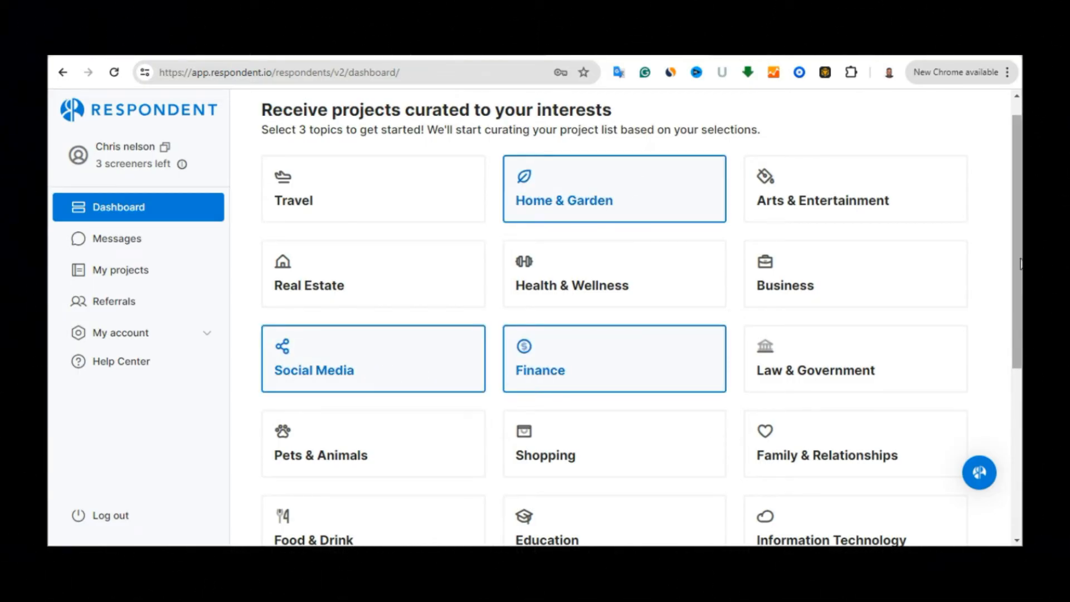
pyautogui.scroll(-5, 1020, 263)
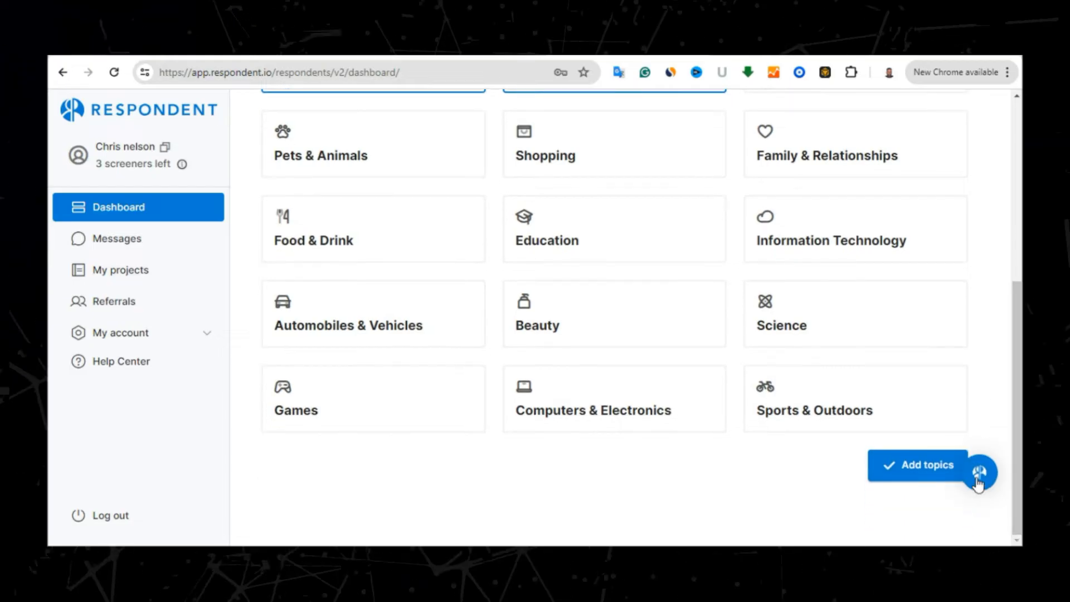
pyautogui.click(898, 463)
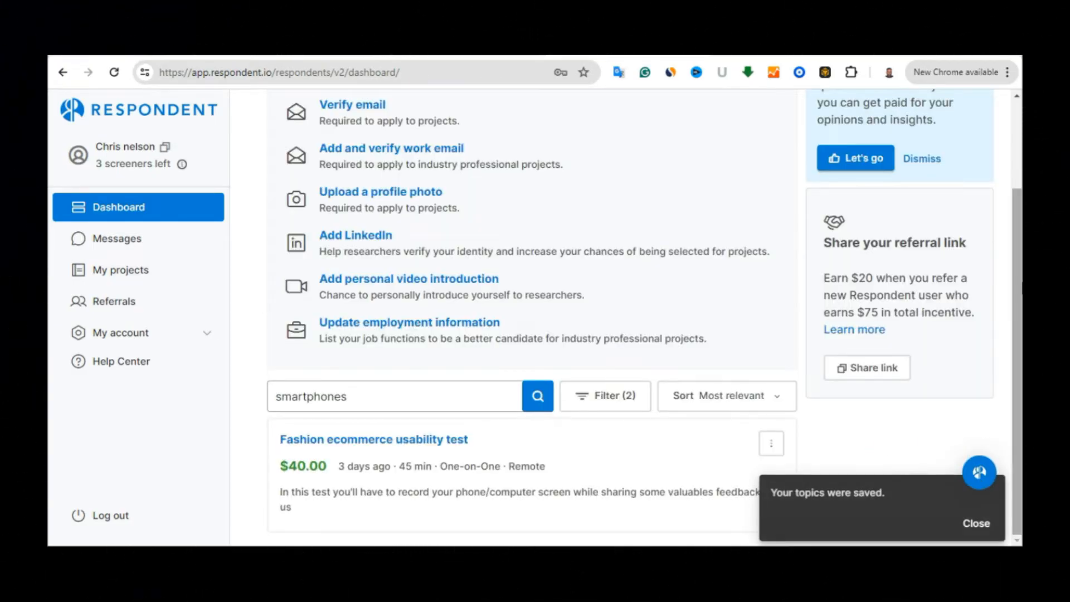
# From the top of the dashboard, use the Verify email link under Profile strength
pyautogui.moveTo(1020, 223); pyautogui.dragTo(1020, 106)
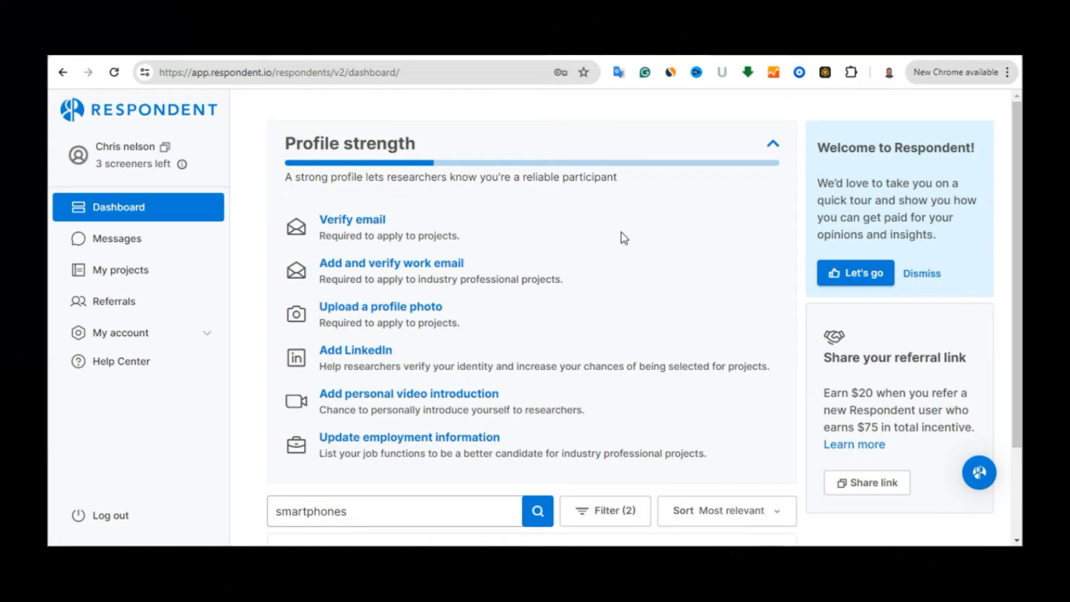
pyautogui.click(344, 225)
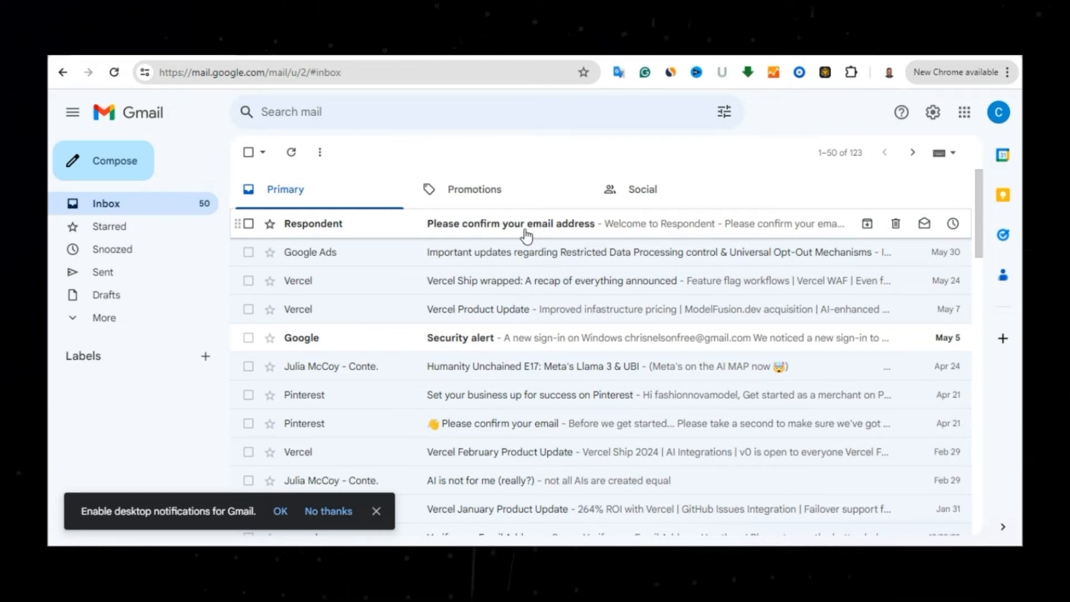
# Open Respondent's 'Please confirm your email address' message and use CONFIRM EMAIL ADDRESS
pyautogui.click(526, 234)
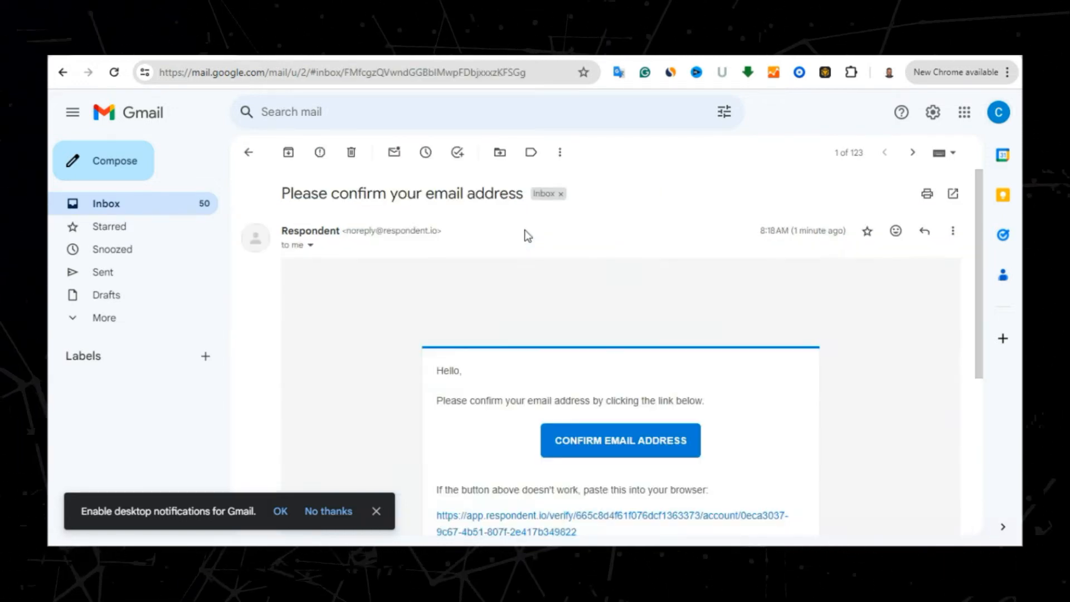
pyautogui.click(617, 443)
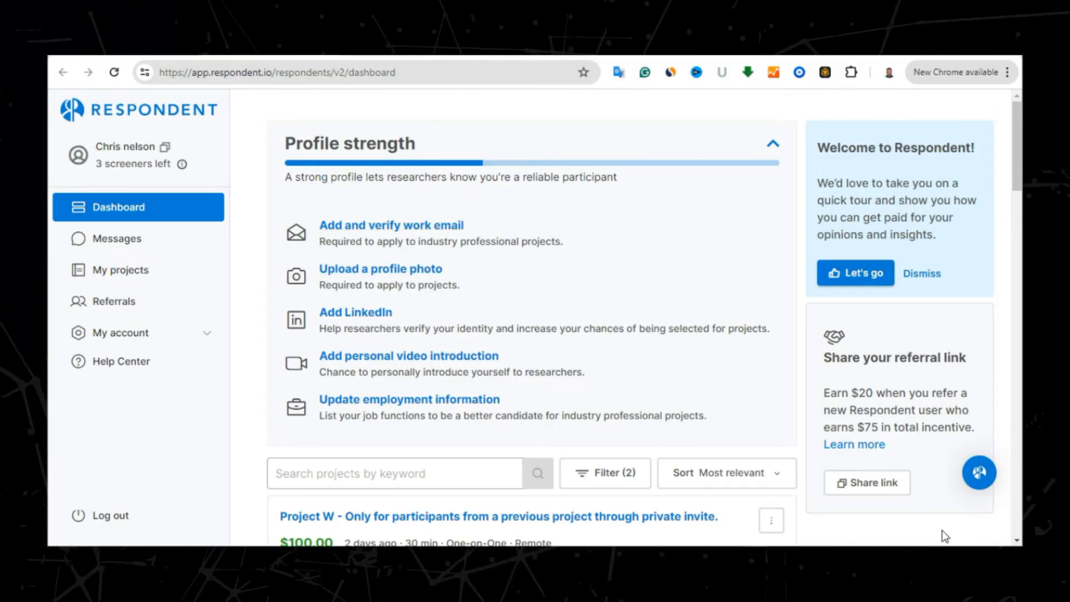
# Upload an image as the Respondent profile photo and save it
pyautogui.click(381, 274)
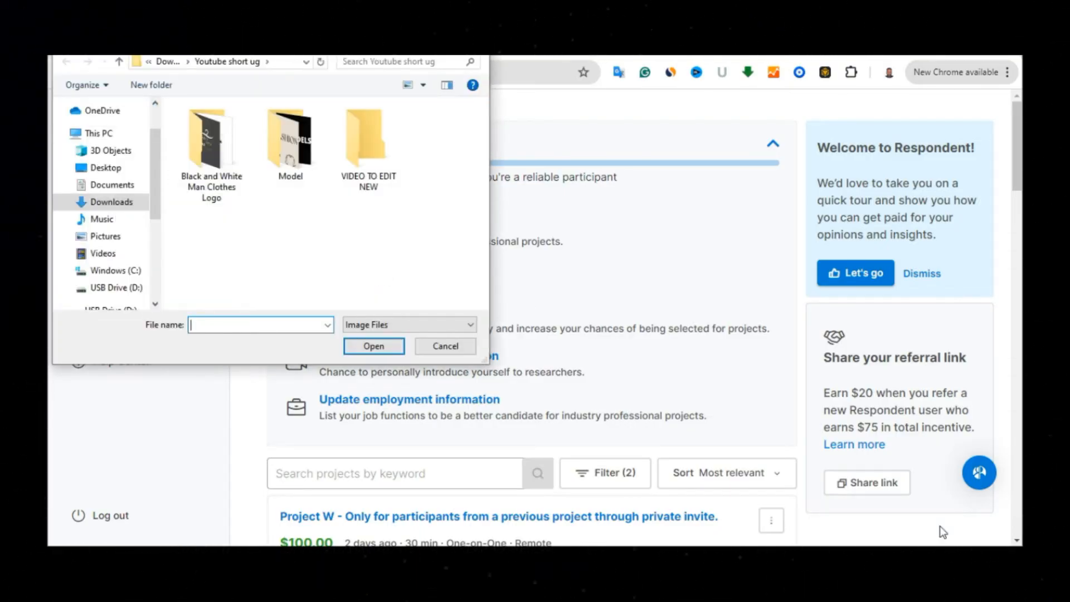
pyautogui.press('Escape')
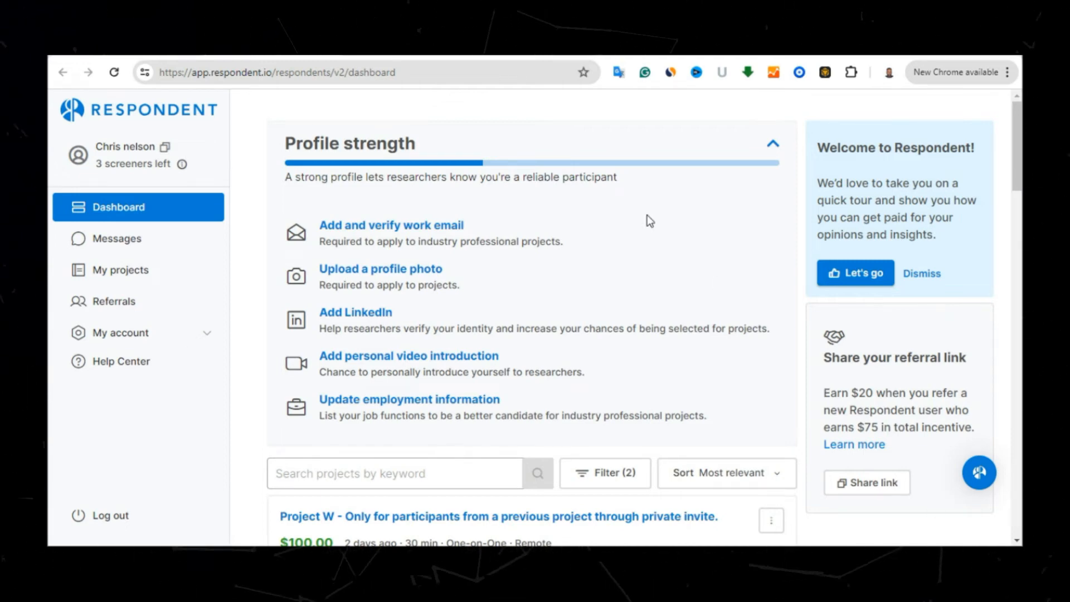
pyautogui.click(115, 73)
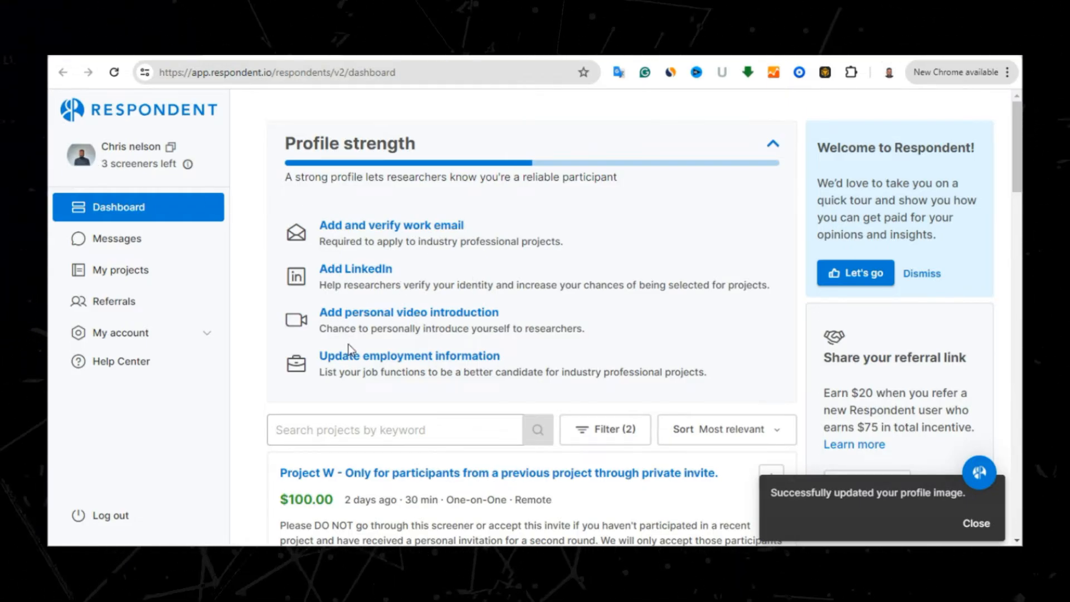
pyautogui.click(357, 273)
# Paste the LinkedIn profile URL into the LinkedIn field, then save and lock the social links
pyautogui.click(461, 299)
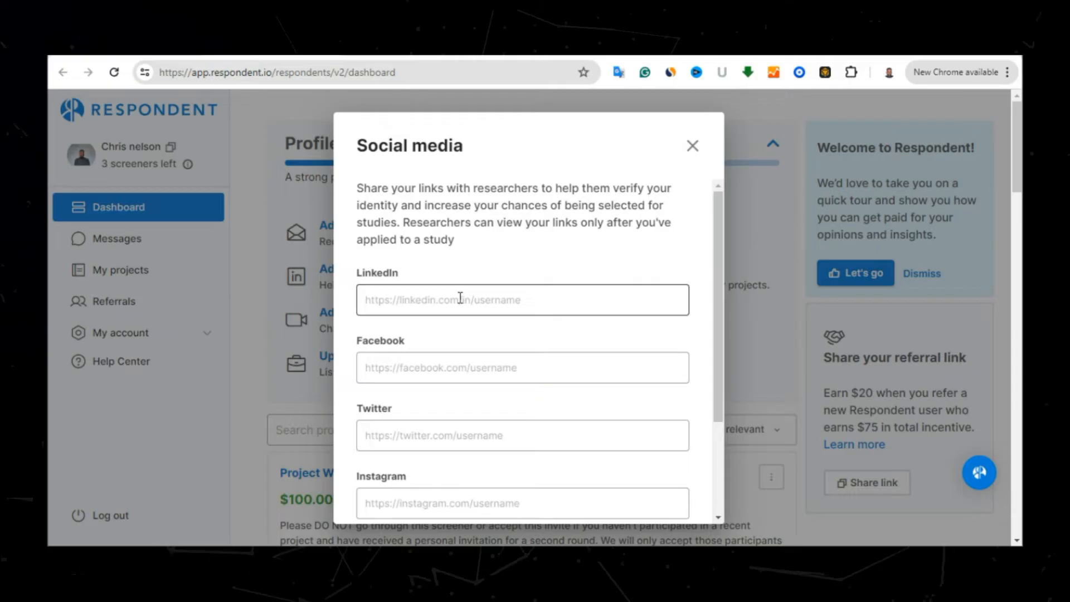
pyautogui.click(460, 299)
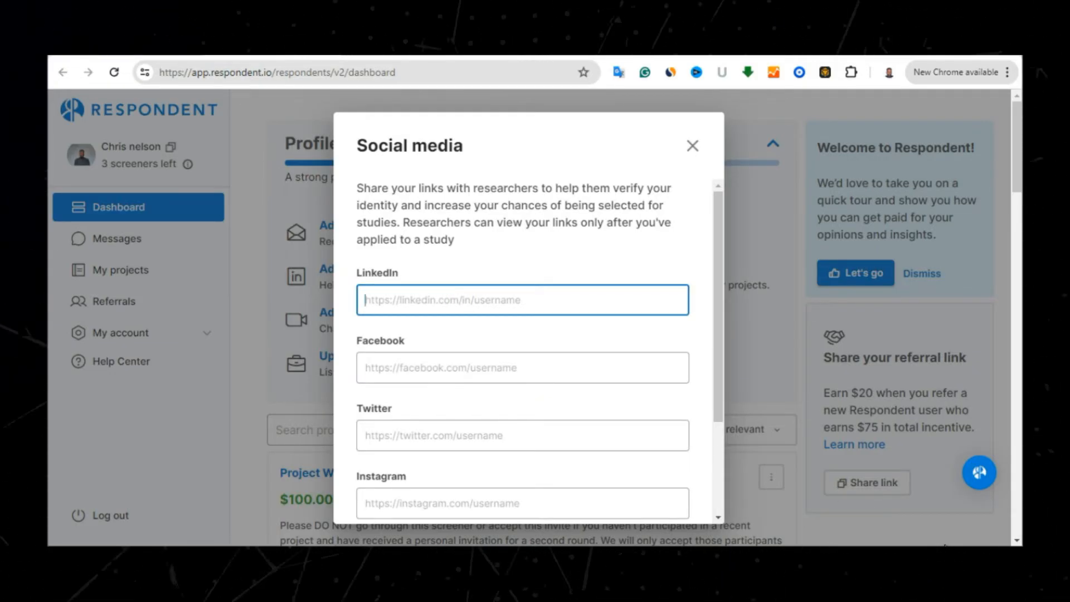
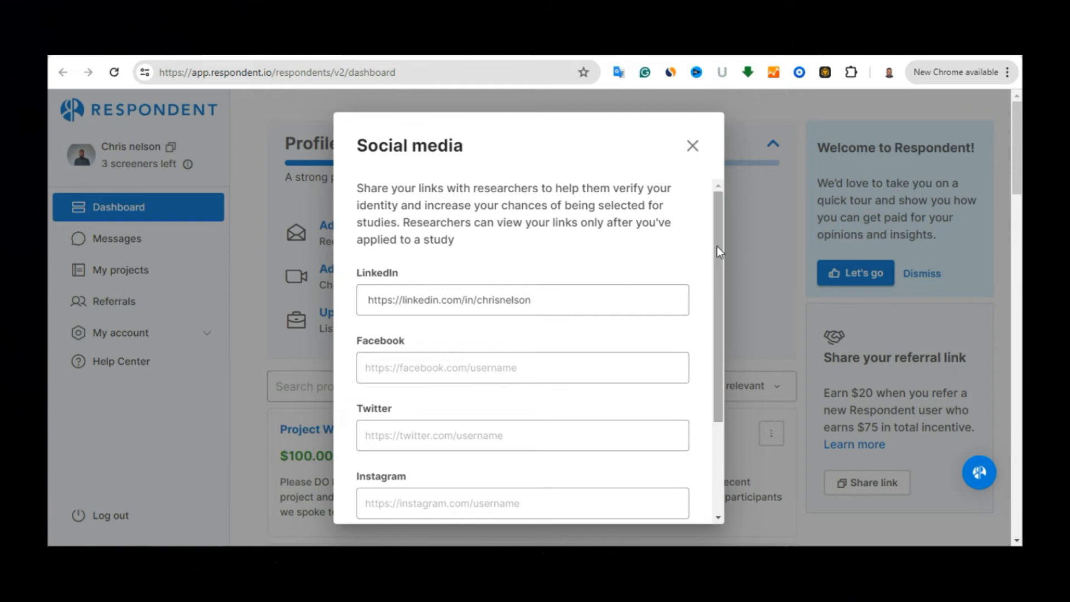
pyautogui.scroll(-3, 707, 382)
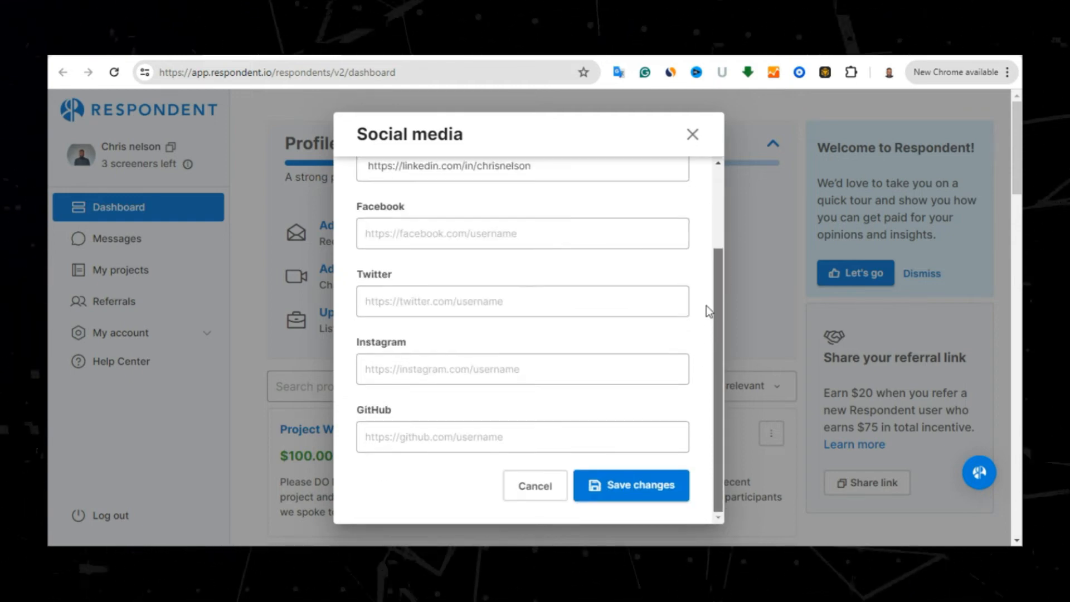
pyautogui.scroll(5, 708, 251)
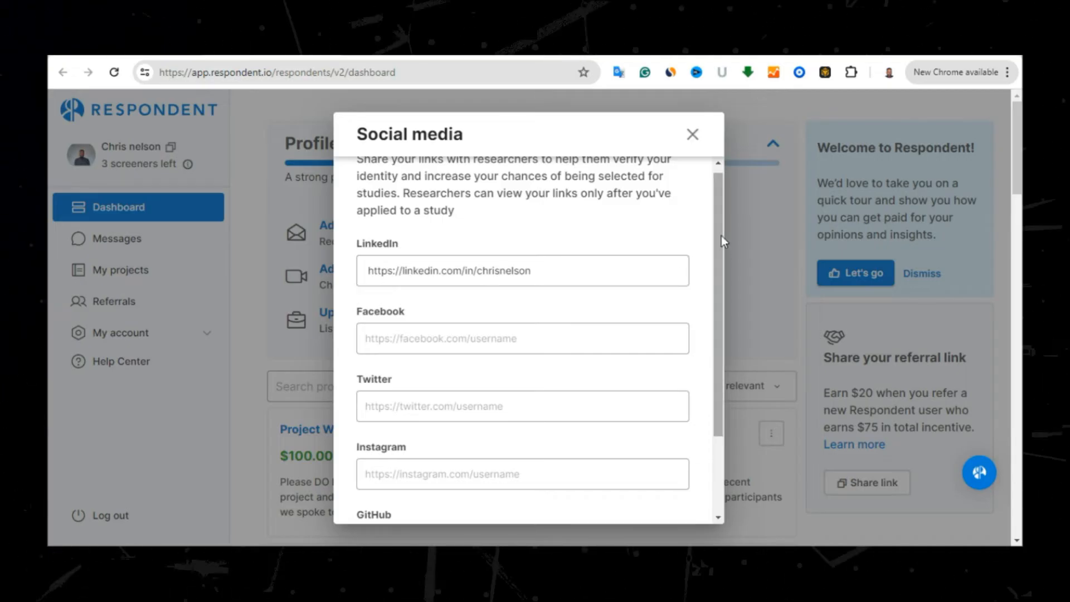
pyautogui.scroll(-2, 708, 335)
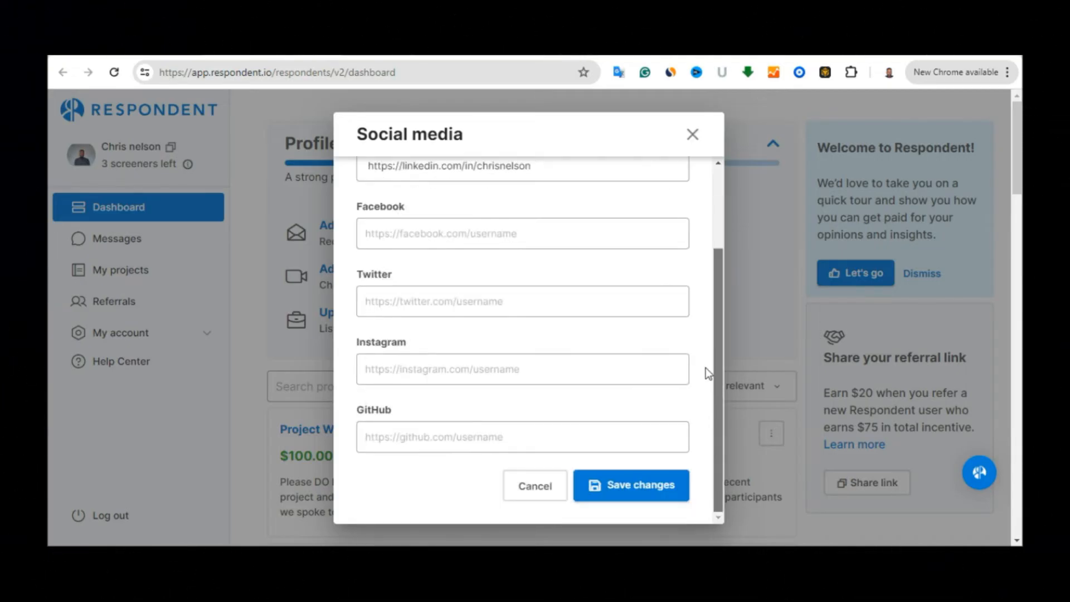
pyautogui.click(630, 484)
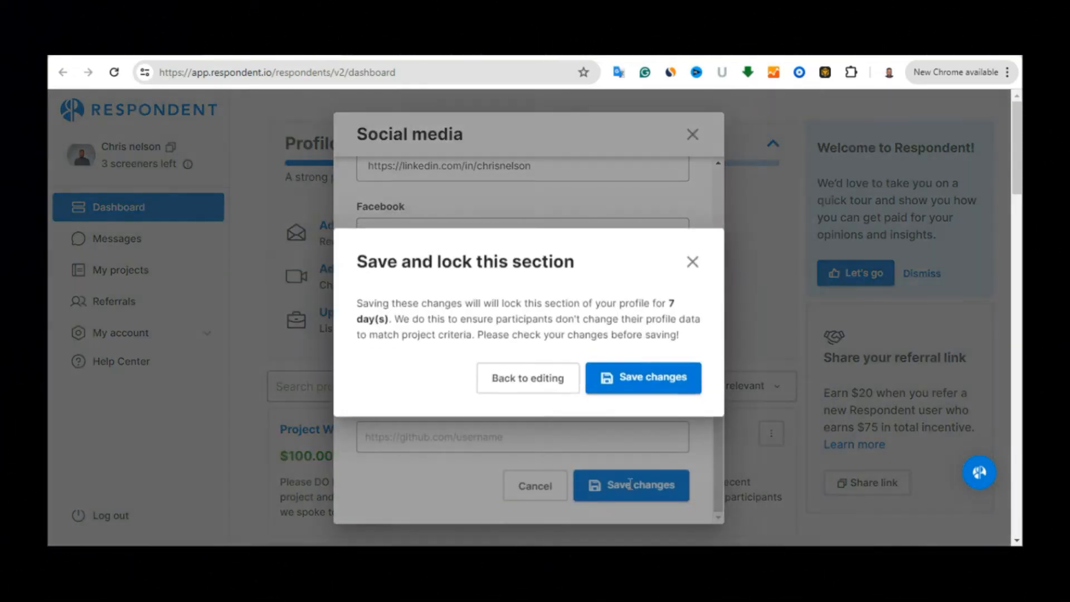
pyautogui.click(646, 375)
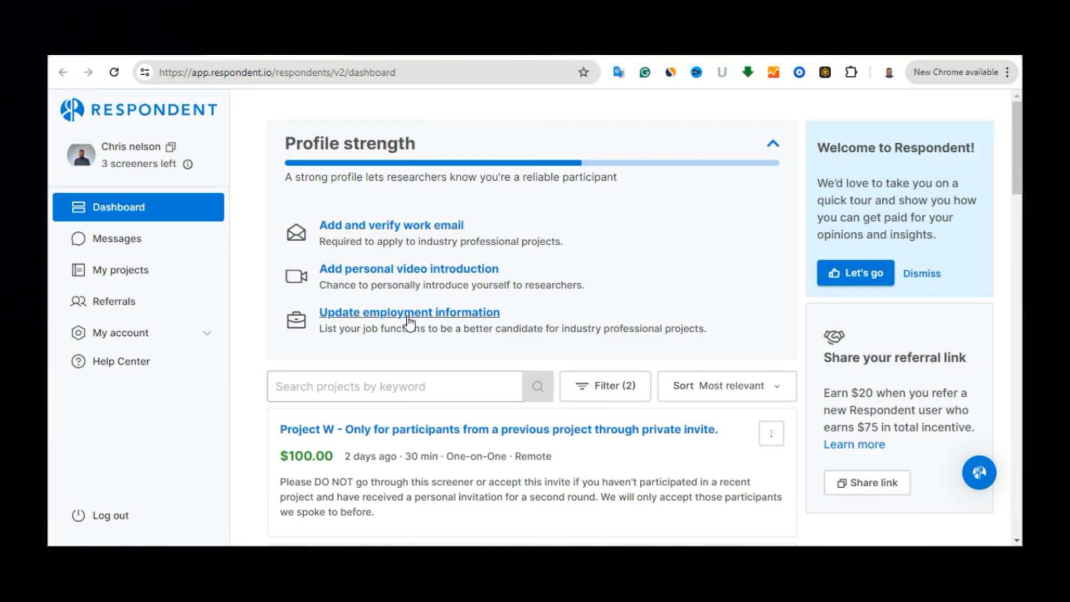
# In the employment information form, set Employment status to Self Employed / Owner
pyautogui.click(409, 316)
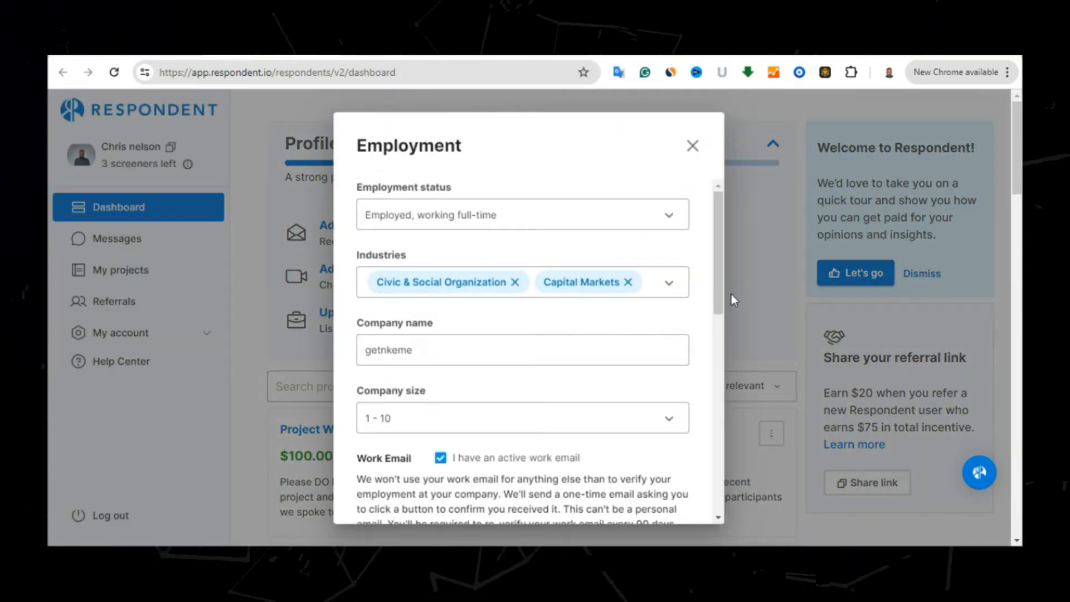
pyautogui.moveTo(717, 262); pyautogui.dragTo(742, 193)
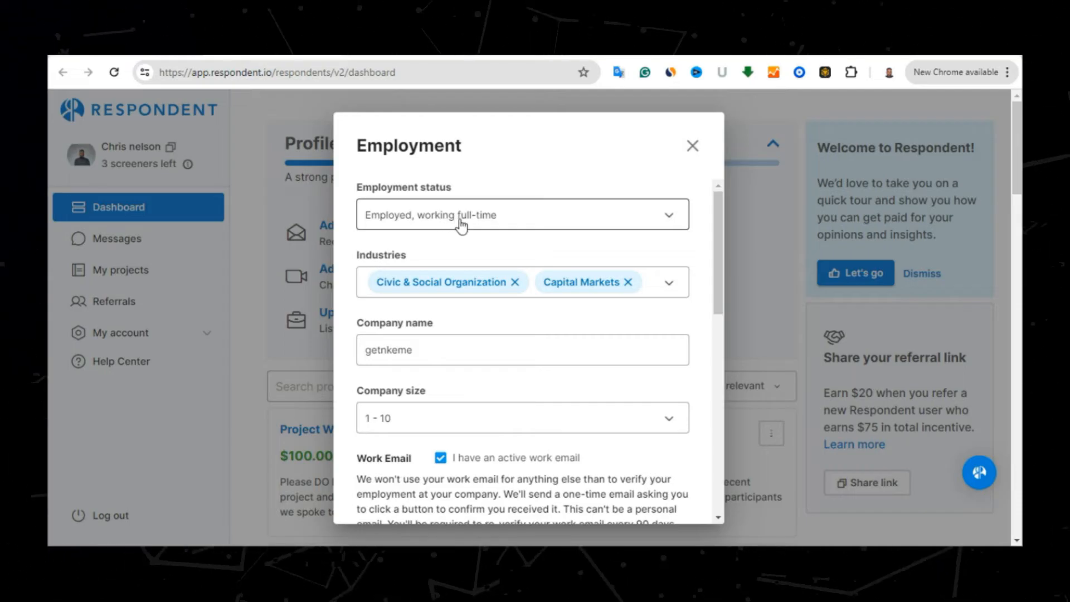
pyautogui.click(669, 222)
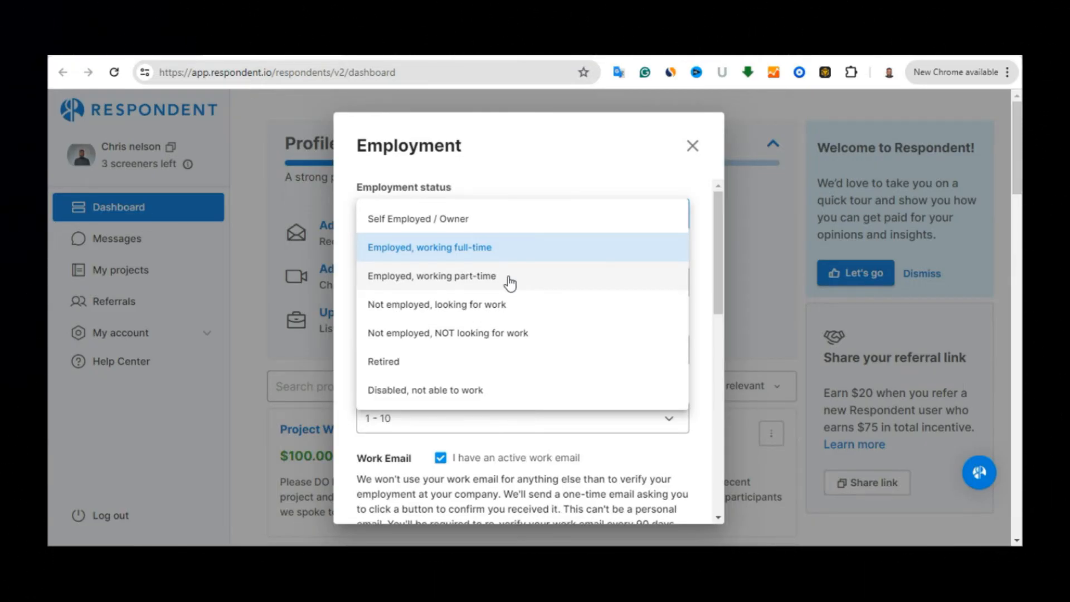
pyautogui.click(468, 220)
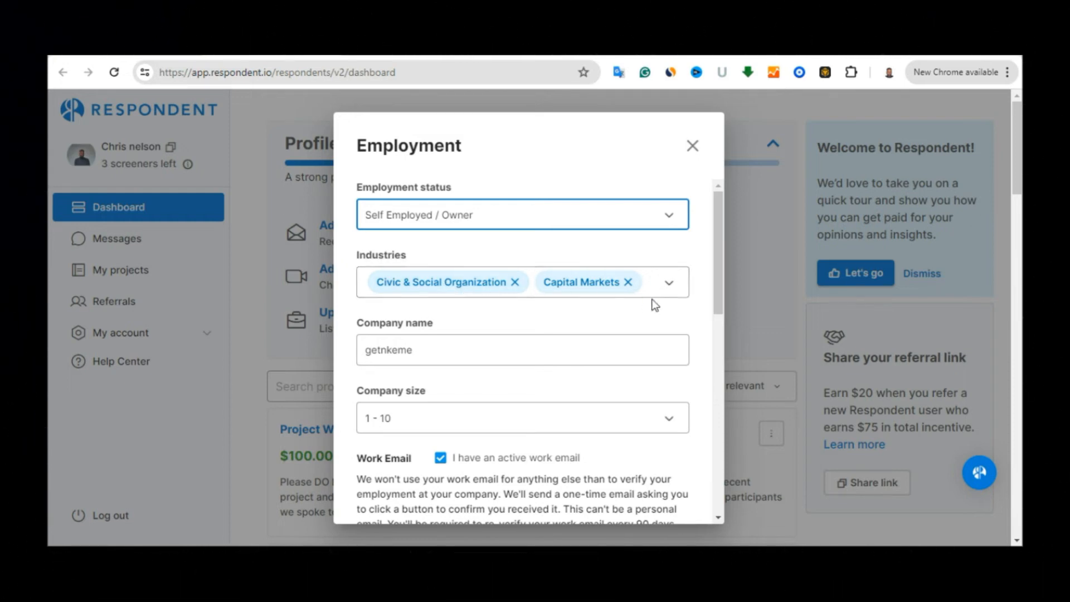
pyautogui.click(658, 287)
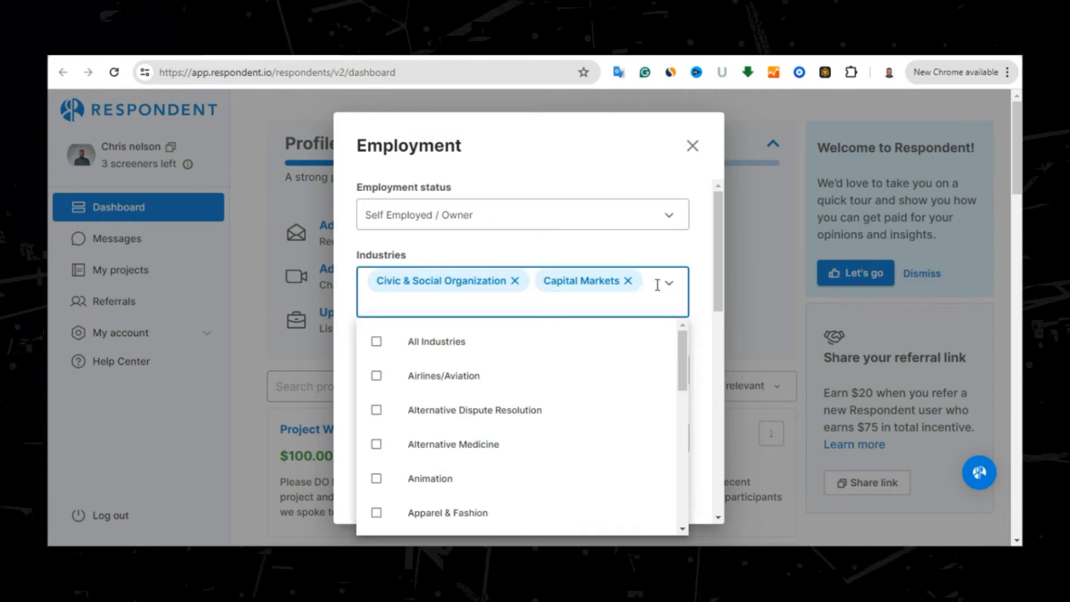
pyautogui.click(377, 342)
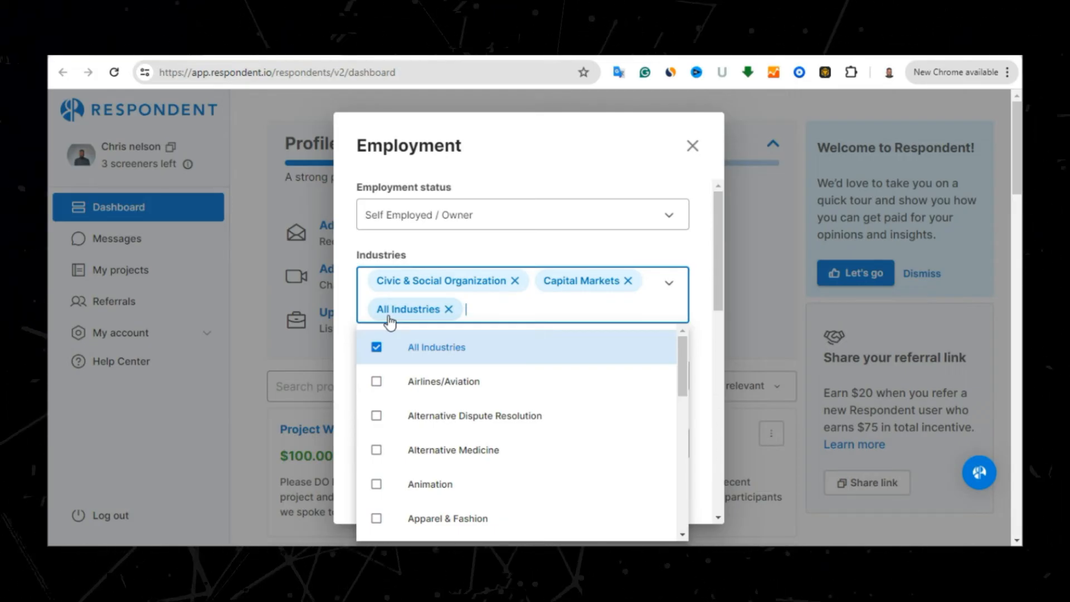
pyautogui.click(694, 314)
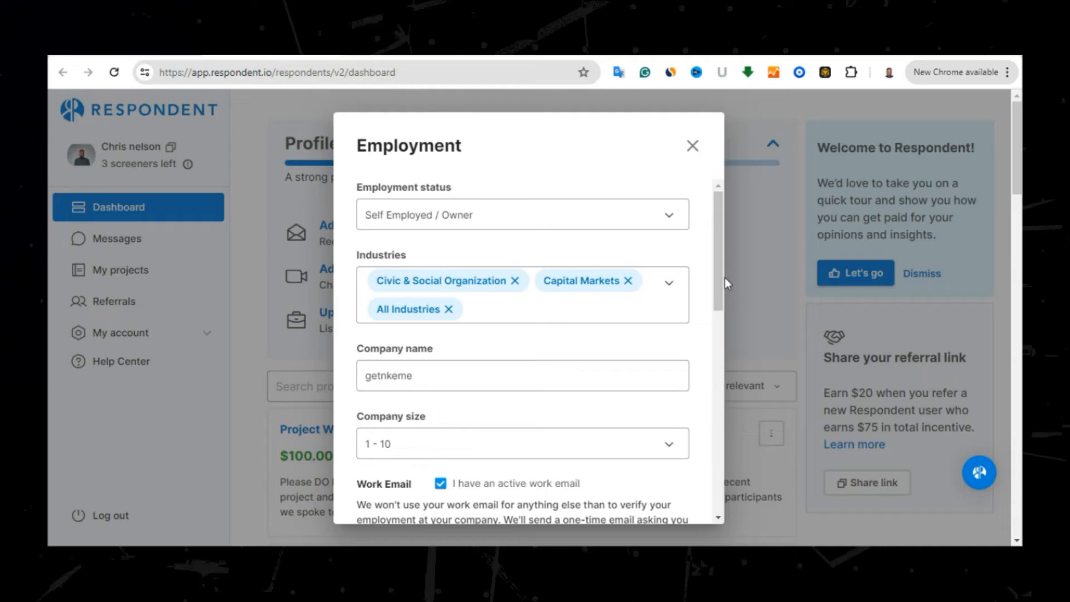
pyautogui.moveTo(720, 268); pyautogui.dragTo(720, 307)
pyautogui.scroll(-2, 480, 253)
pyautogui.click(429, 220)
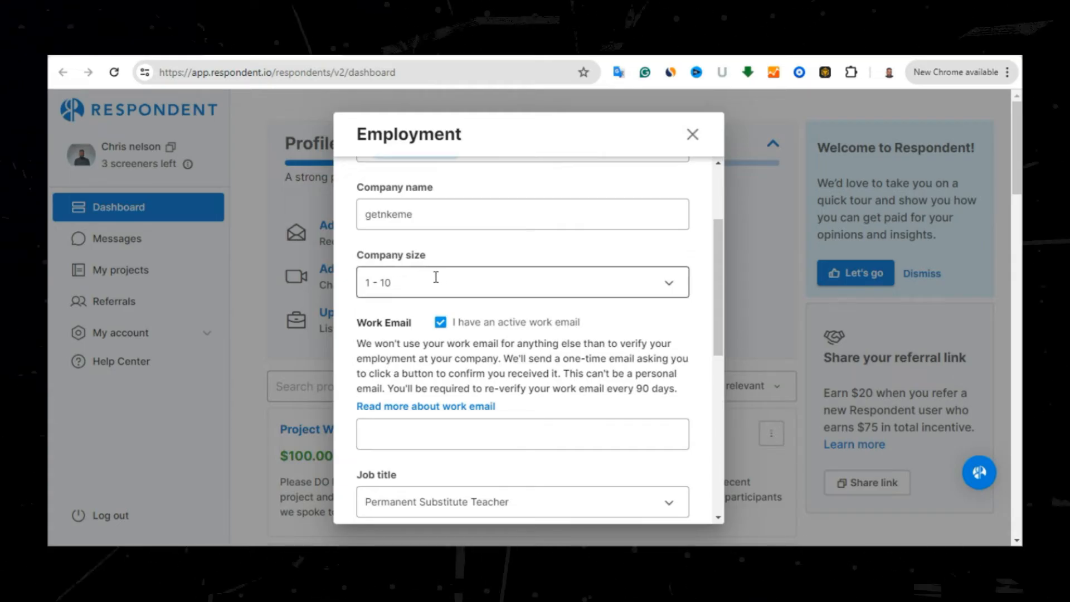
# Open the Job function list and tick Business Development and Analyst
pyautogui.scroll(-1, 704, 273)
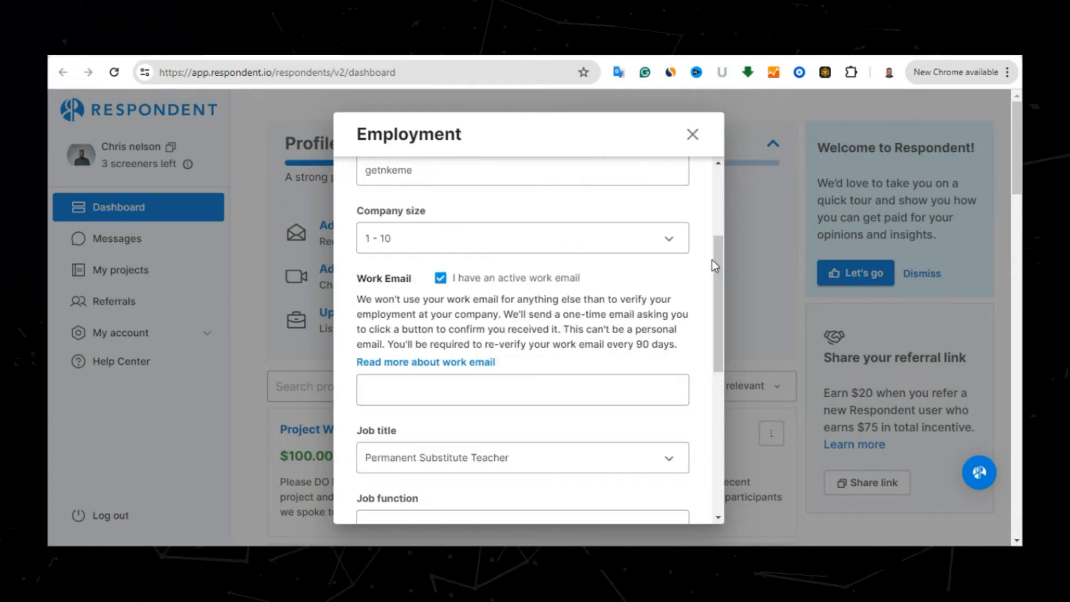
pyautogui.moveTo(722, 253)
pyautogui.mouseDown()
pyautogui.moveTo(720, 298)
pyautogui.moveTo(717, 272)
pyautogui.mouseUp()
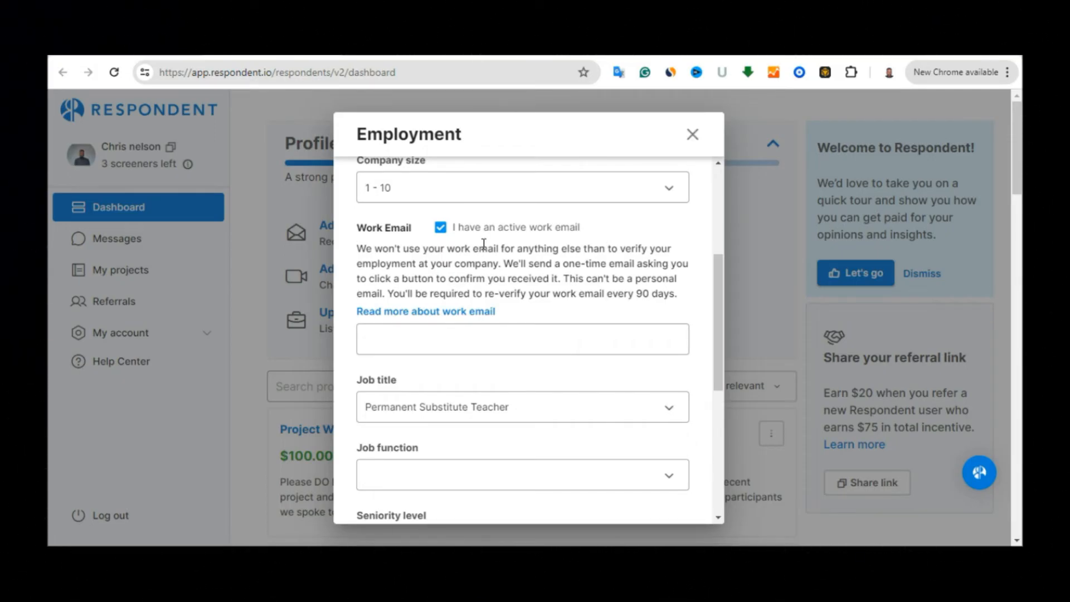
pyautogui.moveTo(717, 283); pyautogui.dragTo(715, 329)
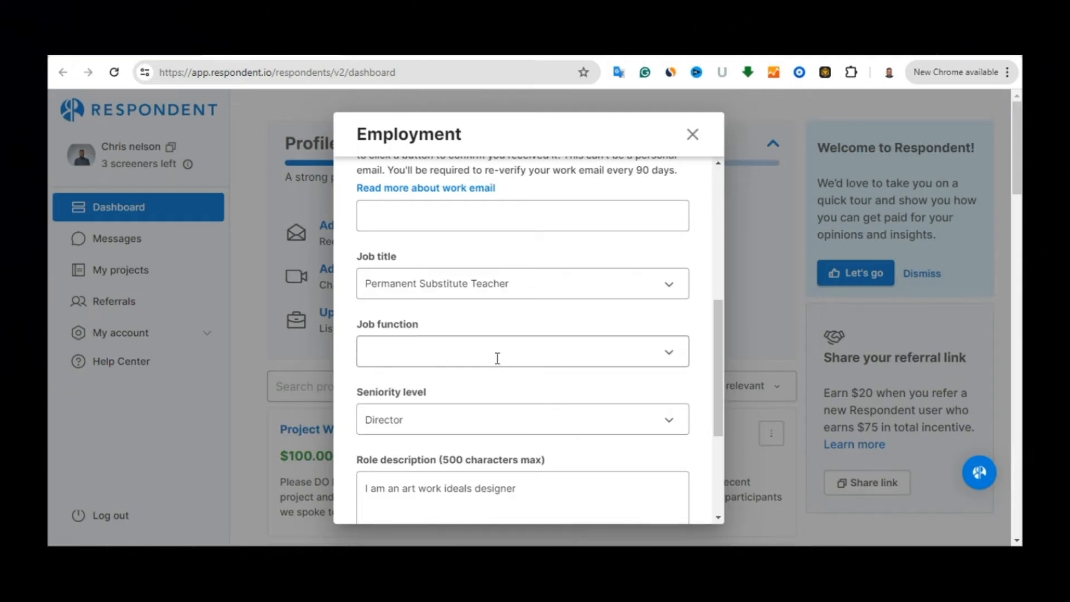
pyautogui.click(529, 348)
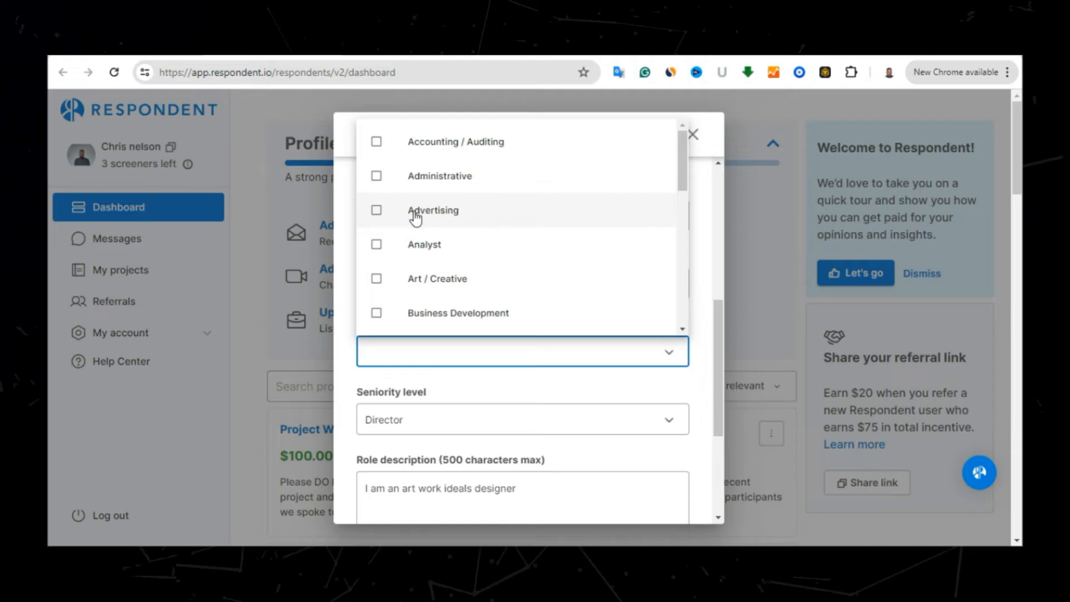
pyautogui.click(377, 314)
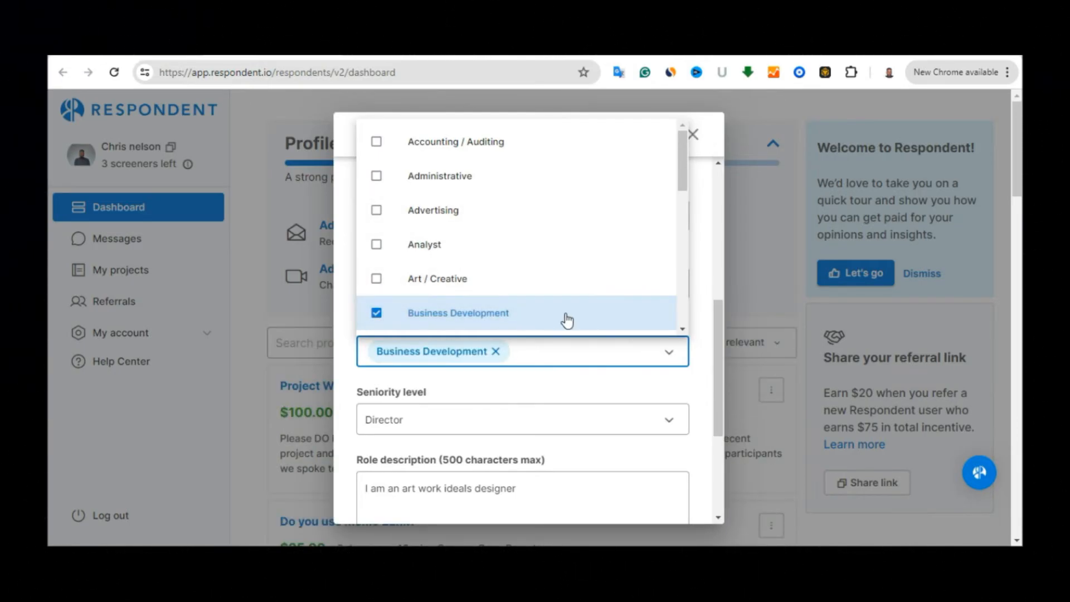
pyautogui.click(376, 246)
# Add Customer Service, Design and Education, then remove the Analyst and Business Development chips
pyautogui.moveTo(684, 178); pyautogui.dragTo(684, 232)
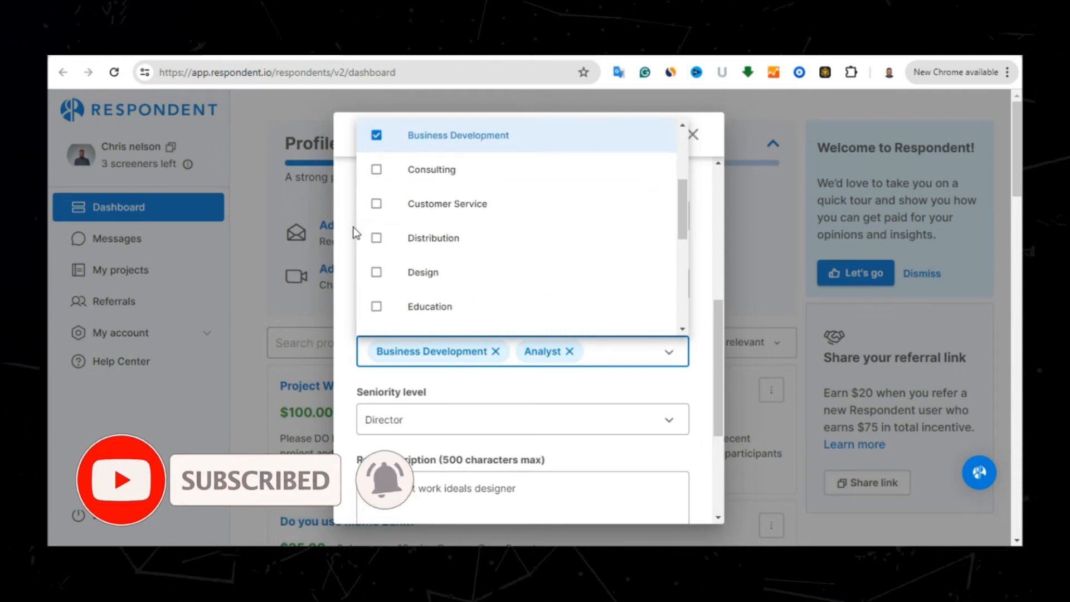
pyautogui.click(377, 205)
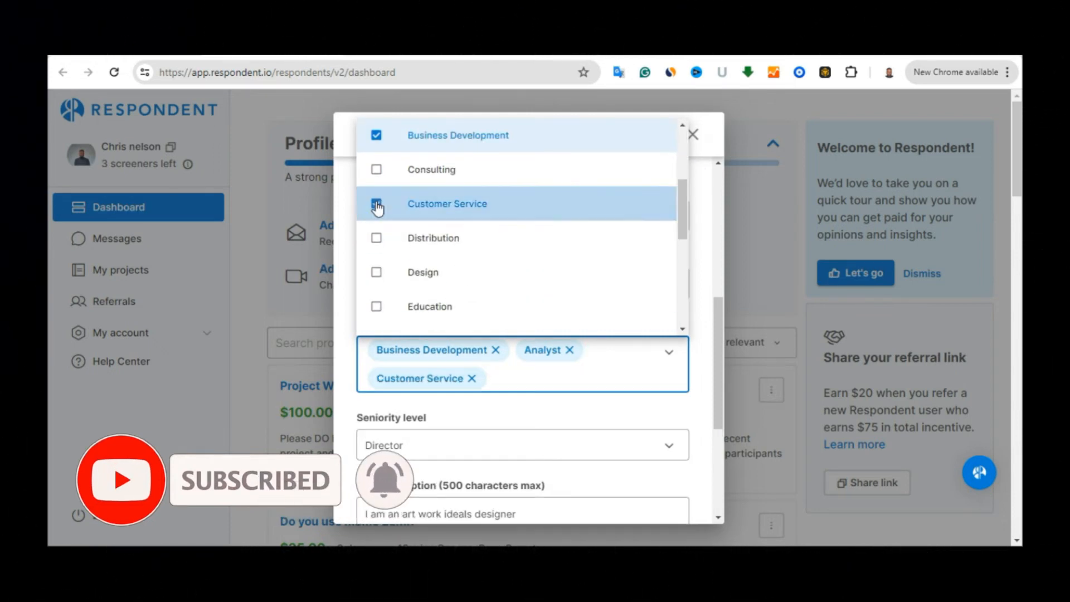
pyautogui.click(376, 275)
pyautogui.click(377, 313)
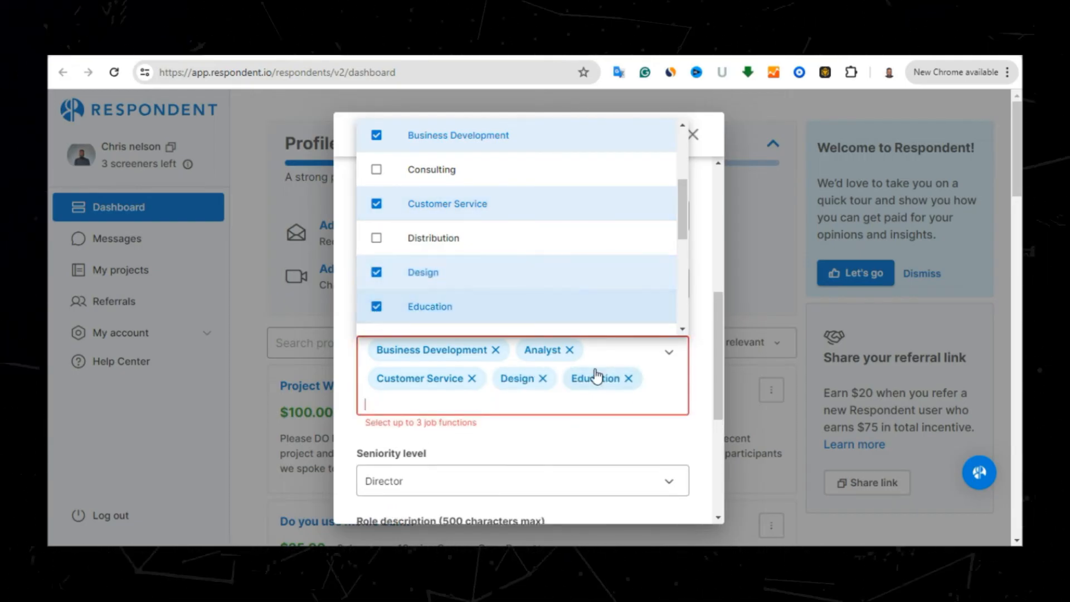
pyautogui.click(569, 350)
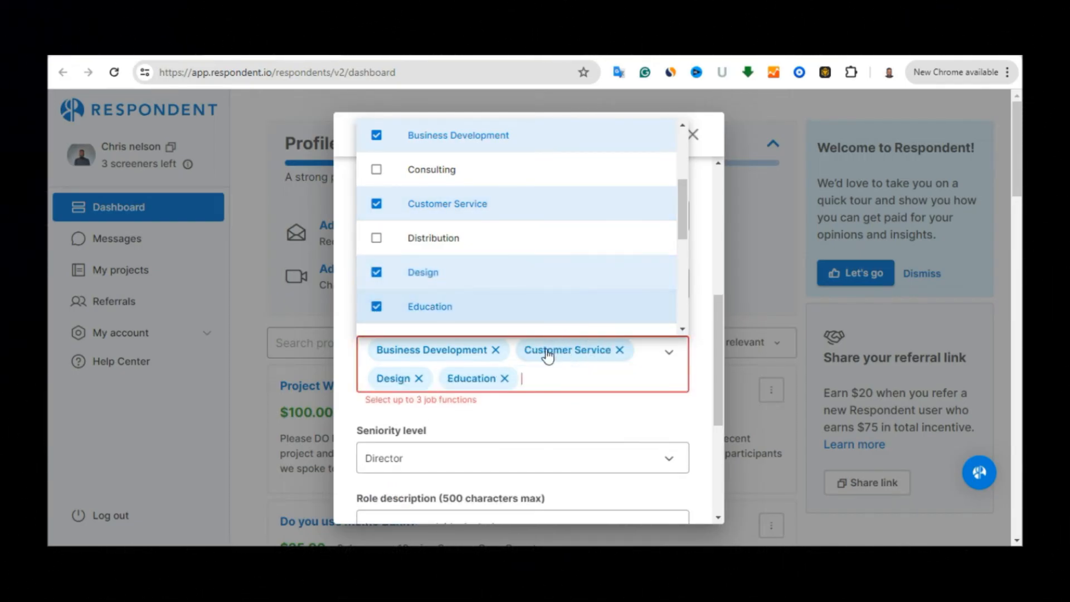
pyautogui.click(496, 350)
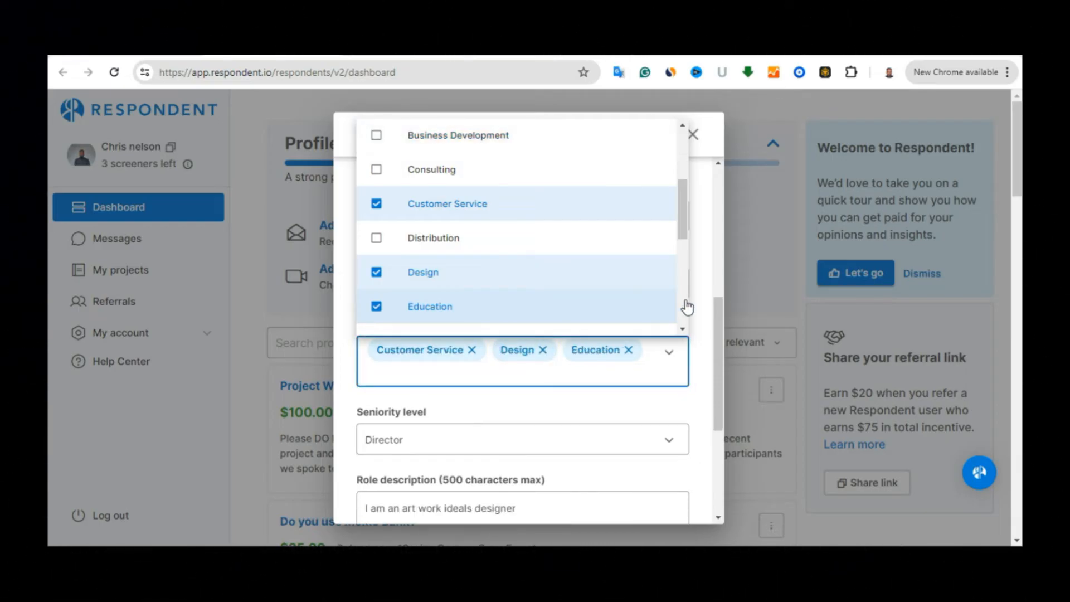
pyautogui.click(705, 283)
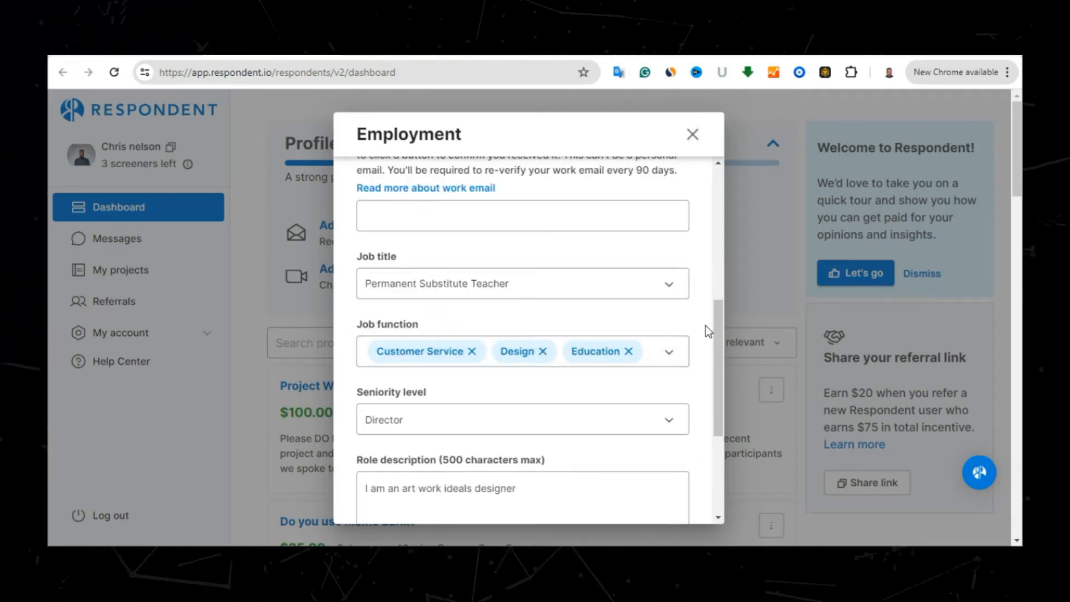
pyautogui.moveTo(719, 330); pyautogui.dragTo(721, 377)
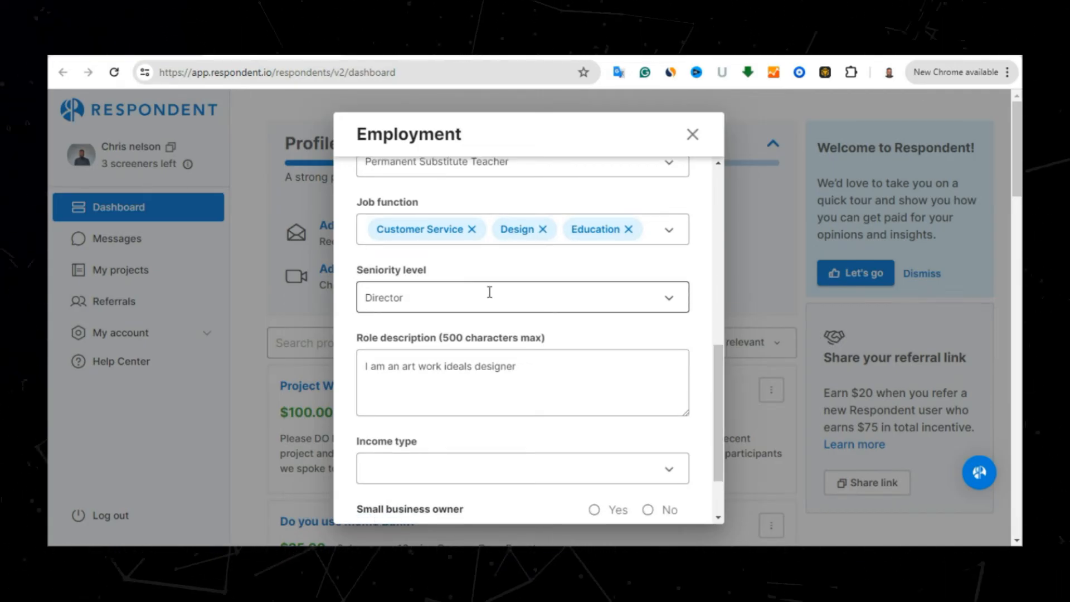
# Set Seniority level to Manager in place of Director
pyautogui.click(451, 314)
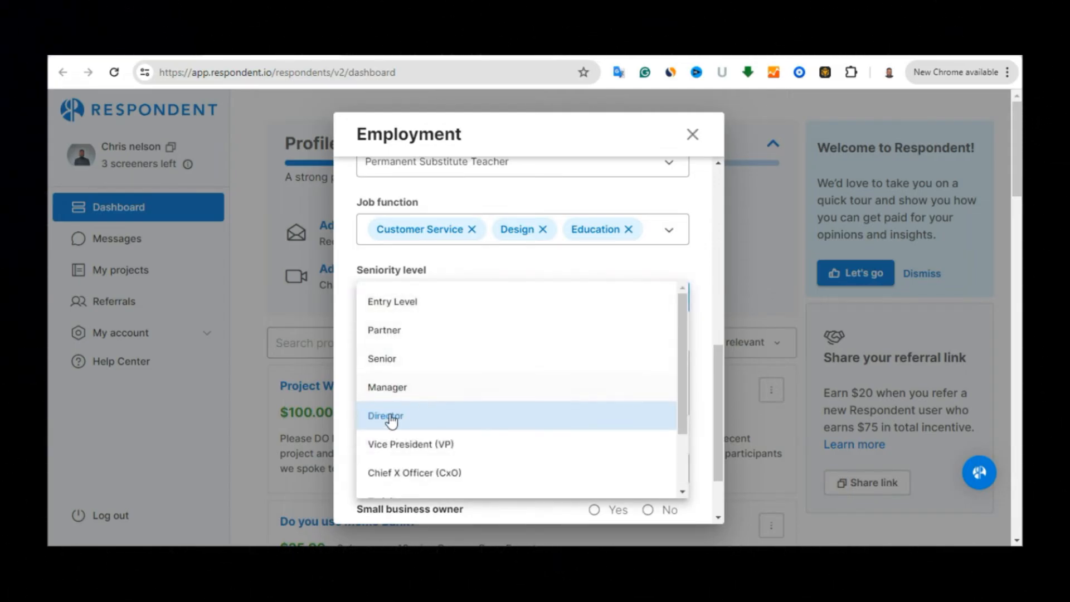
pyautogui.click(394, 387)
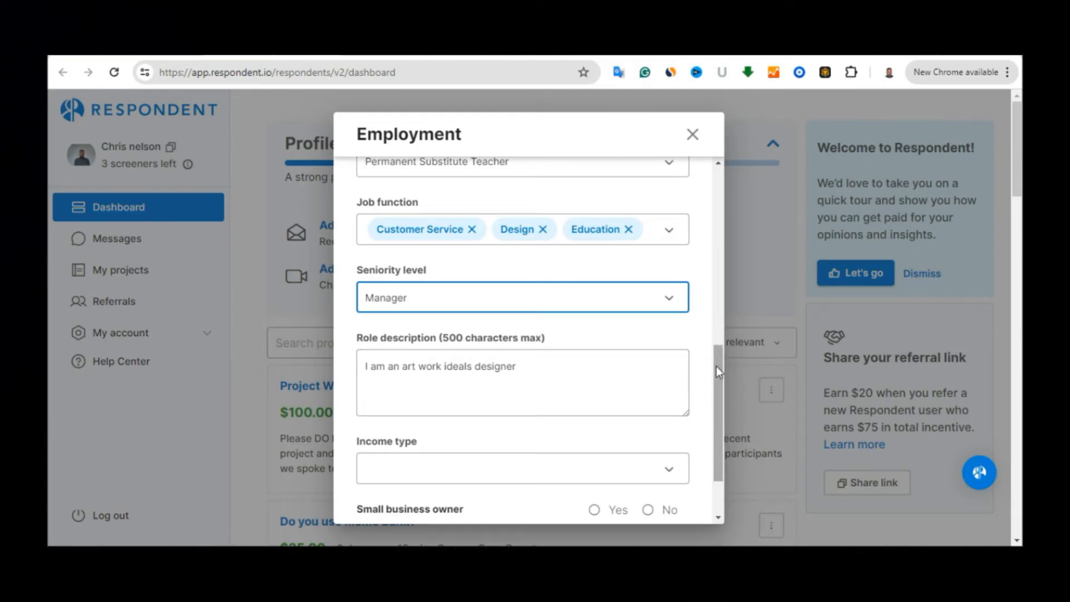
pyautogui.moveTo(717, 366); pyautogui.dragTo(718, 396)
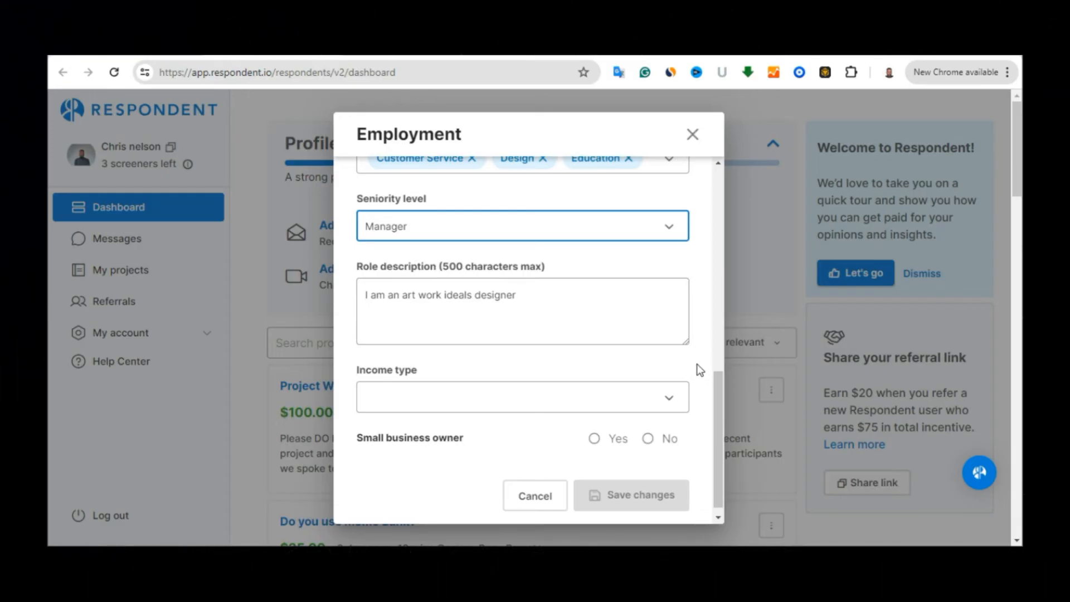
pyautogui.moveTo(722, 380); pyautogui.dragTo(721, 388)
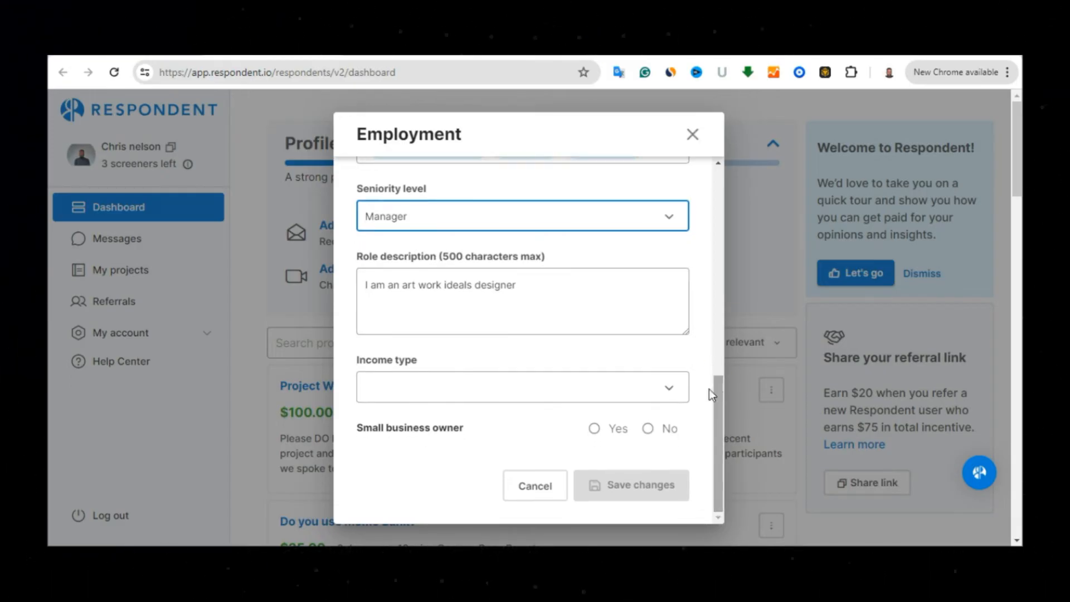
pyautogui.click(528, 385)
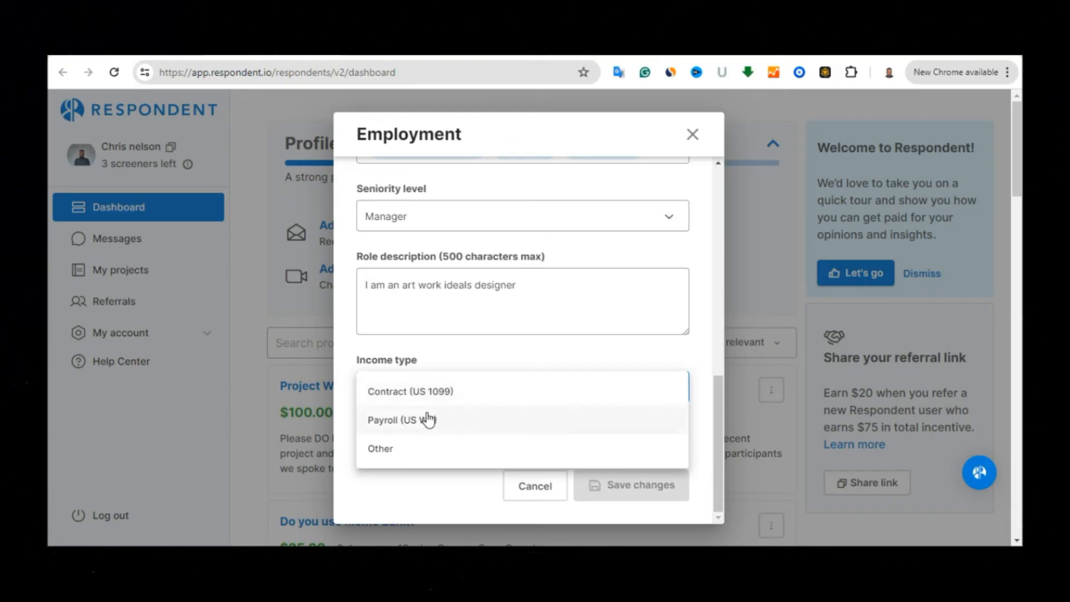
# Set Income type to Other and answer Yes to Small business owner
pyautogui.click(398, 446)
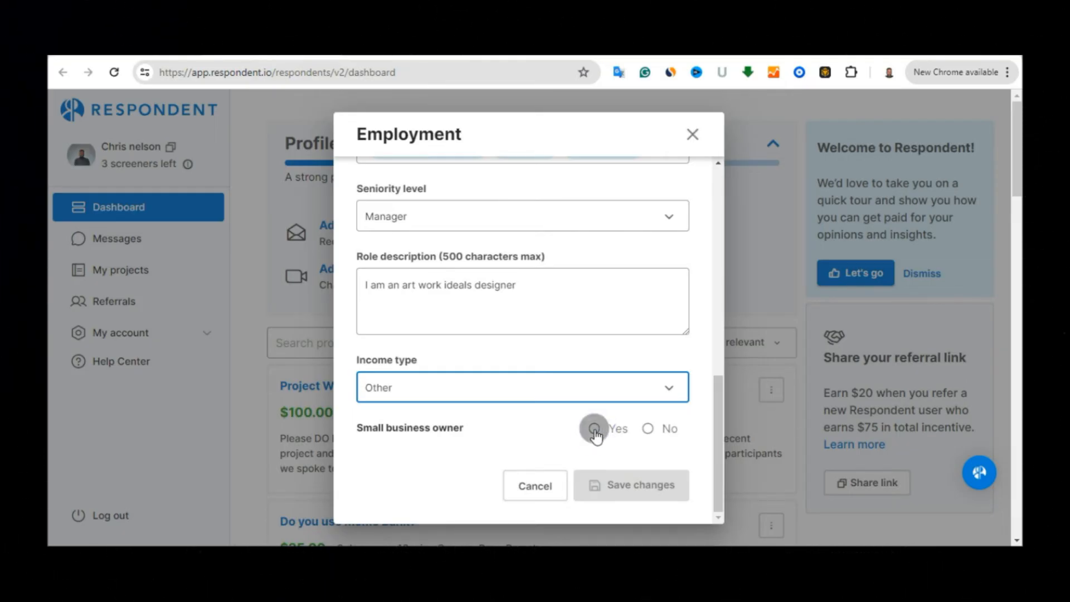
pyautogui.click(594, 429)
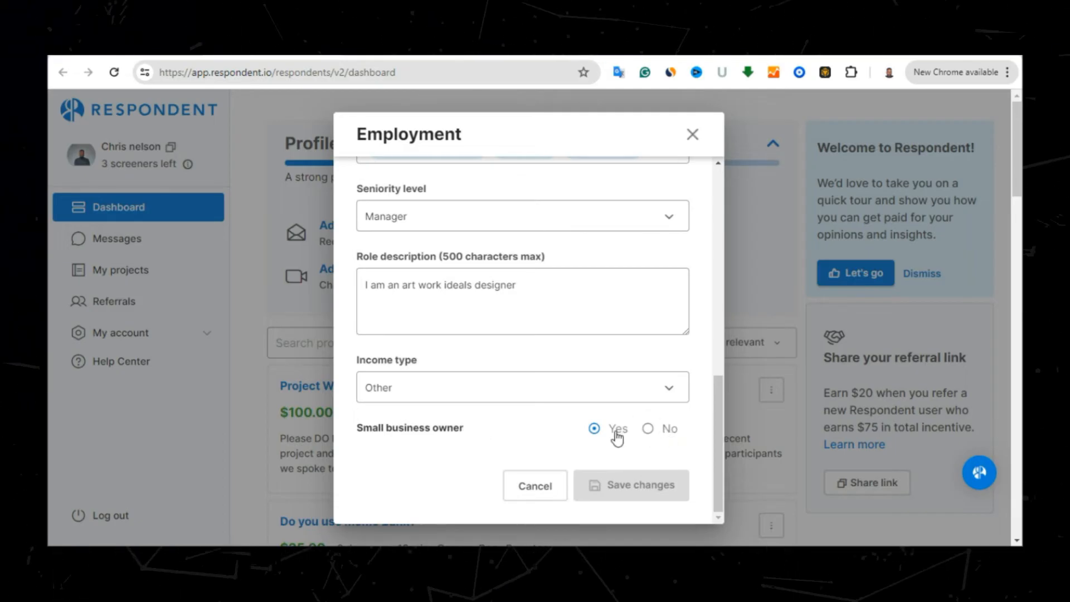
pyautogui.scroll(6, 694, 289)
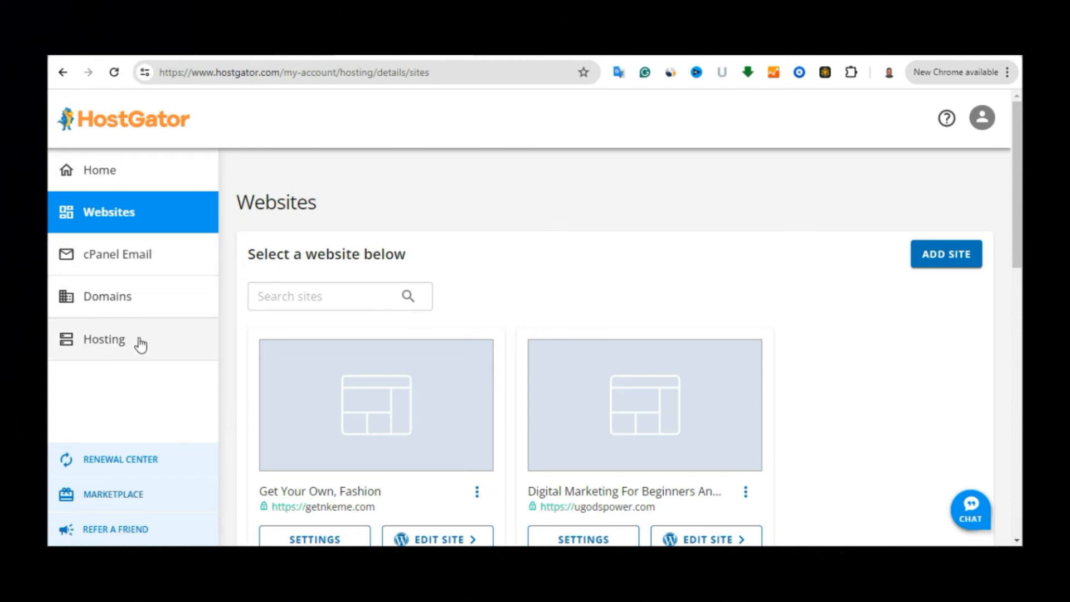
# From HostGator's hosting packages page, go to the cPanel Email Accounts list
pyautogui.click(117, 344)
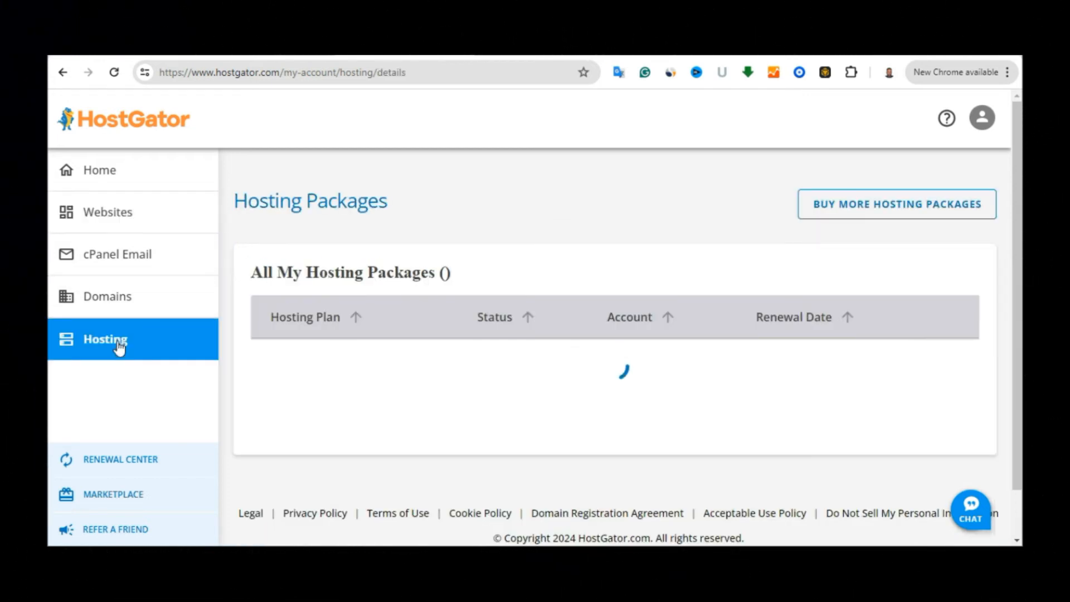
pyautogui.scroll(-12, 625, 274)
pyautogui.scroll(4, 625, 275)
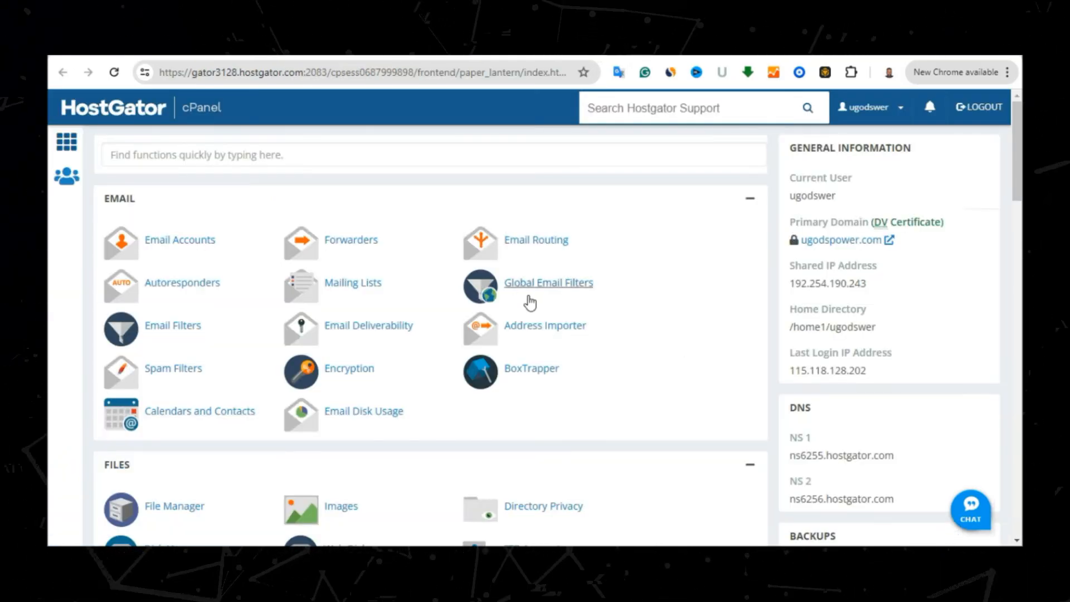
pyautogui.click(166, 247)
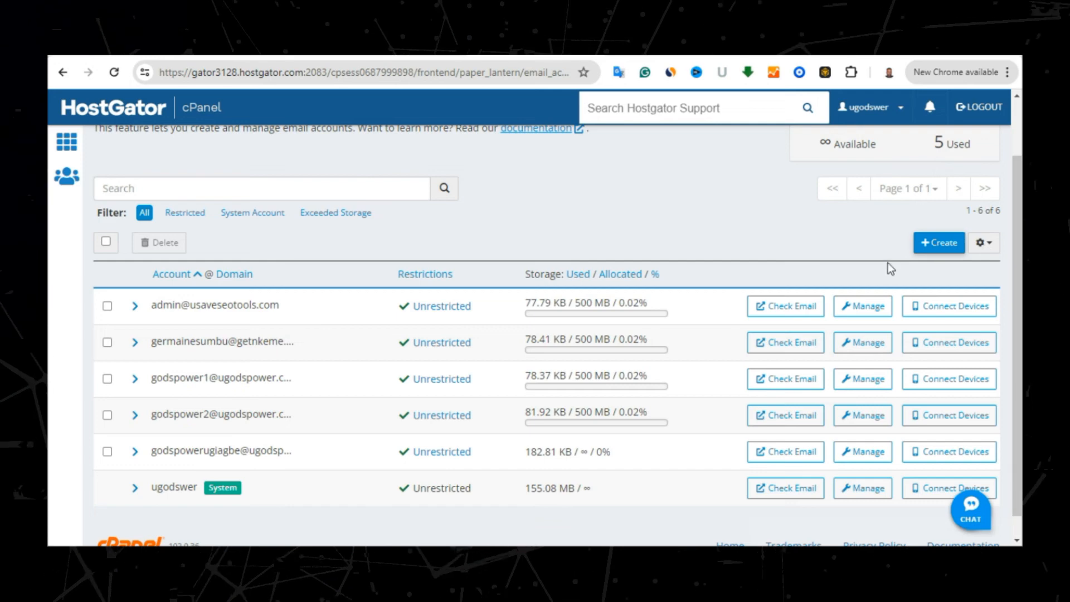
# Start a new email account on the ugodspower.com domain and enter its username
pyautogui.click(939, 243)
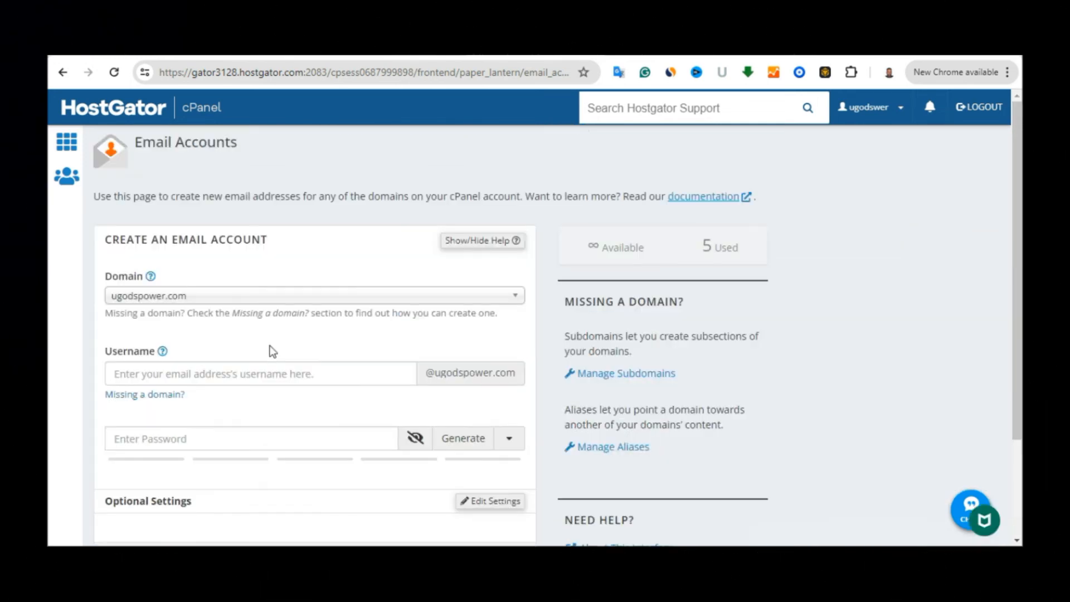
pyautogui.click(292, 299)
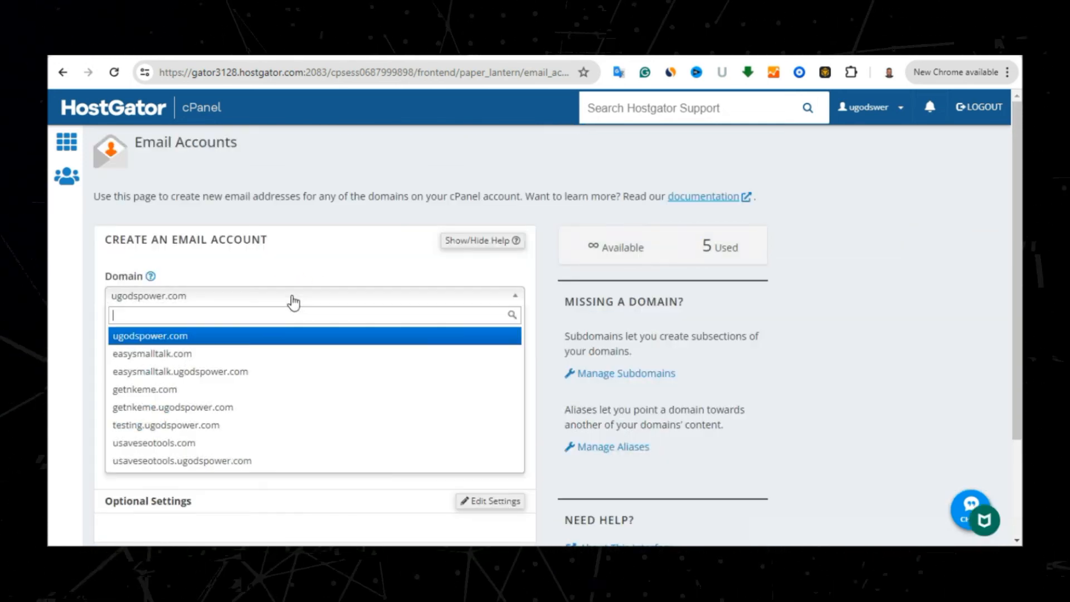
pyautogui.click(218, 337)
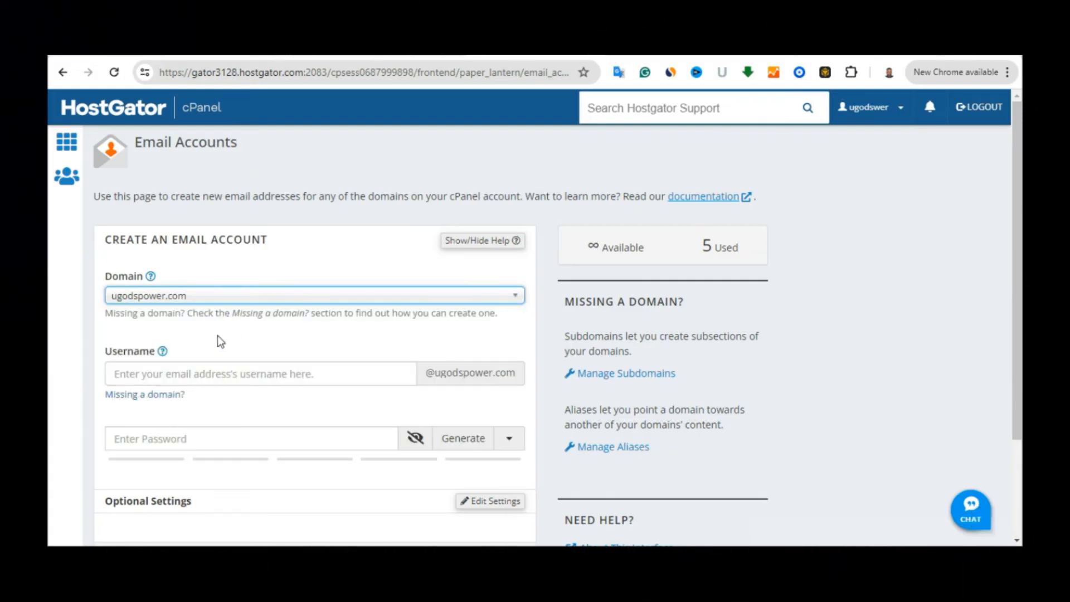
pyautogui.click(167, 375)
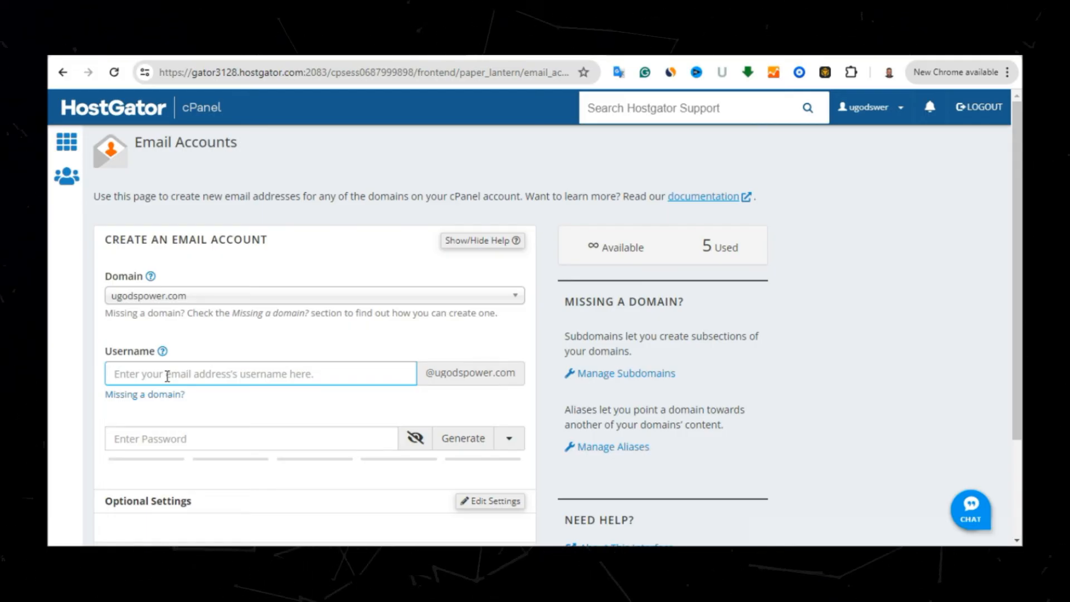
pyautogui.write('c')
pyautogui.press('BackSpace')
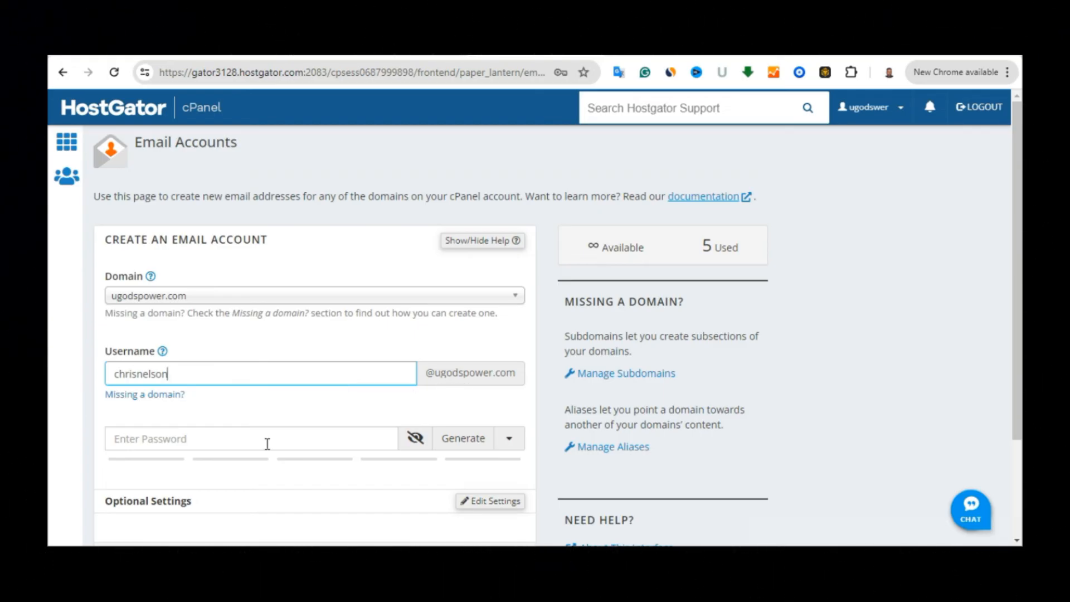
# Paste the generated strong password and create the mailbox
pyautogui.click(202, 438)
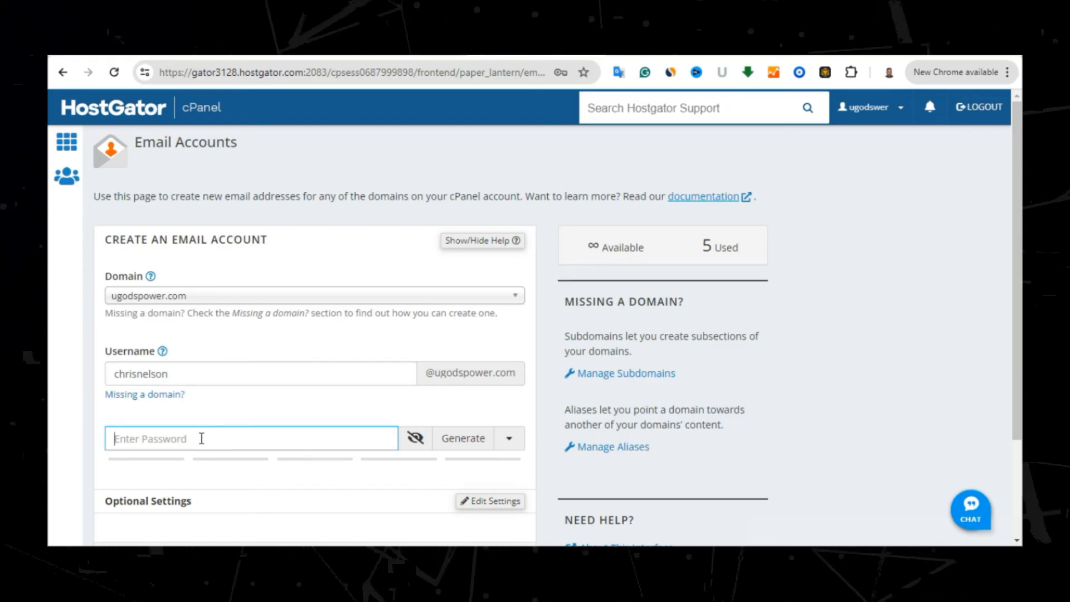
pyautogui.hotkey('ctrl', 'v')
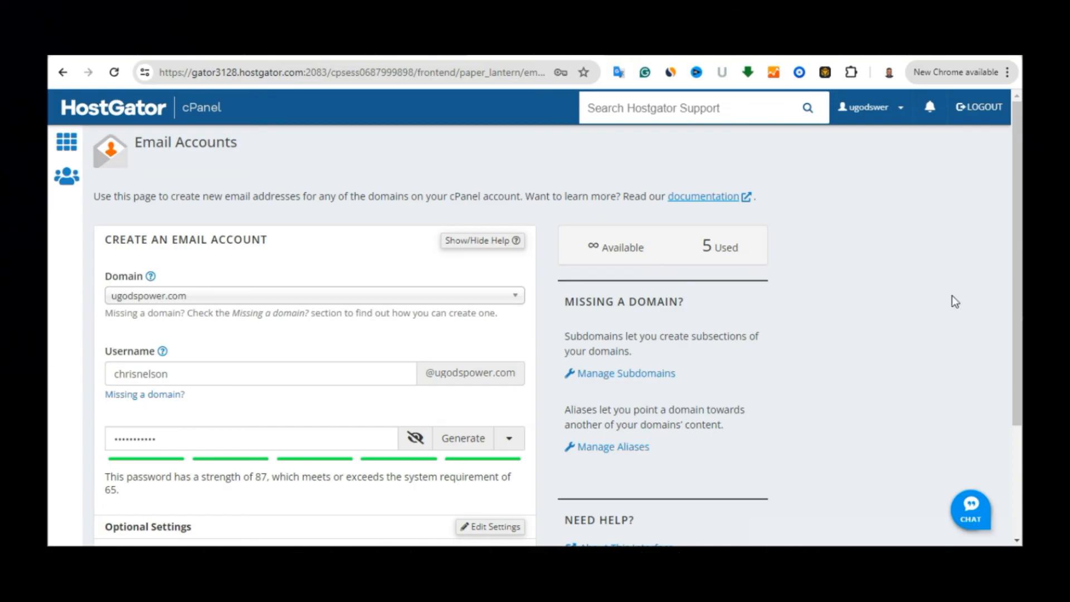
pyautogui.scroll(-1, 1018, 287)
pyautogui.scroll(-1, 1018, 286)
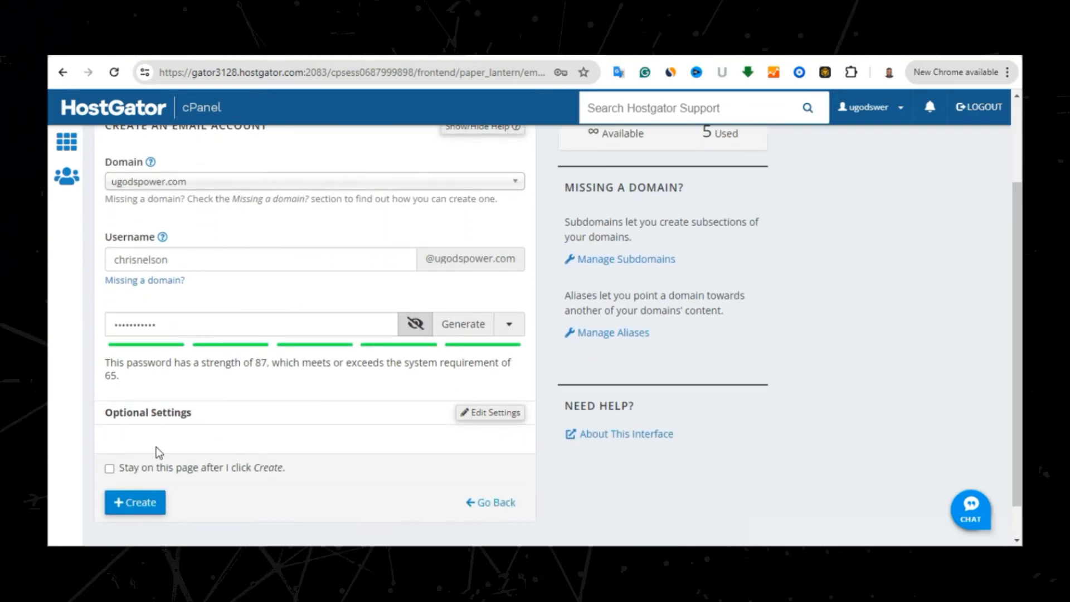
pyautogui.click(139, 508)
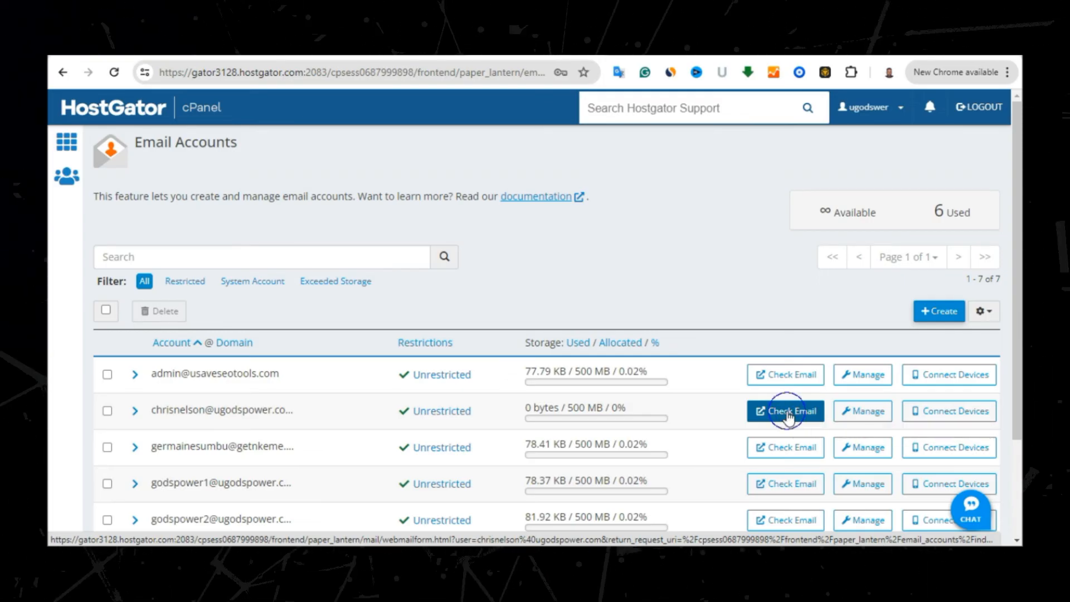
# Open the new mailbox in Webmail with 'Open my inbox when I log in' ticked, then launch Roundcube
pyautogui.click(788, 413)
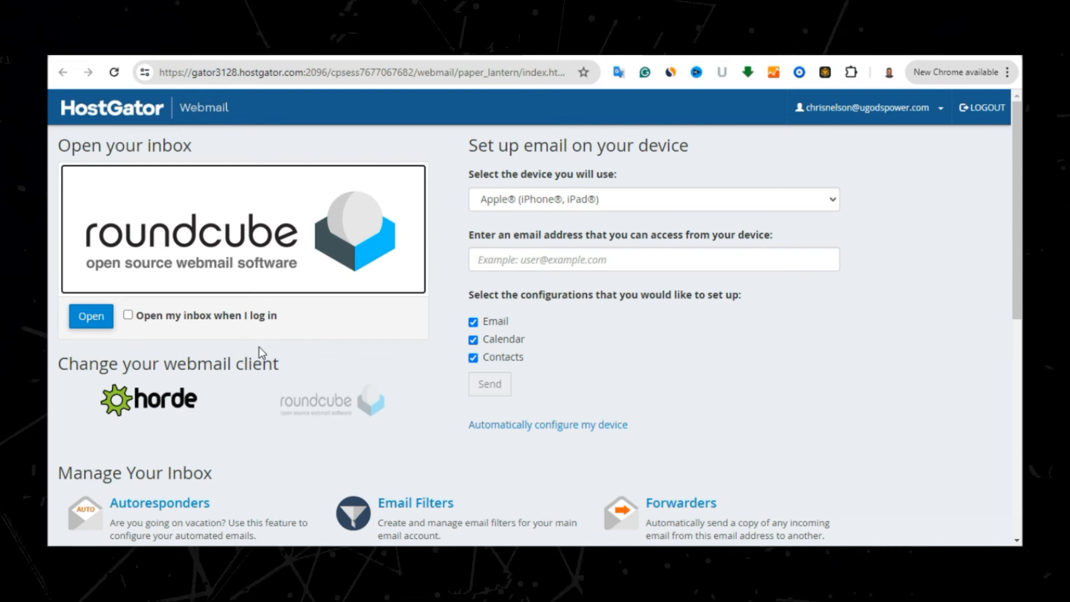
pyautogui.click(142, 316)
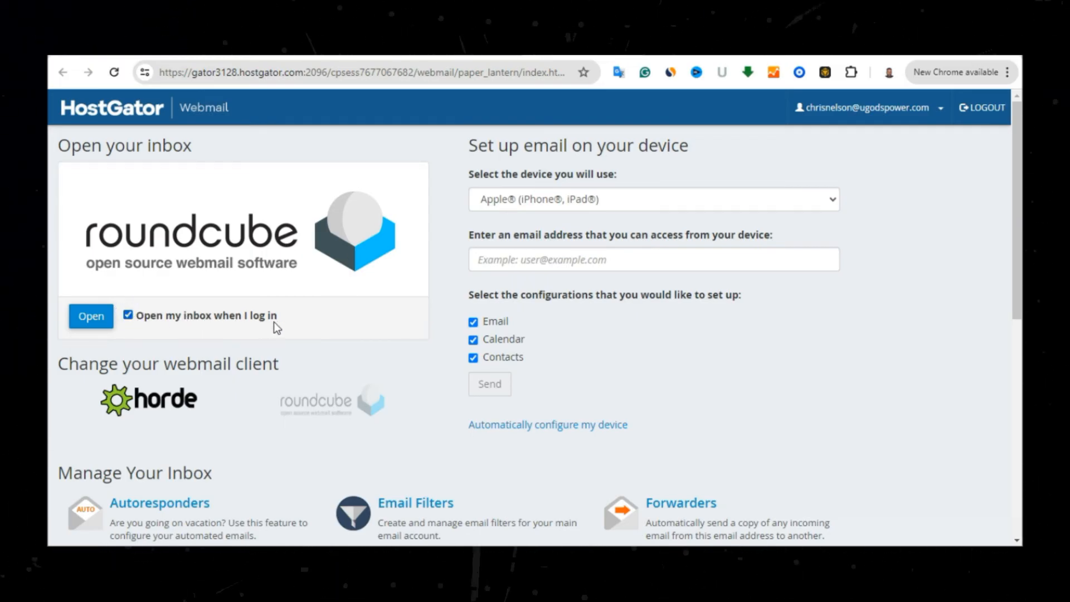
pyautogui.click(92, 317)
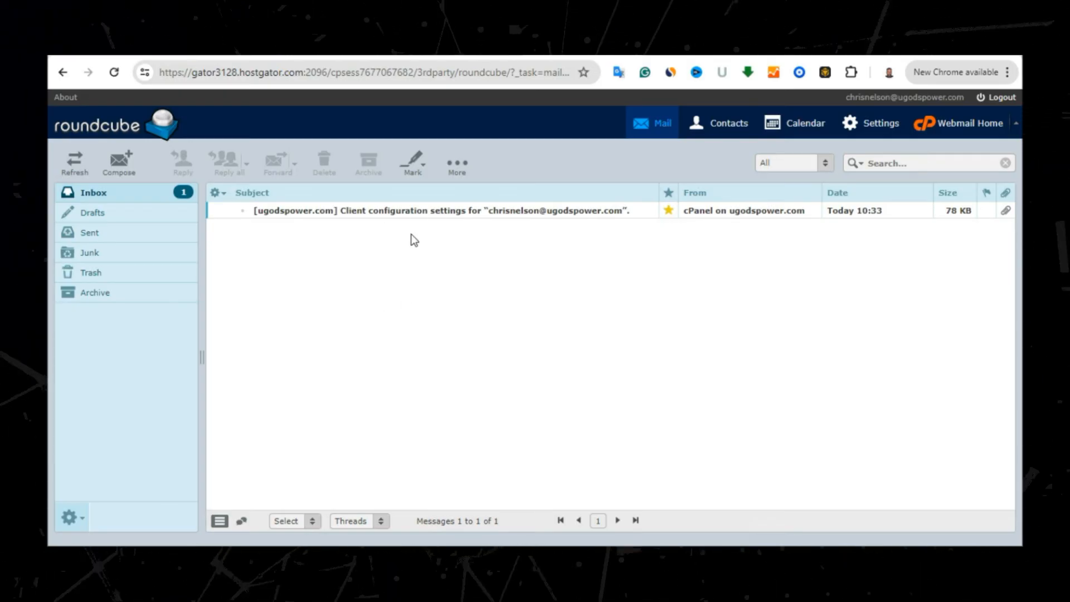
# Select the new account's email address in the Roundcube header and copy it
pyautogui.tripleClick(914, 98)
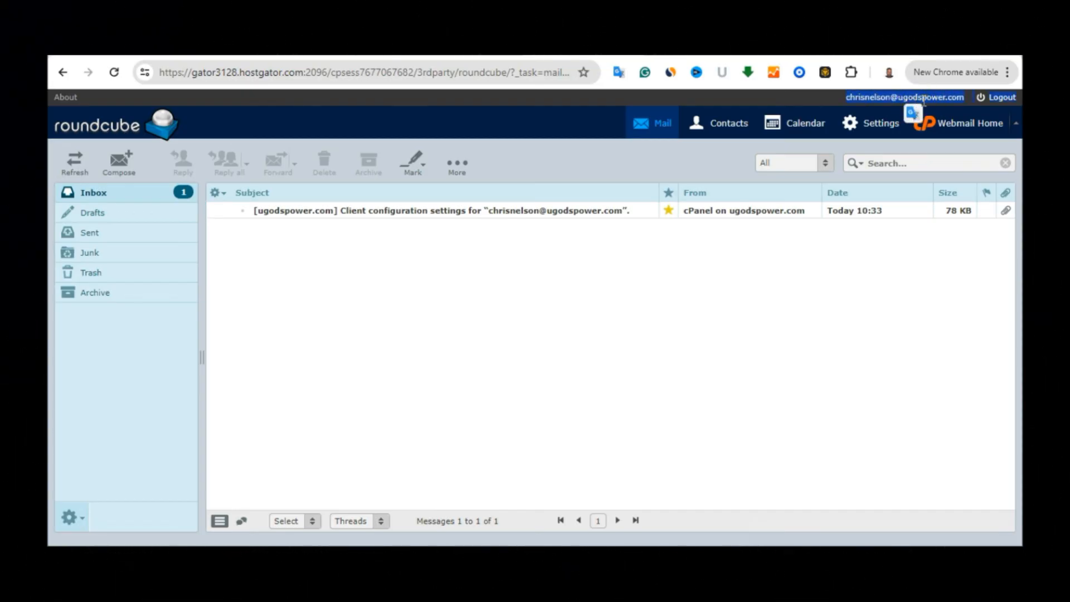
pyautogui.tripleClick(923, 101)
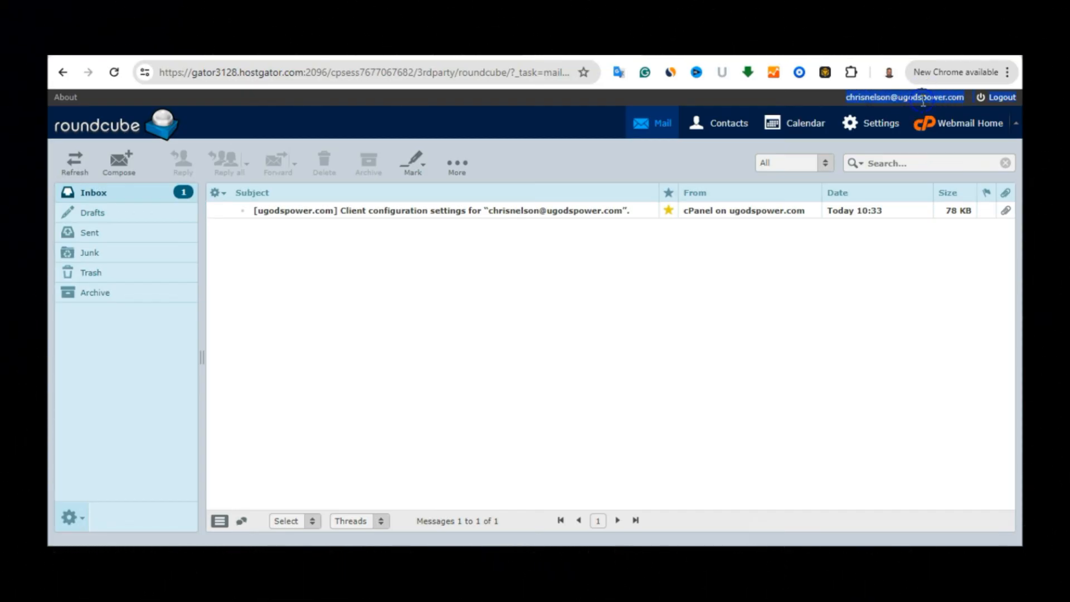
pyautogui.click(964, 95)
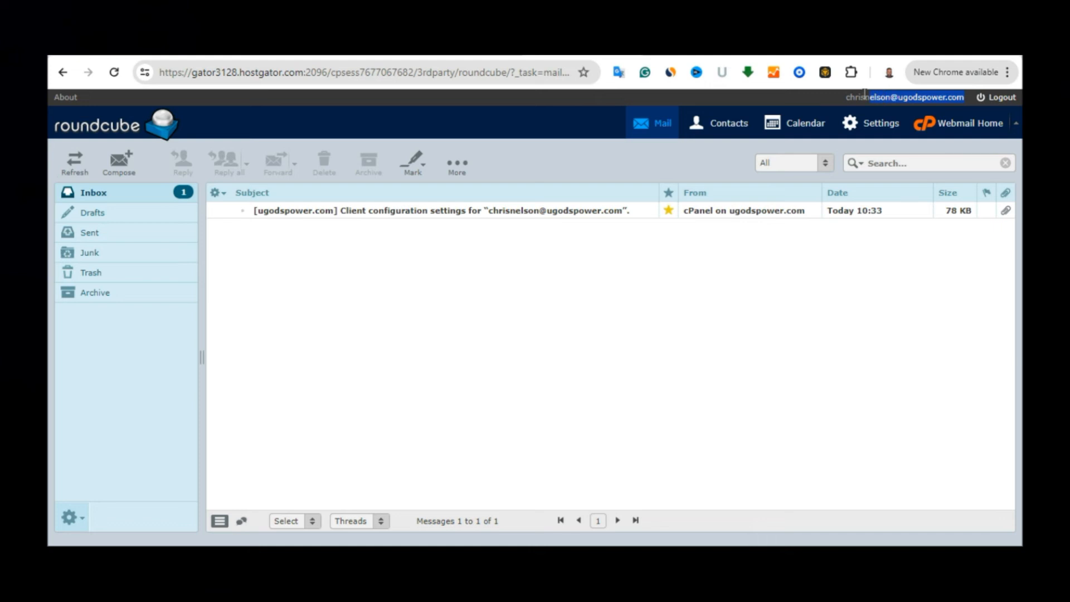
pyautogui.moveTo(848, 95); pyautogui.dragTo(862, 96)
pyautogui.rightClick(862, 96)
pyautogui.click(518, 111)
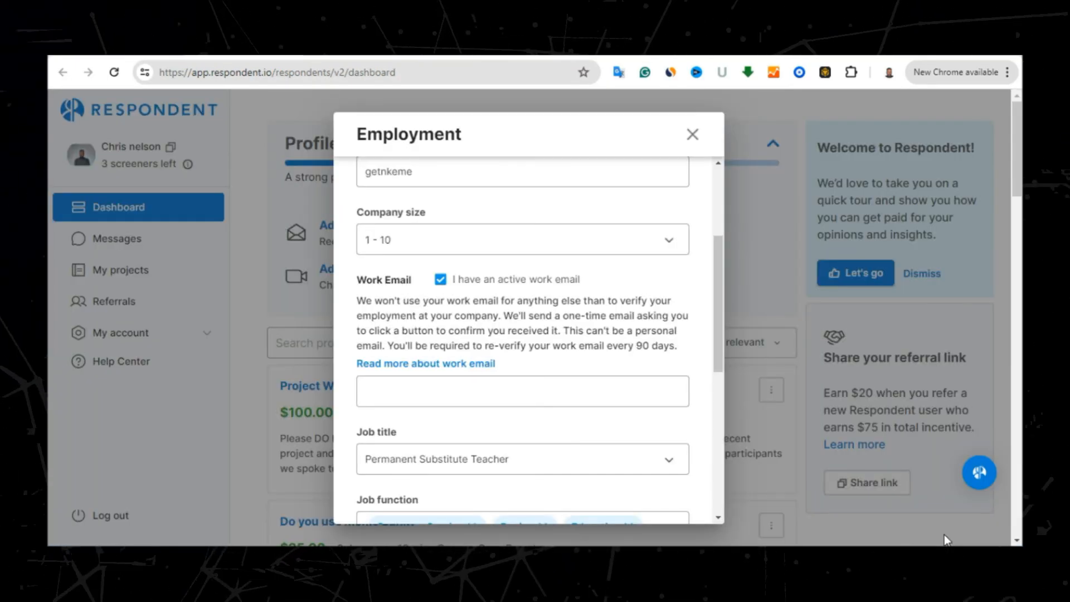
# Paste the copied address as plain text into Work Email, removing the stray leading text
pyautogui.click(530, 392)
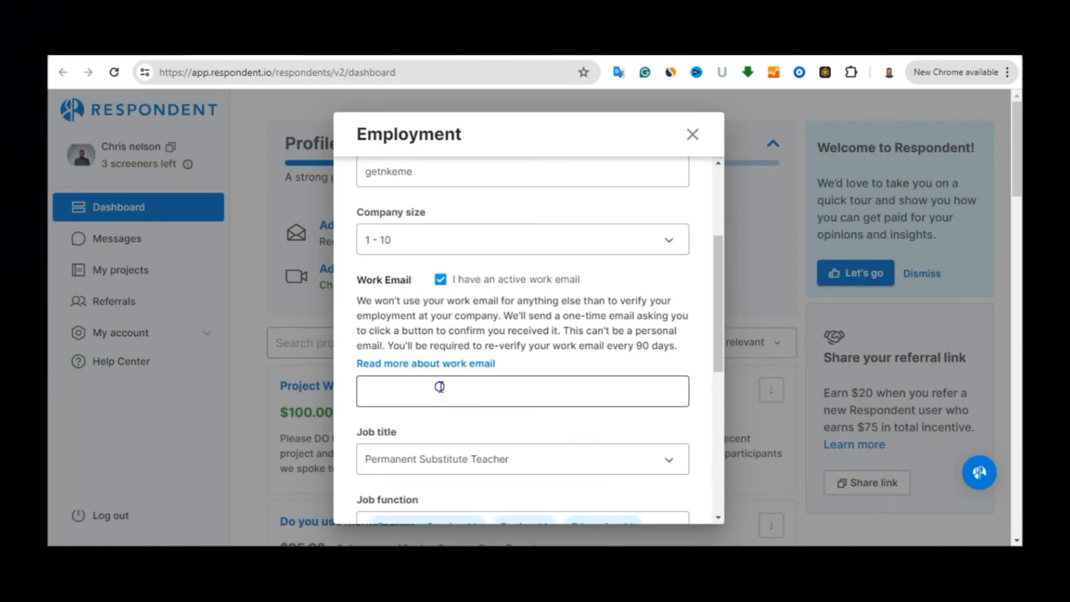
pyautogui.rightClick(440, 387)
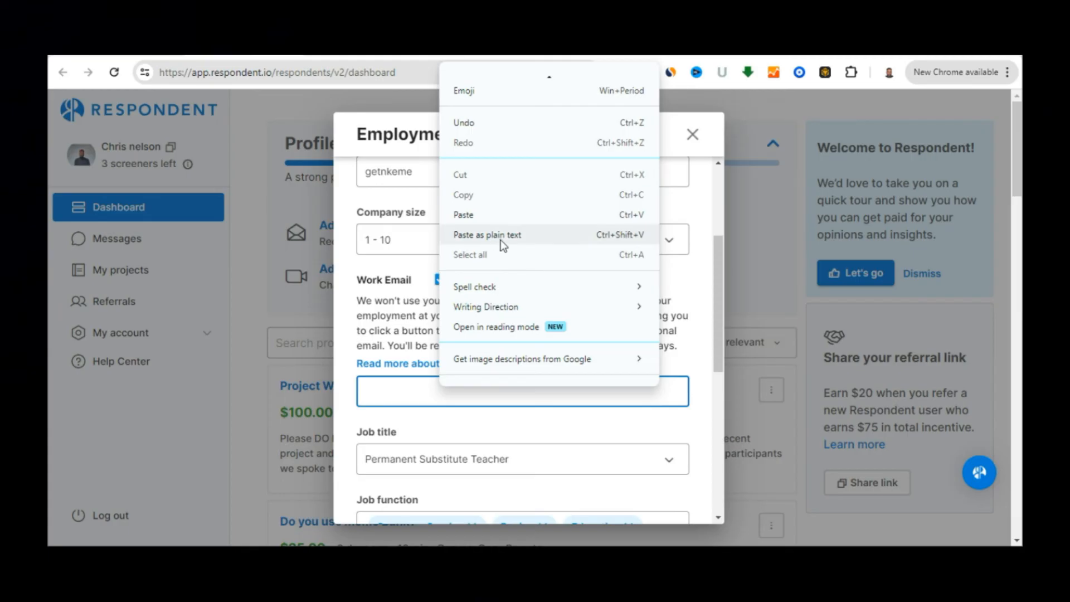
pyautogui.click(502, 239)
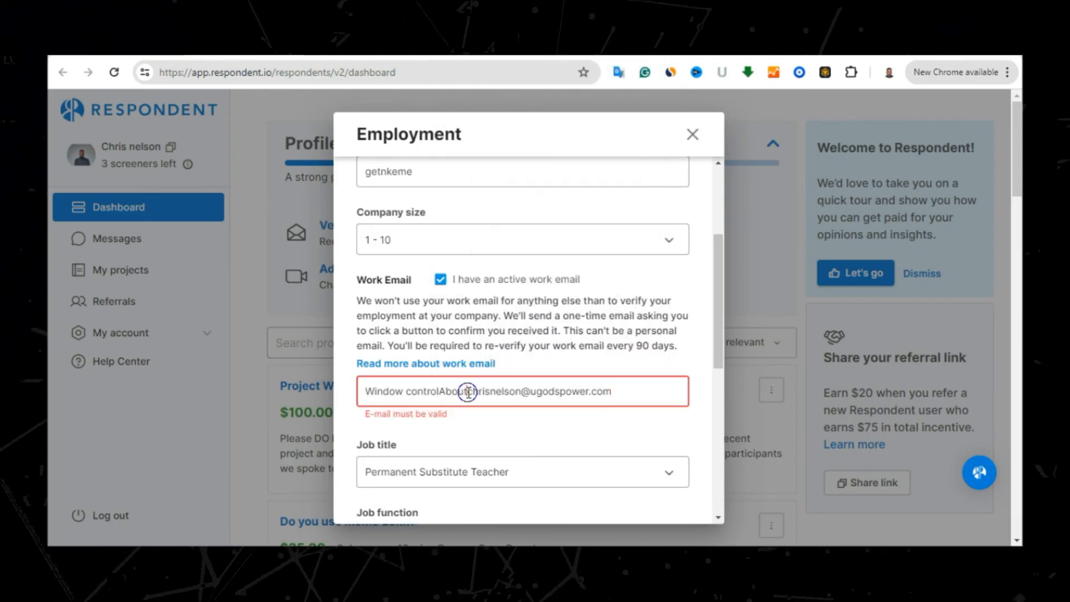
pyautogui.press('BackSpace')
pyautogui.press('BackSpace')
pyautogui.press('BackSpace')
pyautogui.press('BackSpace')
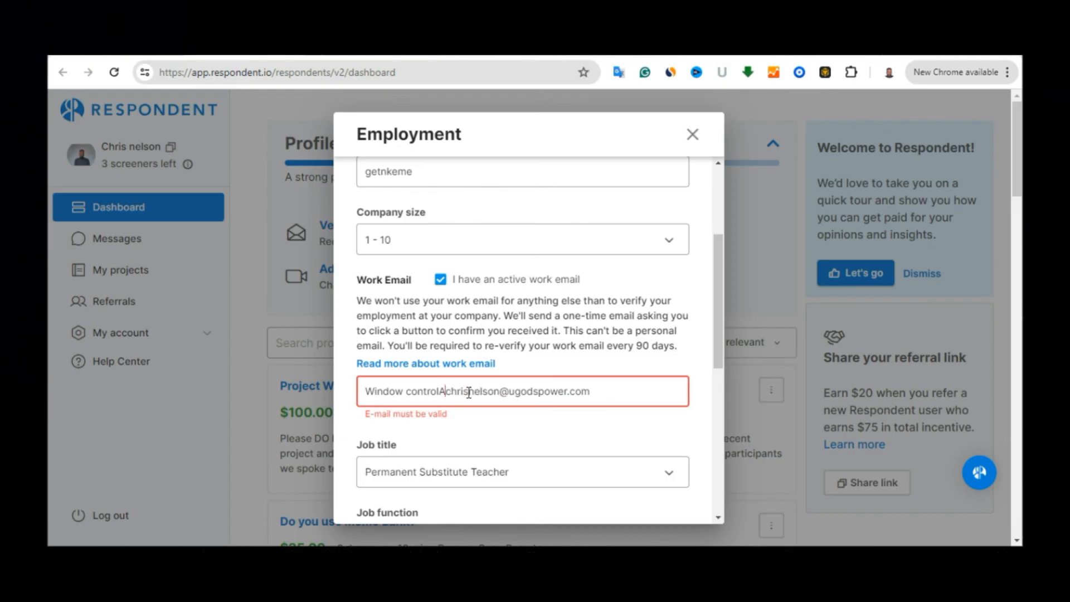
pyautogui.press('BackSpace')
pyautogui.press('BackSpace')
pyautogui.press('BackSpace')
pyautogui.press('BackSpace')
pyautogui.press('BackSpace')
pyautogui.press('BackSpace')
pyautogui.press('BackSpace')
pyautogui.press('BackSpace')
pyautogui.press('BackSpace')
pyautogui.press('BackSpace')
pyautogui.press('BackSpace')
pyautogui.press('BackSpace')
pyautogui.press('BackSpace')
pyautogui.press('BackSpace')
pyautogui.press('BackSpace')
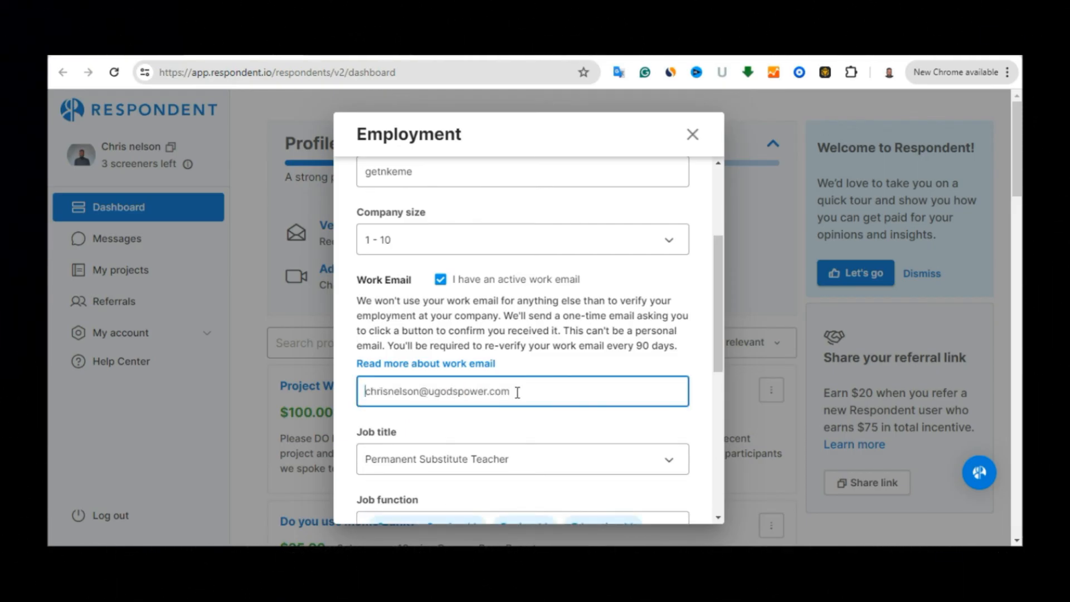
pyautogui.click(507, 422)
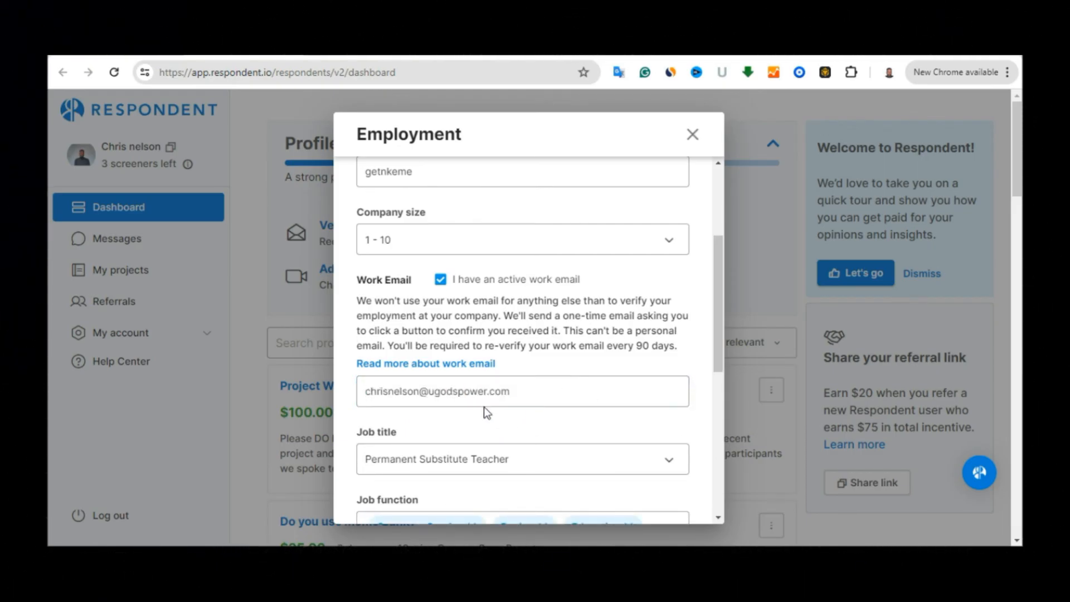
pyautogui.click(525, 385)
# Submit the employment details and save and lock the section
pyautogui.scroll(-2, 521, 390)
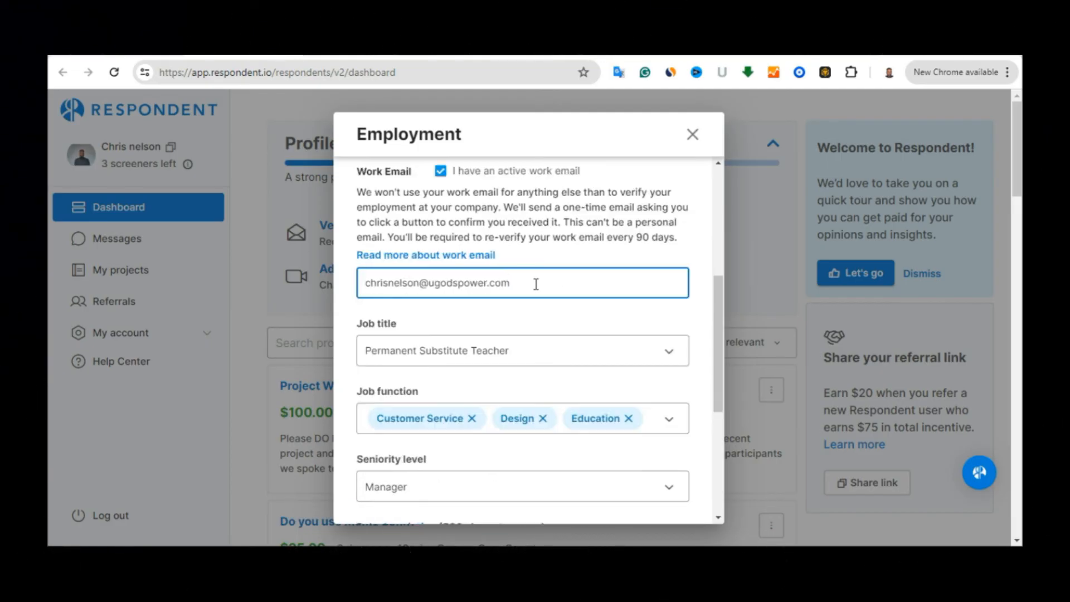
pyautogui.press('Return')
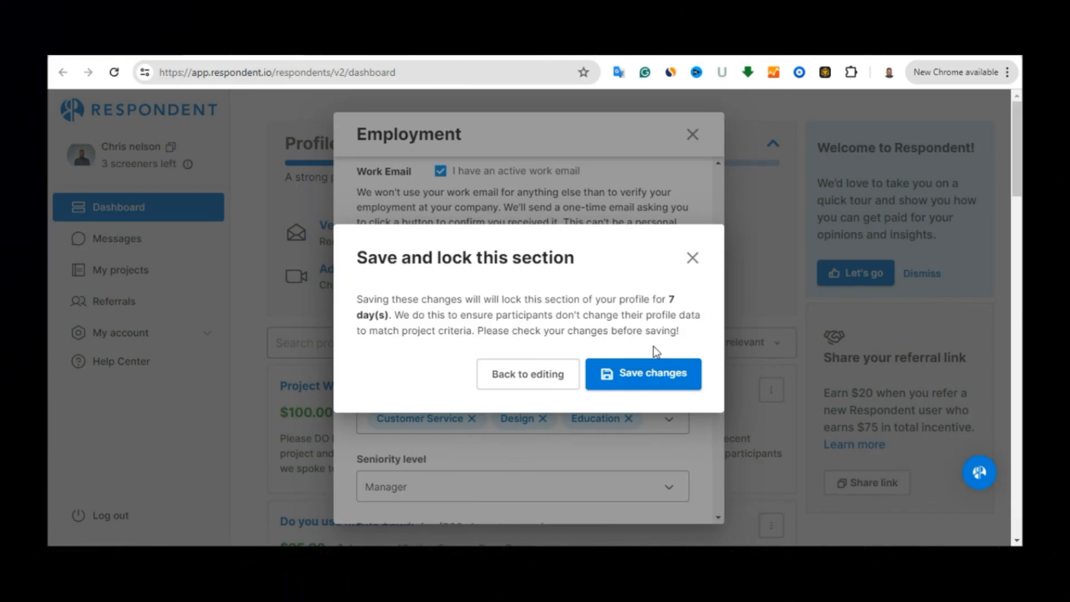
pyautogui.click(633, 378)
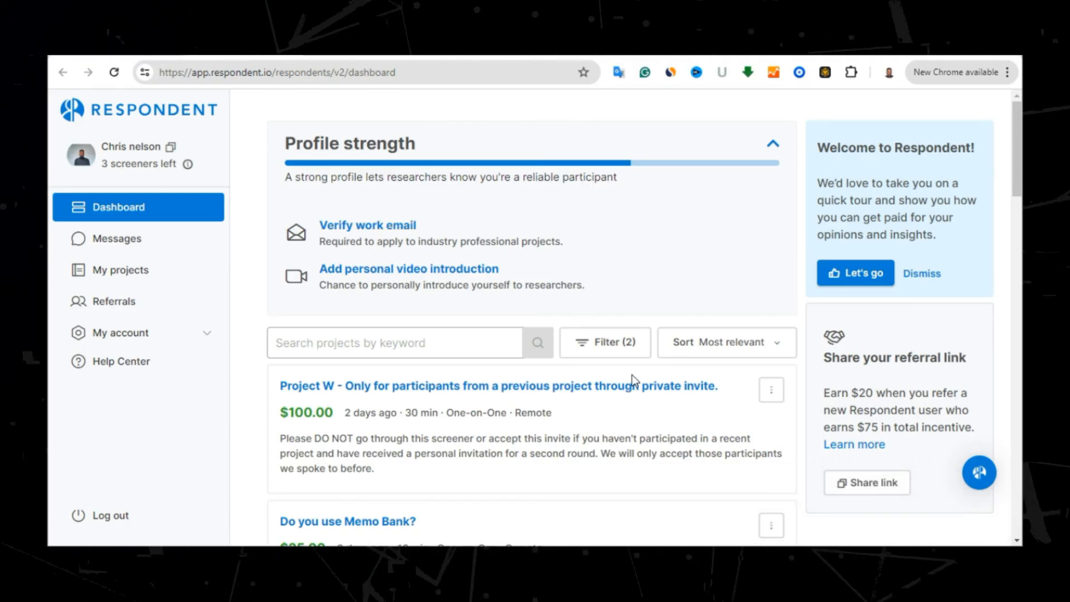
# Request the work email verification message and switch to the Roundcube inbox tab
pyautogui.click(384, 230)
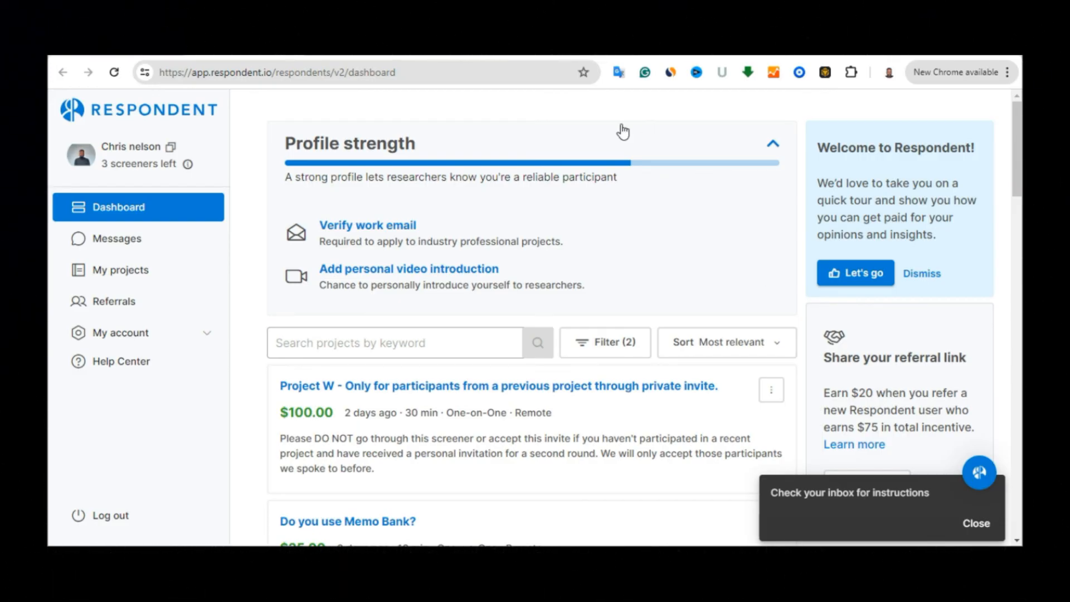
pyautogui.hotkey('ctrl', 'Tab')
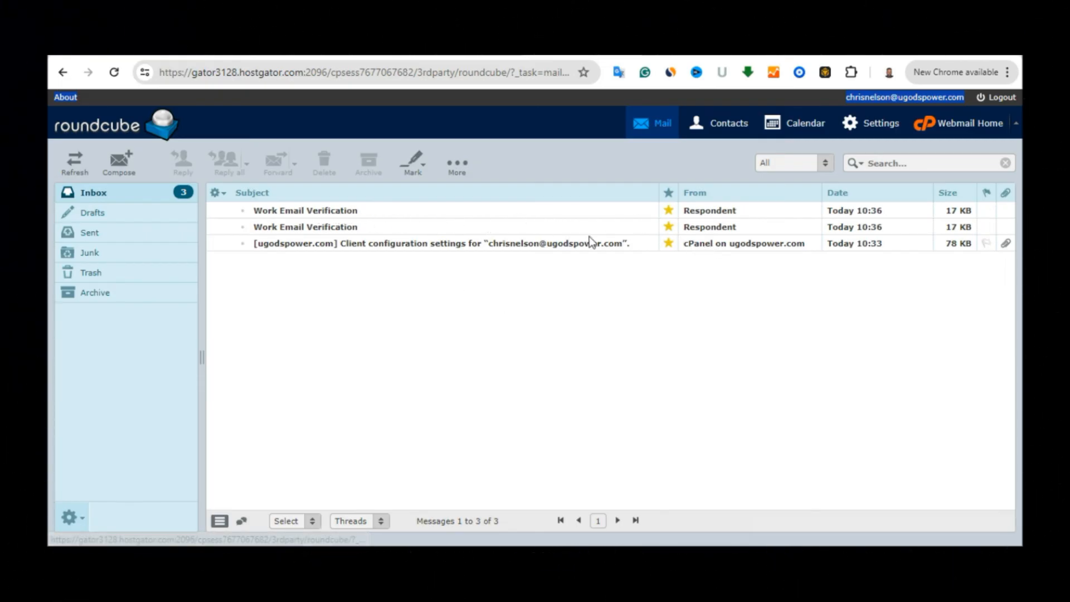
# Open the Work Email Verification message and click CONFIRM EMAIL ADDRESS
pyautogui.doubleClick(734, 210)
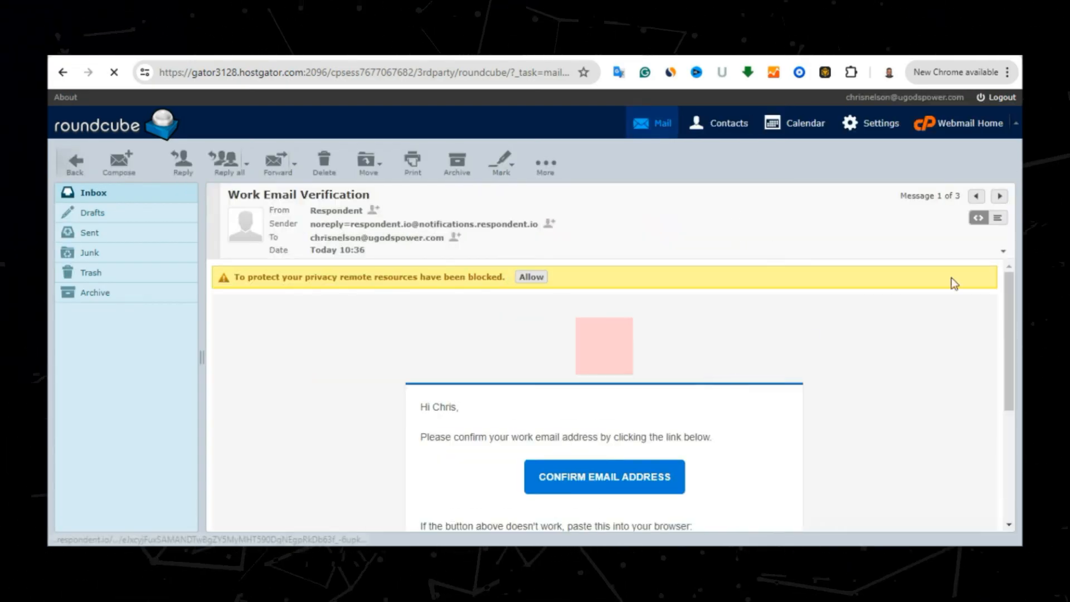
pyautogui.moveTo(1011, 293); pyautogui.dragTo(1008, 323)
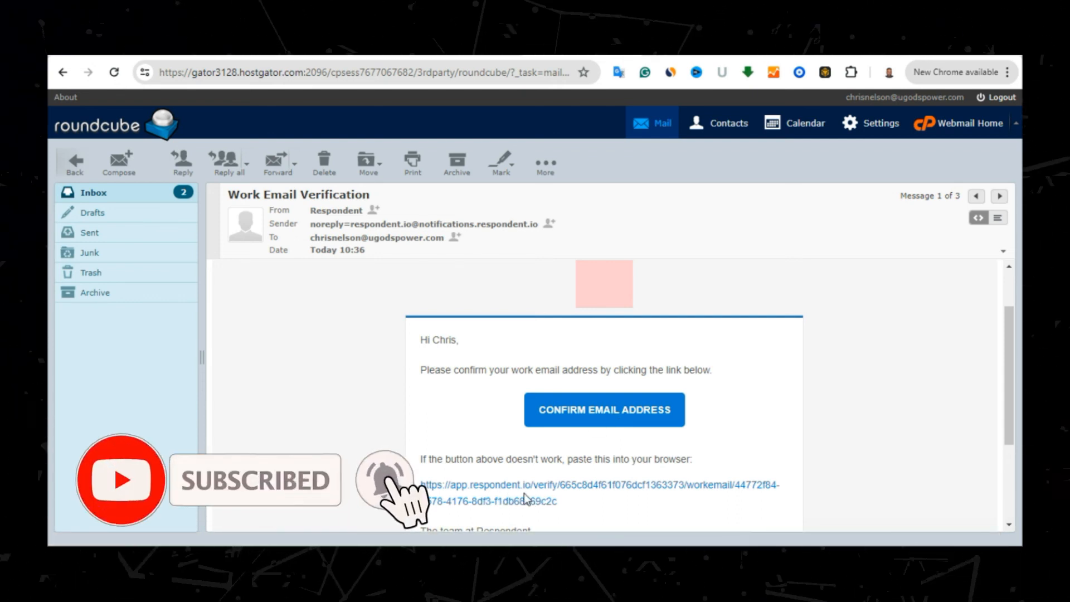
pyautogui.click(589, 413)
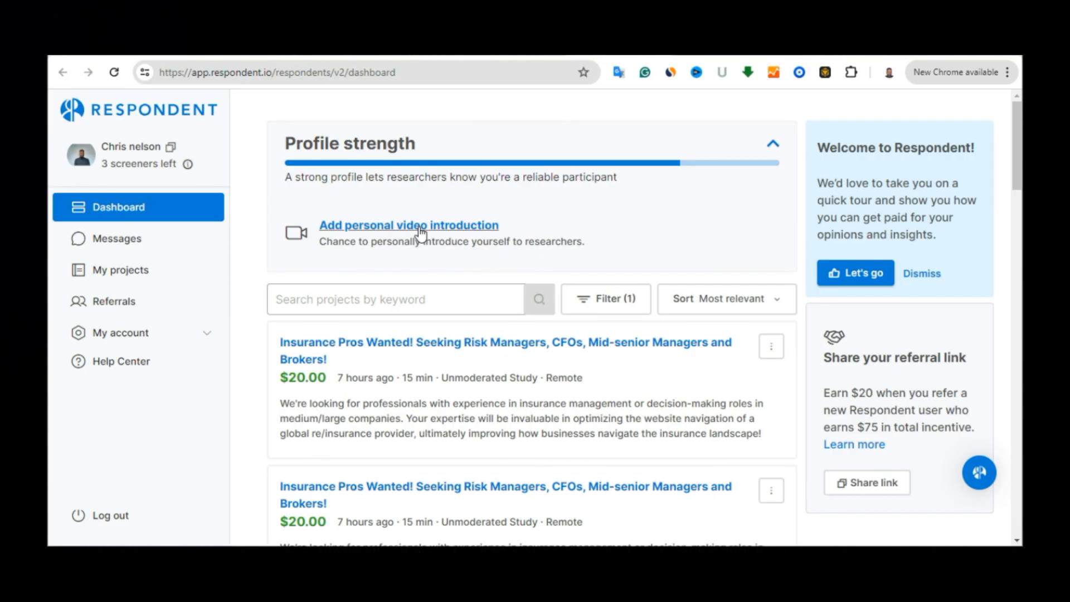
pyautogui.click(421, 228)
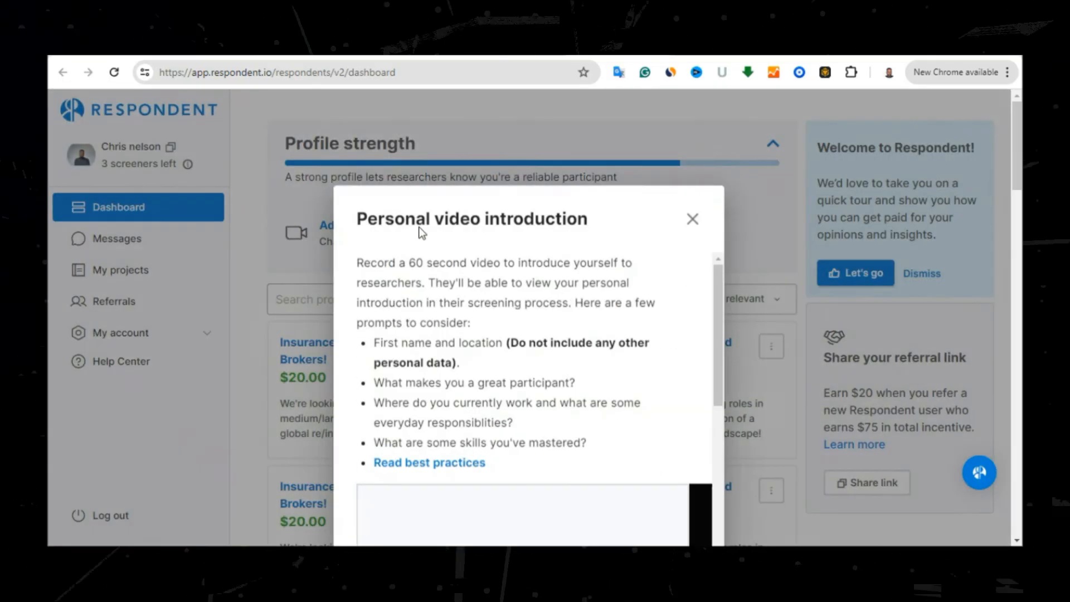
pyautogui.moveTo(720, 248); pyautogui.dragTo(718, 296)
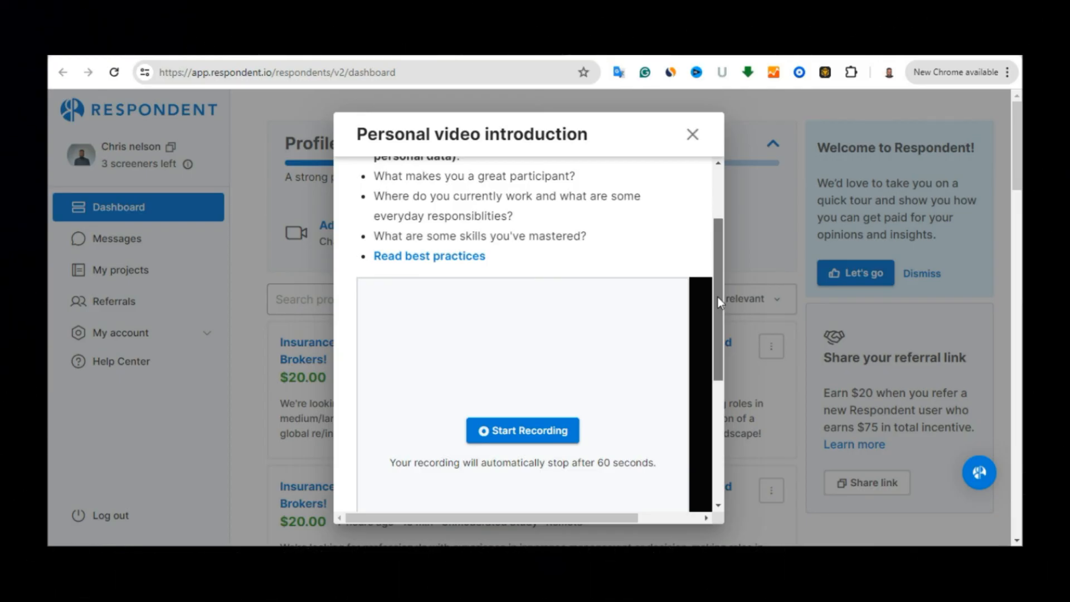
pyautogui.scroll(-1, 717, 297)
pyautogui.moveTo(717, 297); pyautogui.dragTo(719, 177)
pyautogui.scroll(-4, 693, 307)
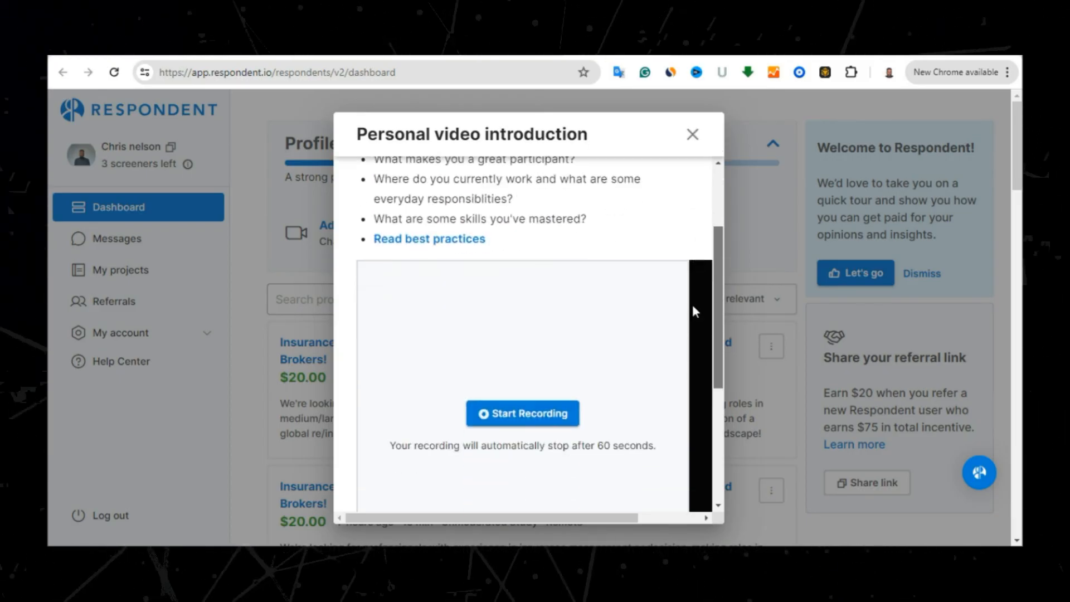
pyautogui.click(691, 140)
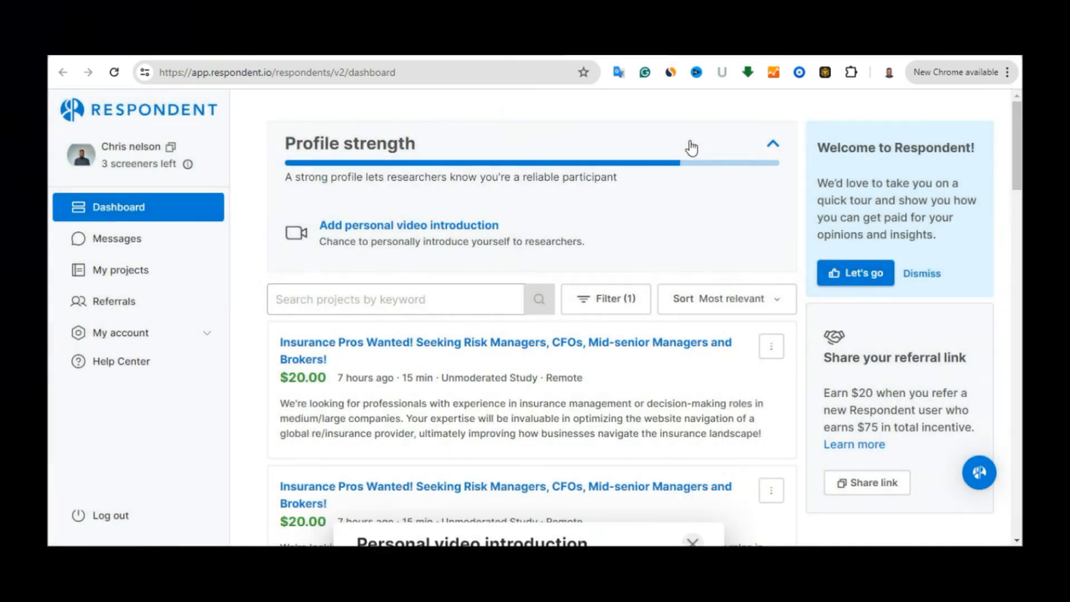